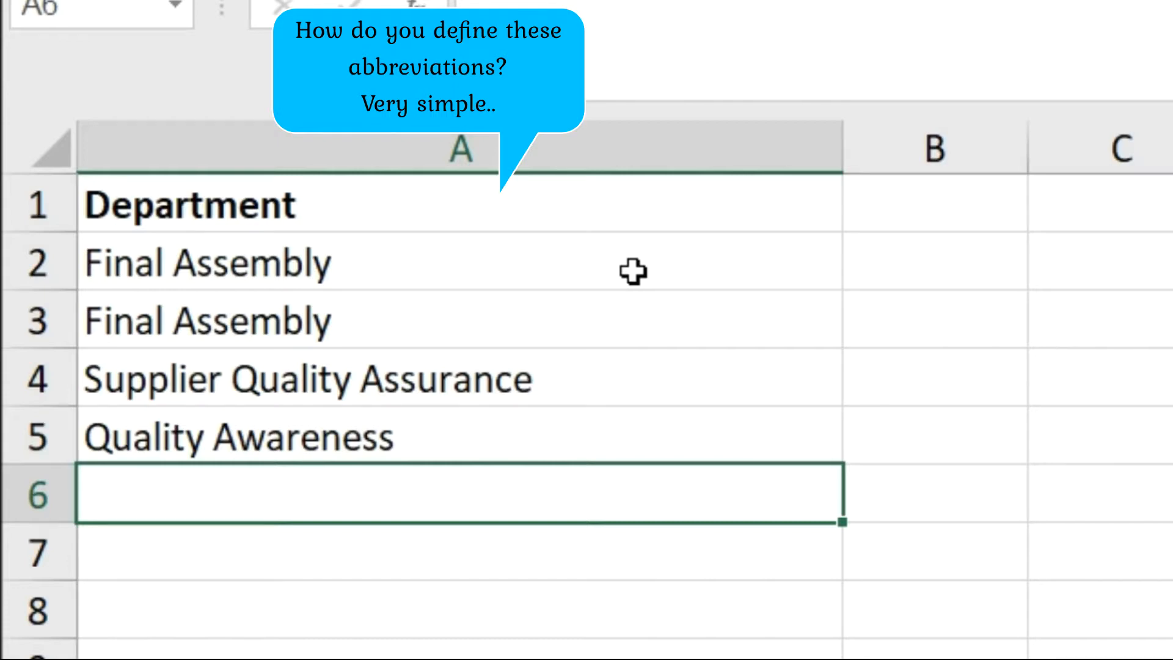
- Enter the abbreviation QAC in cell A6 of the Department column
{"action": "type", "text": "QAC"}
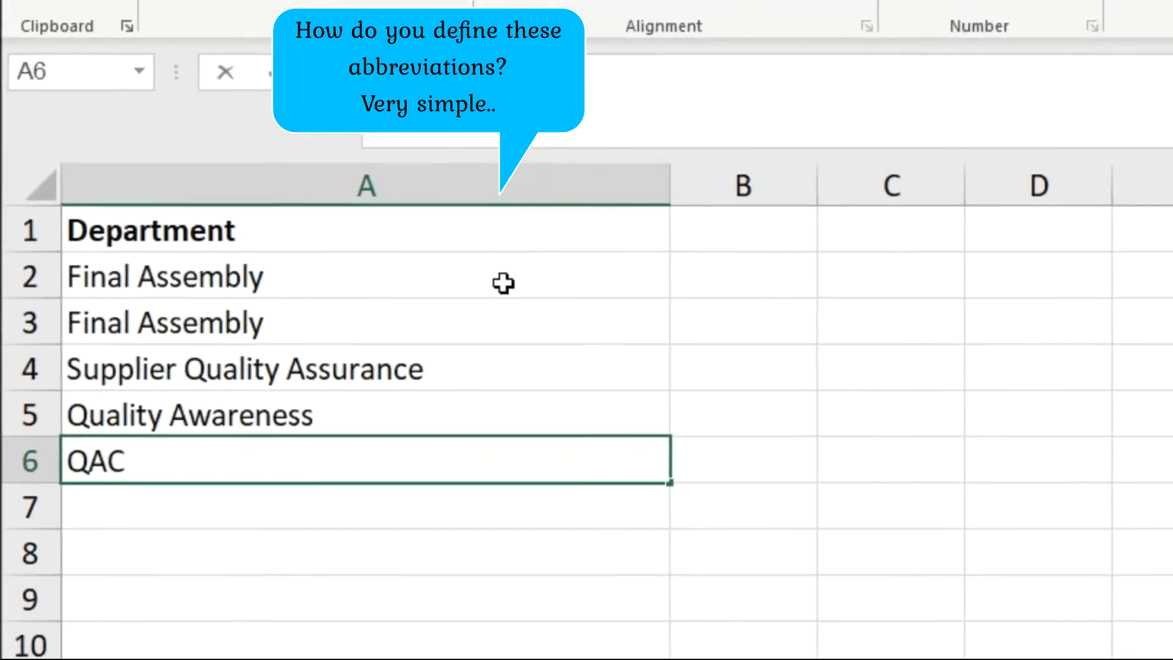
{"action": "key", "text": "Return"}
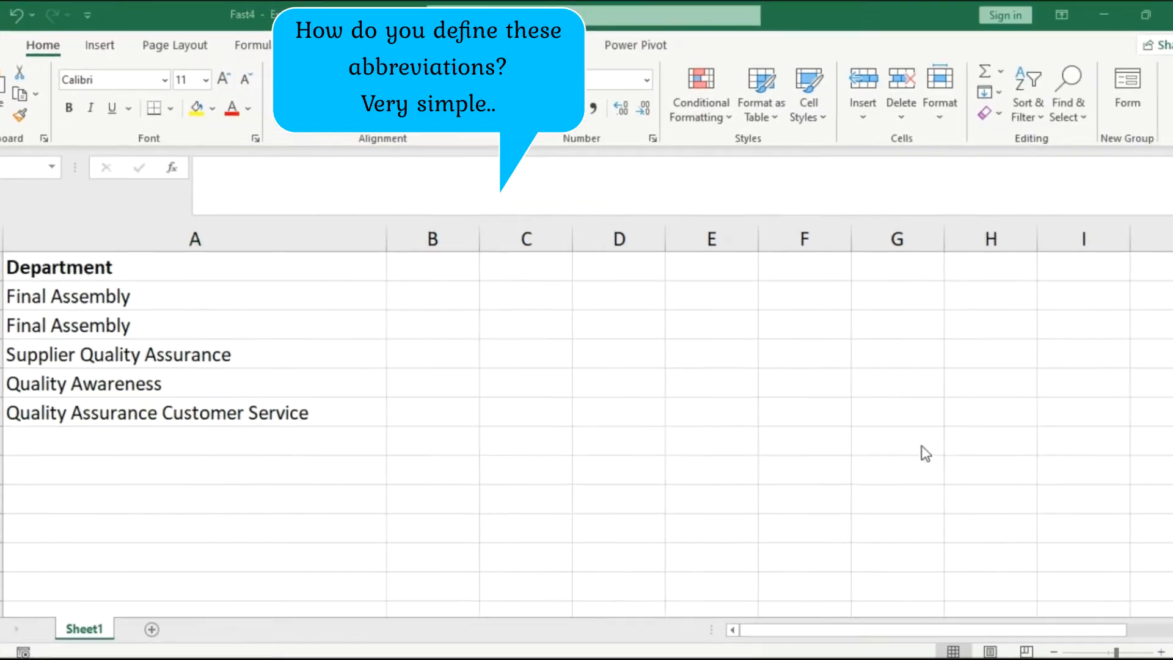
- Add an AutoCorrect entry in the proofing options that replaces QA with Quality Assurance, and save the settings
{"action": "left_click", "coordinate": [1, 46]}
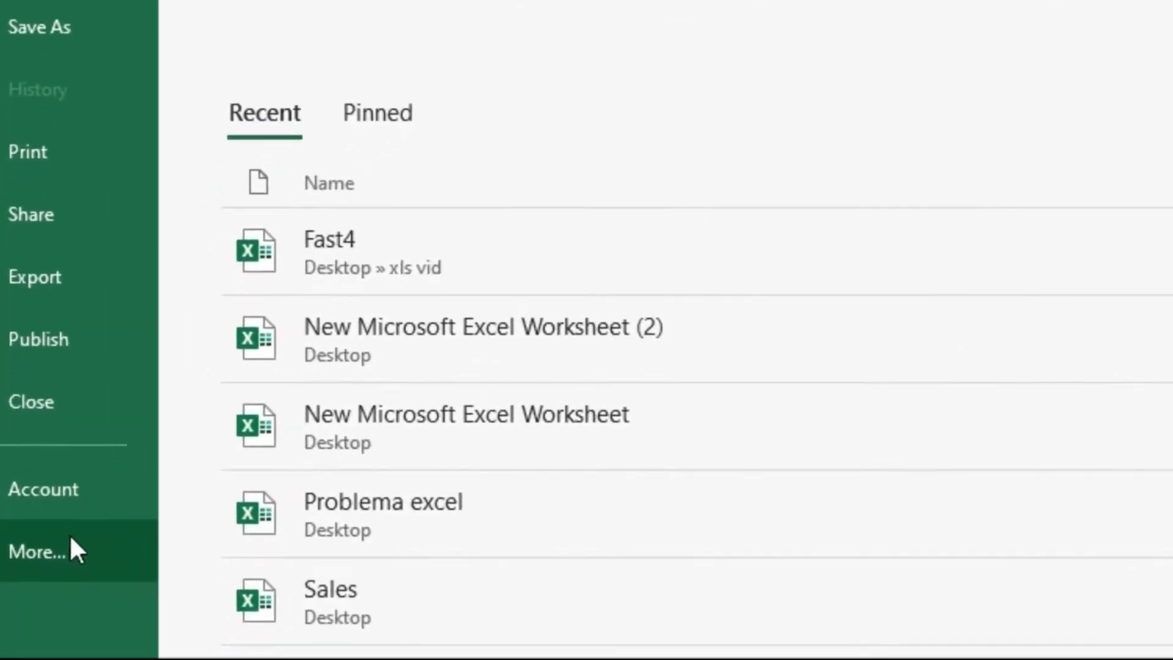
{"action": "left_click", "coordinate": [71, 539]}
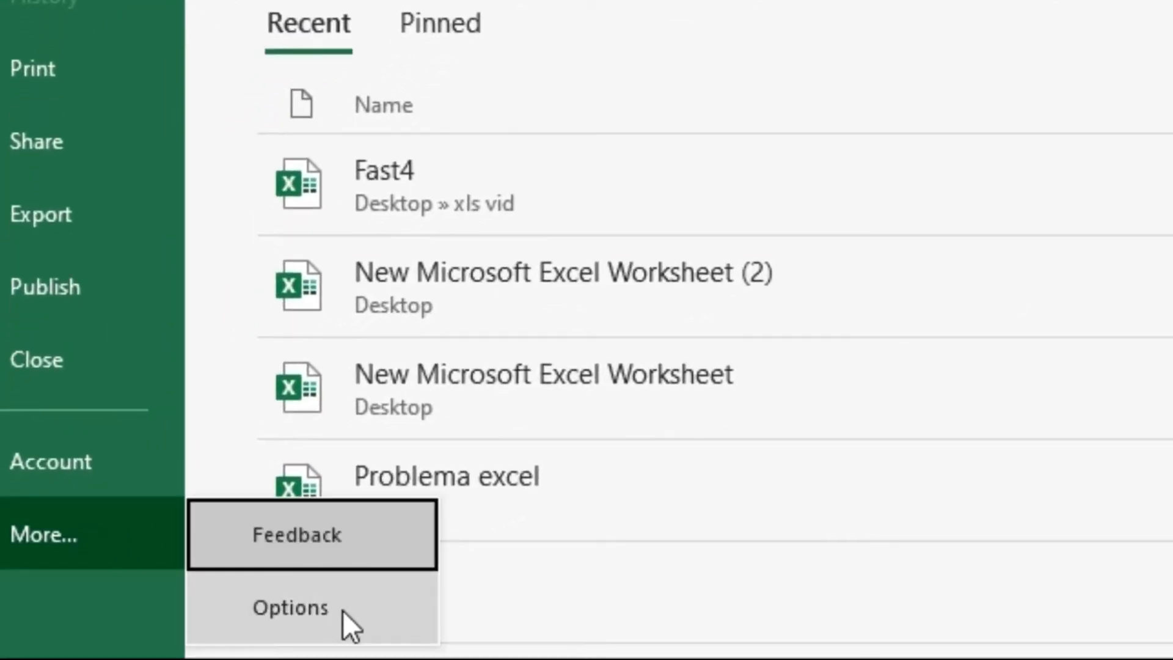
{"action": "left_click", "coordinate": [343, 610]}
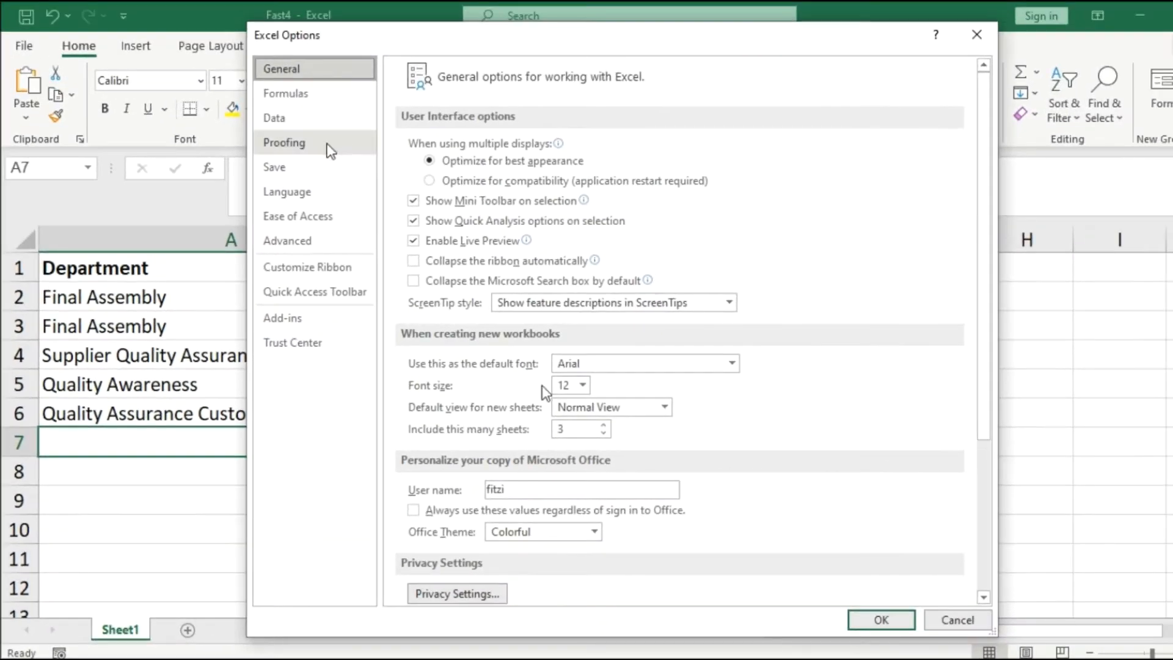
{"action": "left_click", "coordinate": [325, 145]}
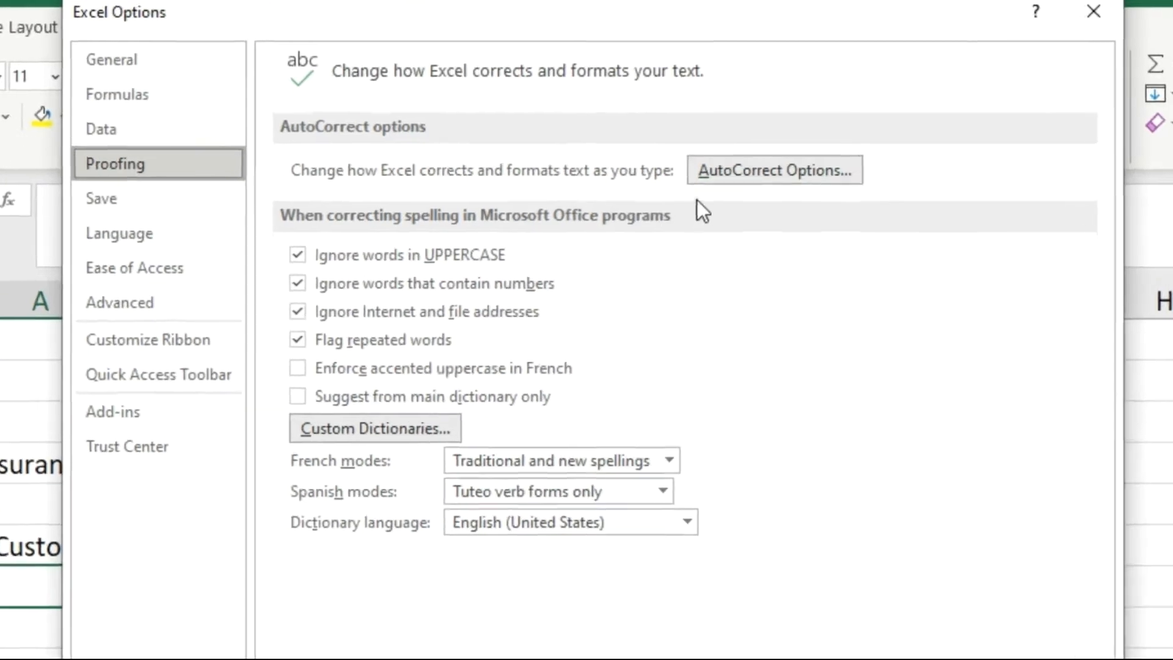
{"action": "left_click", "coordinate": [782, 173]}
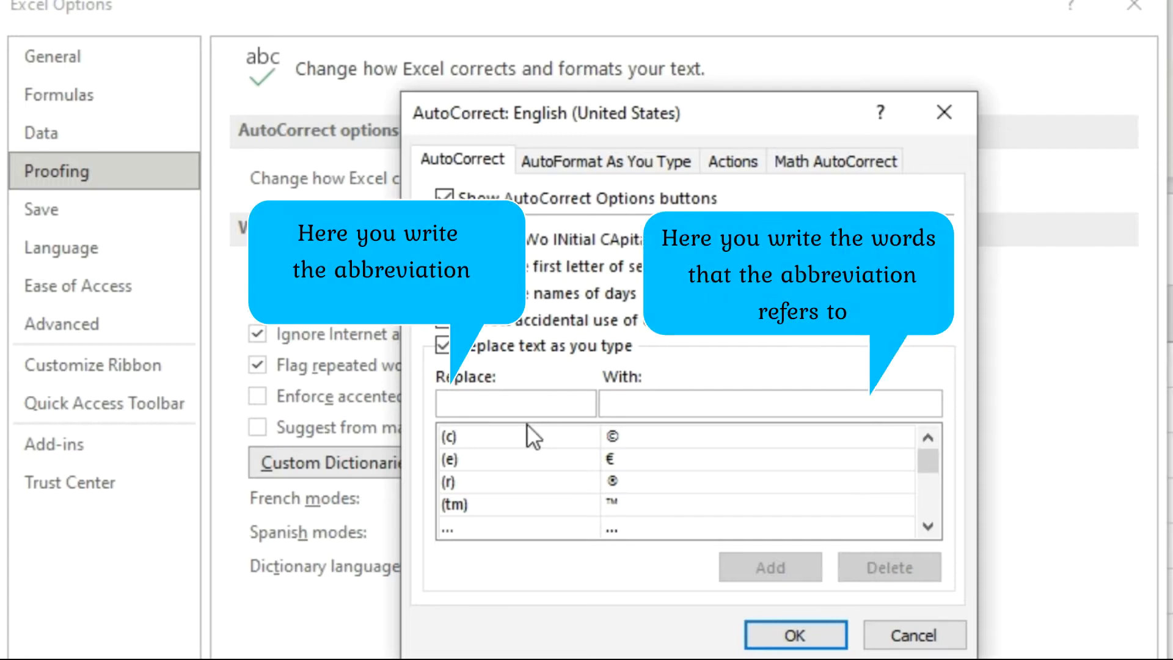
{"action": "type", "text": "QA"}
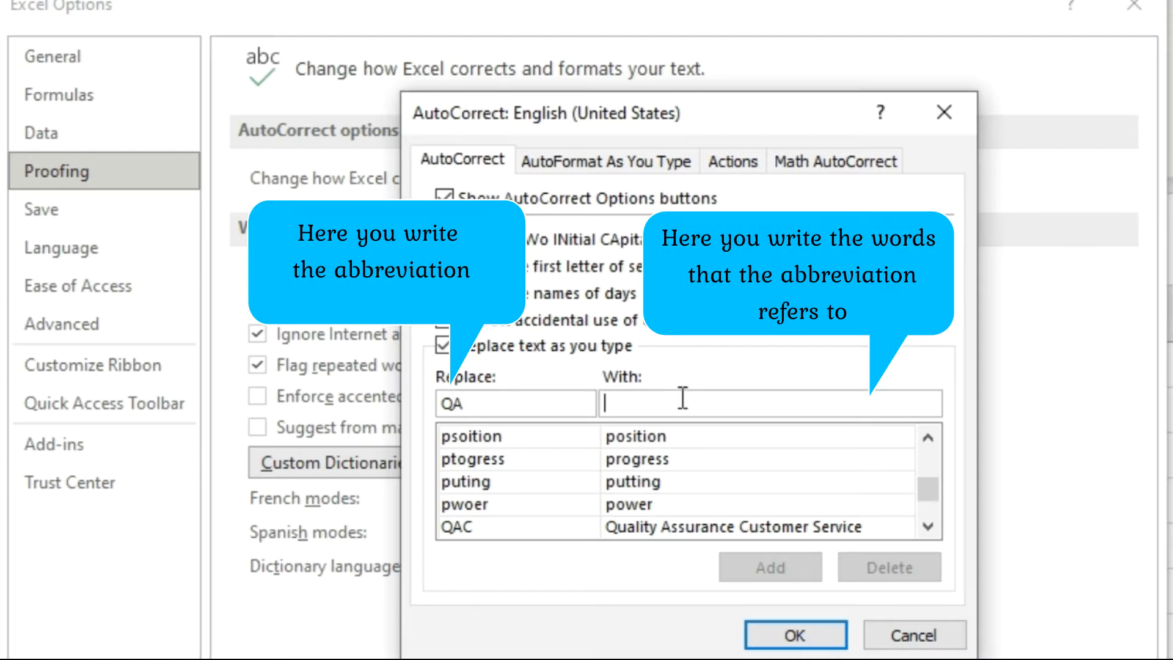
{"action": "type", "text": "Quality Assurance"}
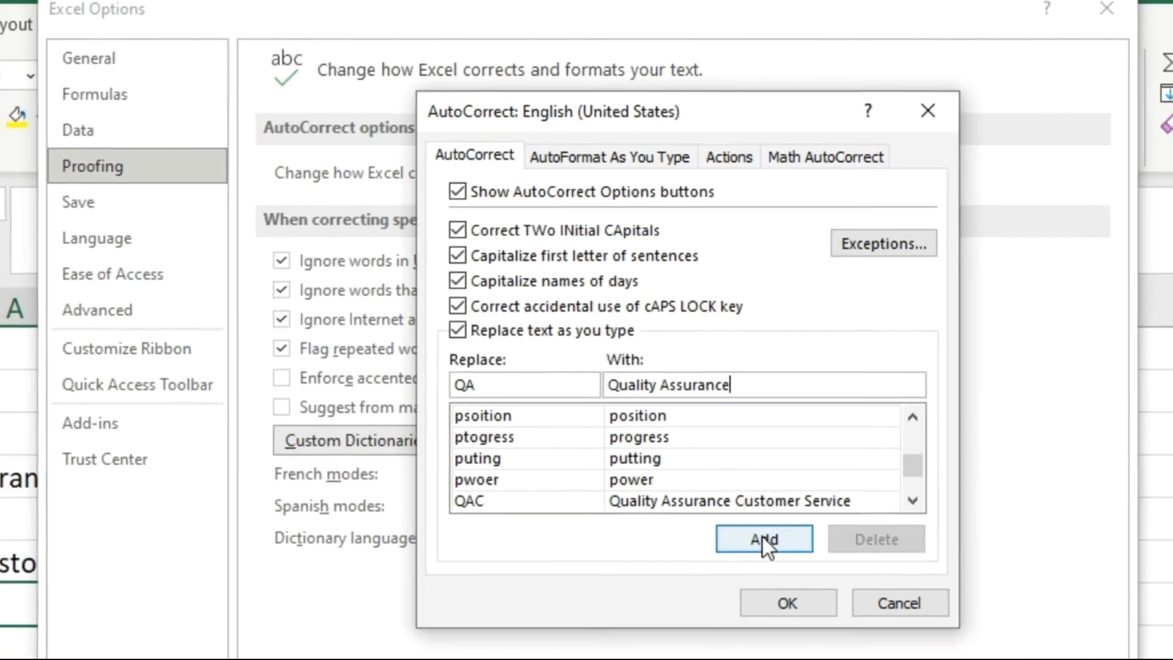
{"action": "left_click", "coordinate": [768, 567]}
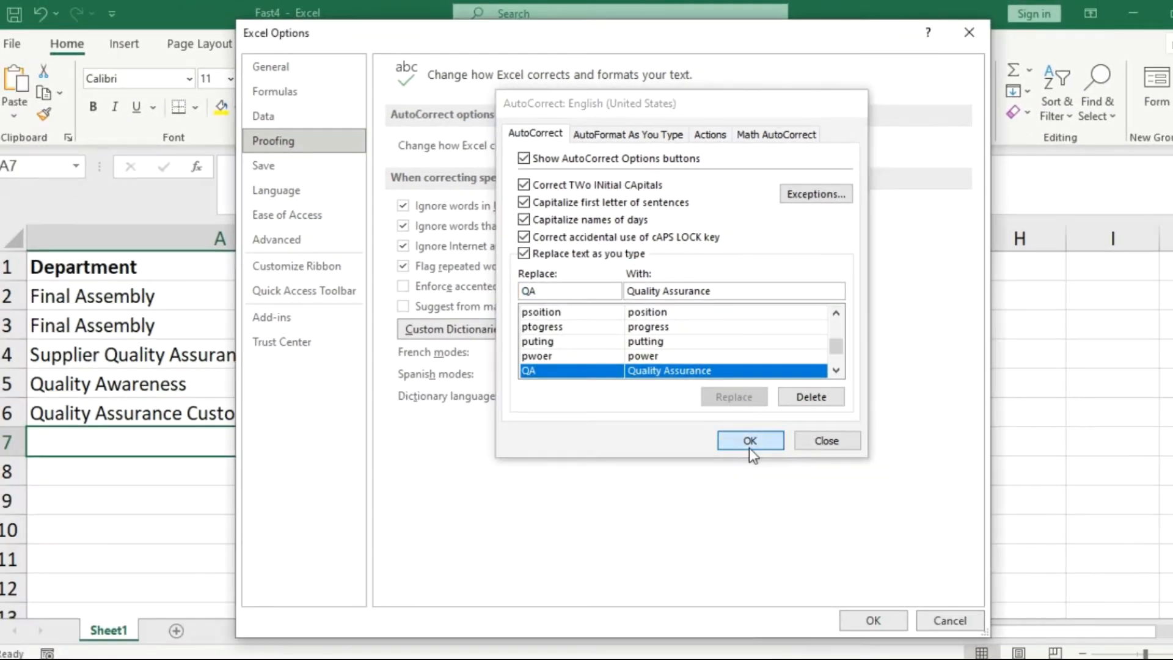
{"action": "left_click", "coordinate": [763, 505]}
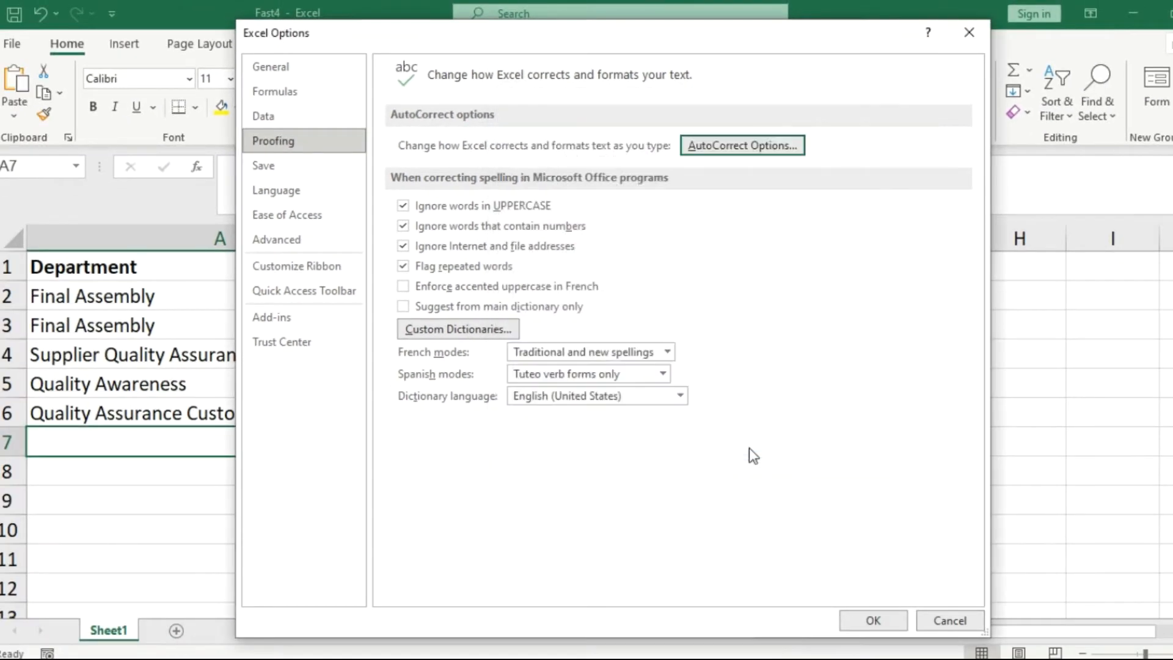
{"action": "left_click", "coordinate": [873, 621]}
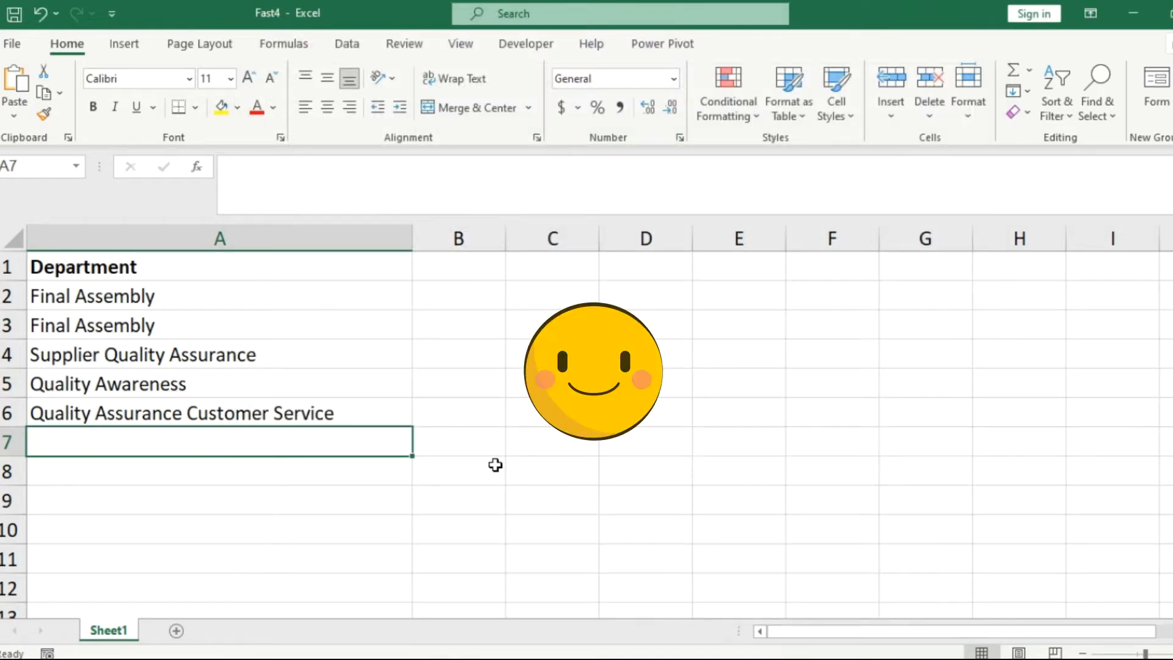
- Enter the new abbreviation QA in cell A7 of the Department column
{"action": "type", "text": "QA"}
{"action": "key", "text": "Return"}
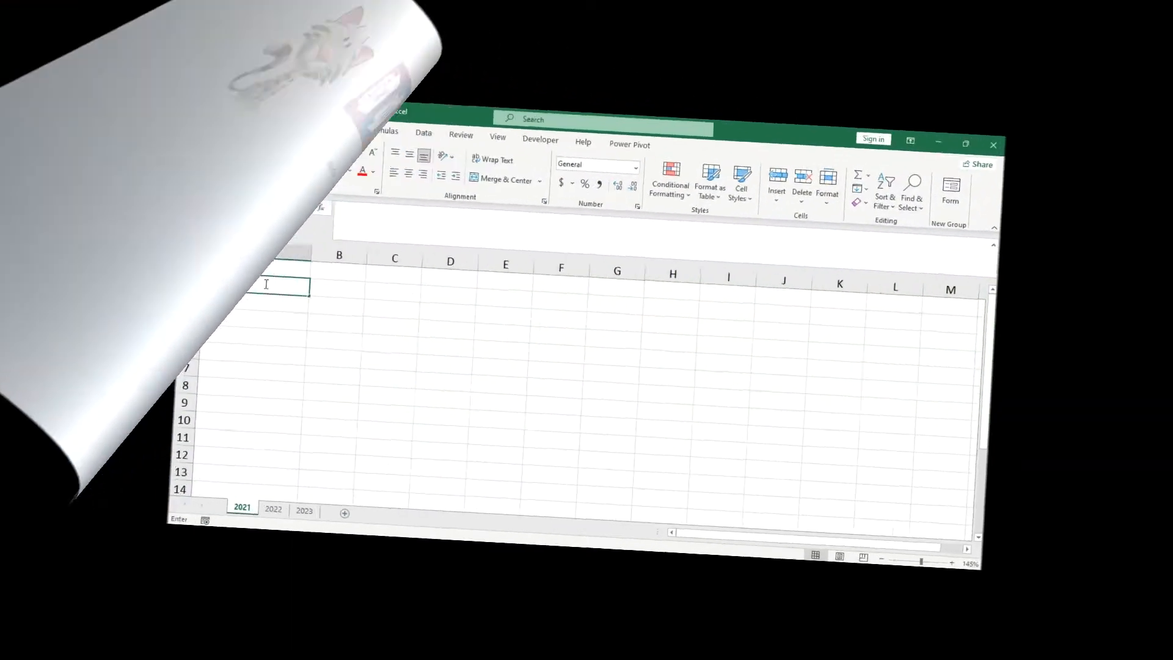
- Enter January in cell A2 of sheet 2021 and fill the month series down to December in A13
{"action": "type", "text": "January"}
{"action": "key", "text": "Return"}
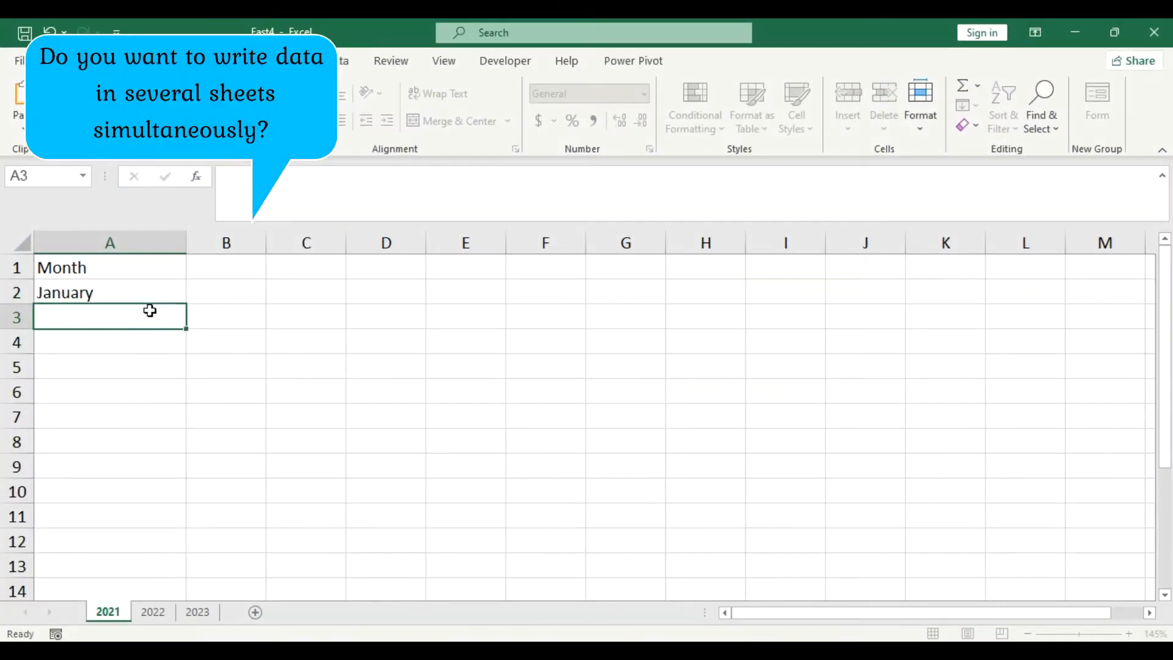
{"action": "left_click", "coordinate": [154, 286]}
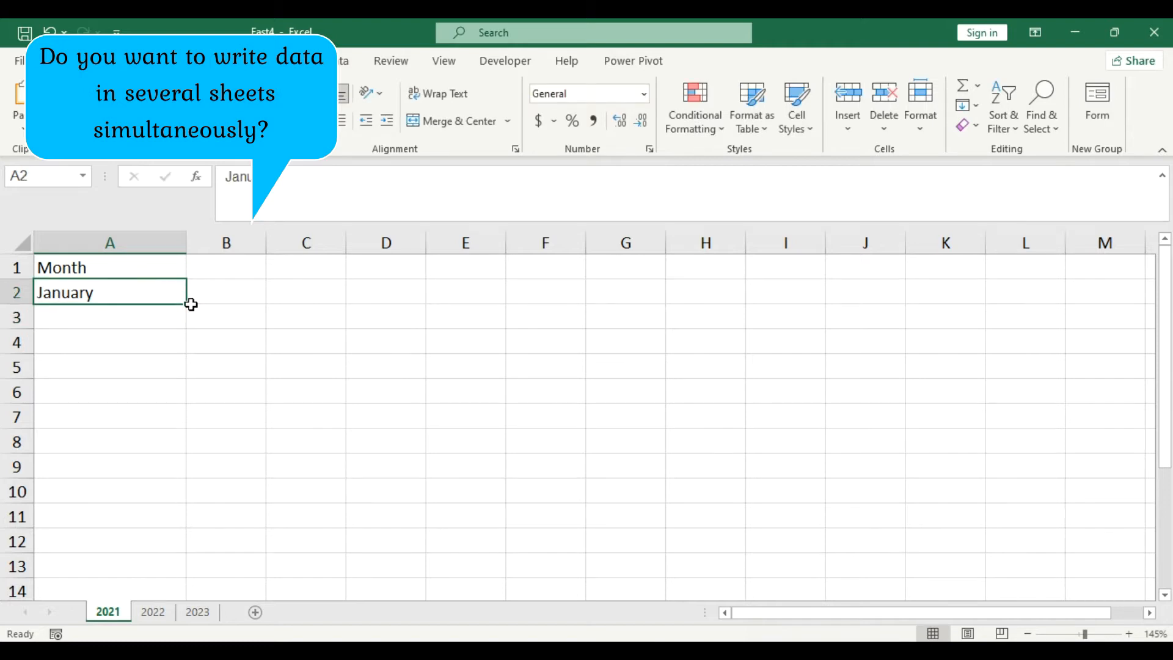
{"action": "left_click_drag", "start_coordinate": [191, 304], "coordinate": [166, 574]}
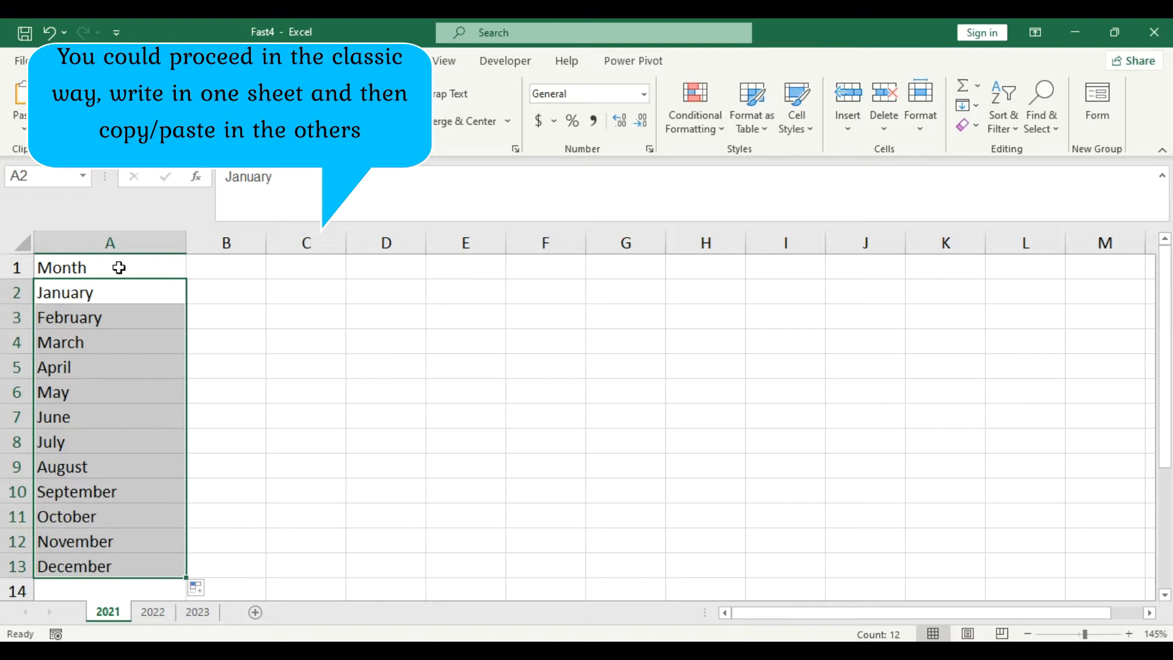
- Copy the month list A1:A13 from sheet 2021 to A1 of sheet 2022, and select A1 on sheet 2023
{"action": "left_click_drag", "start_coordinate": [118, 268], "coordinate": [162, 559]}
{"action": "key", "text": "ctrl+c"}
{"action": "left_click", "coordinate": [157, 613]}
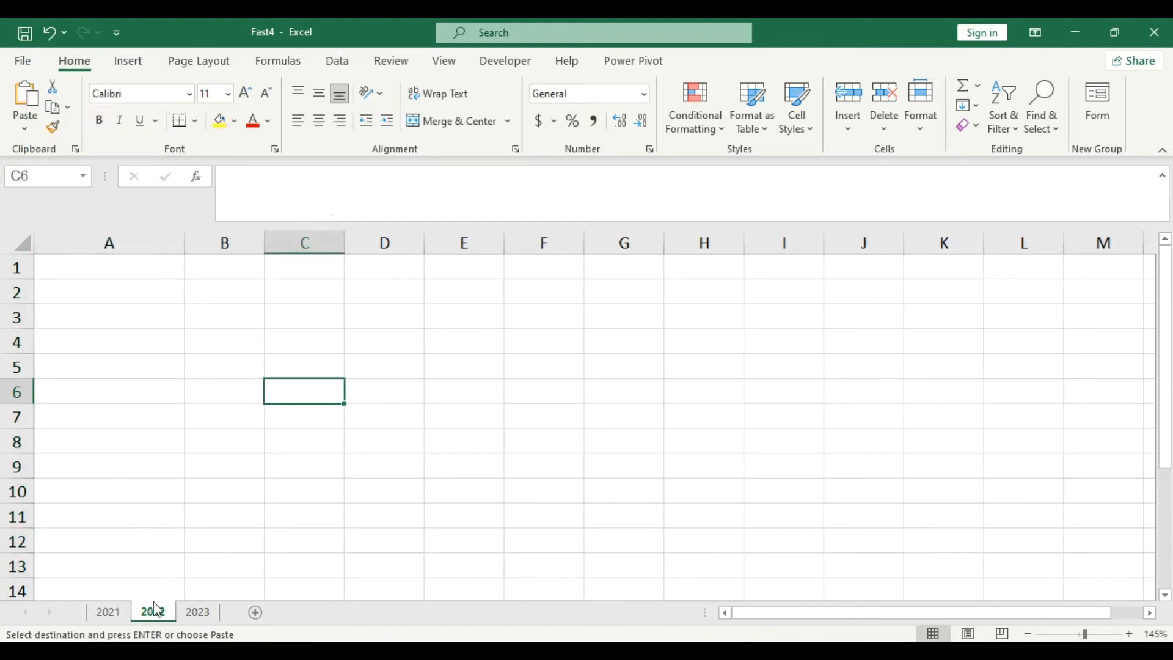
{"action": "left_click", "coordinate": [101, 268]}
{"action": "key", "text": "ctrl+v"}
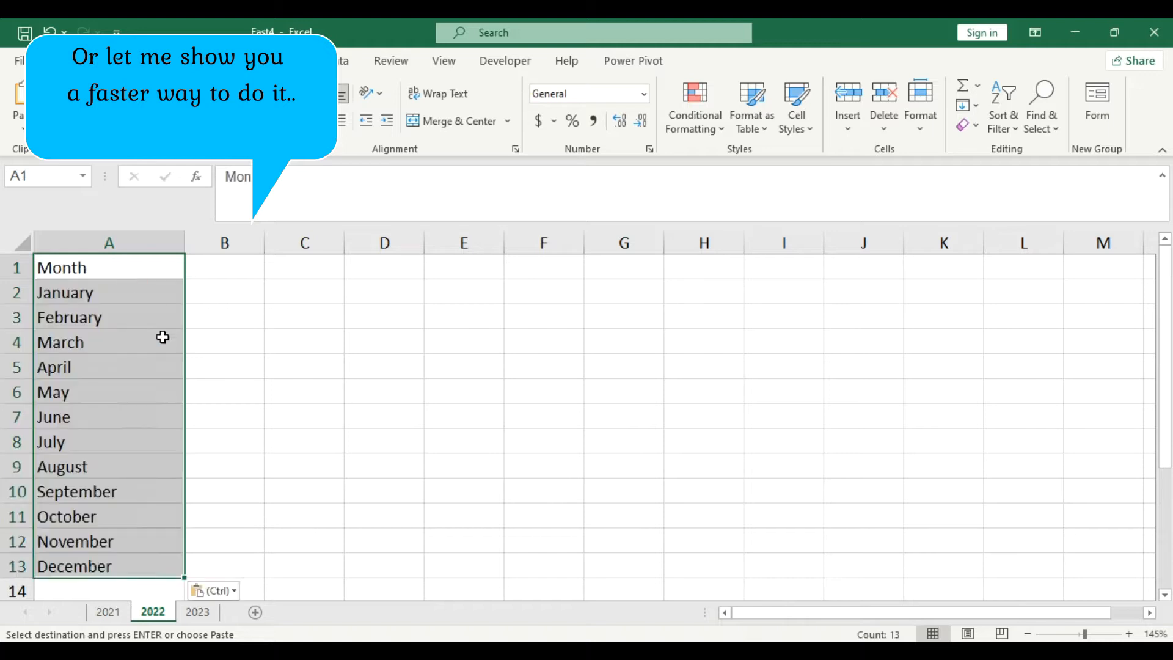
{"action": "left_click", "coordinate": [198, 612]}
{"action": "left_click", "coordinate": [116, 267]}
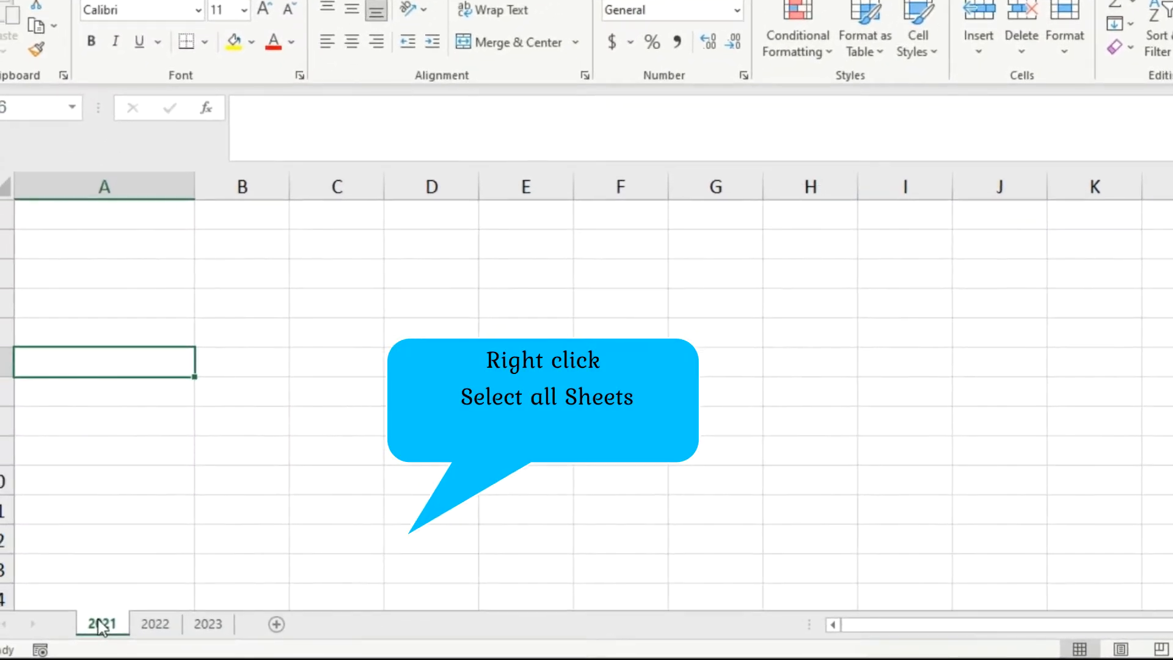
- Group all the sheets and enter Month in A1 and January in A2
{"action": "right_click", "coordinate": [100, 625]}
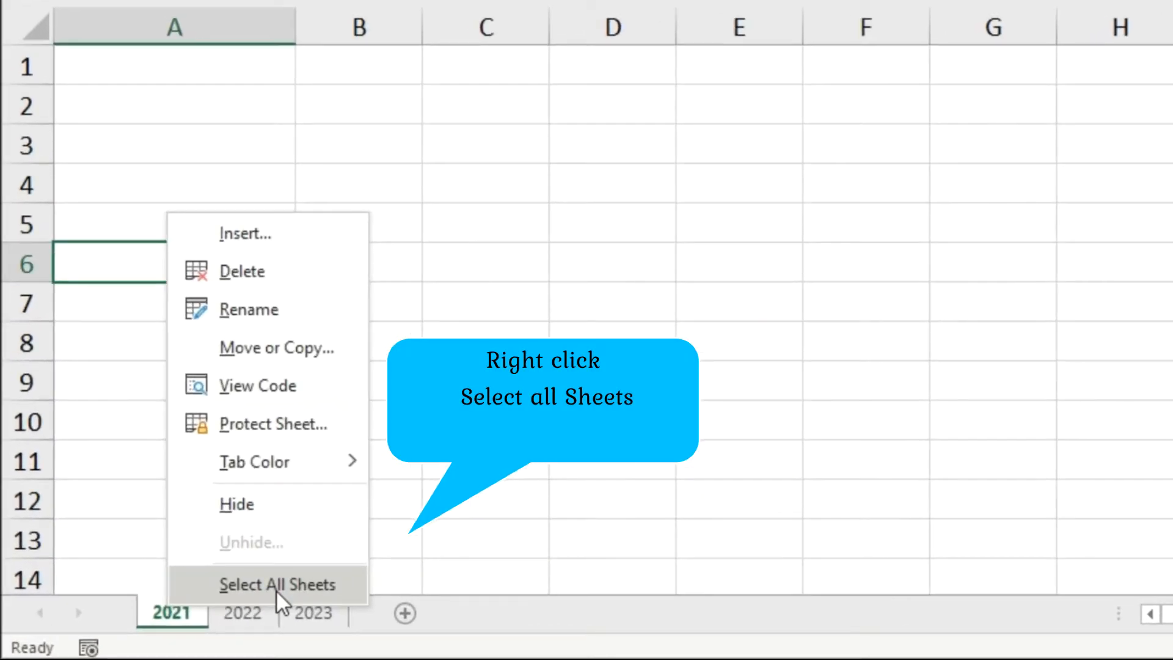
{"action": "left_click", "coordinate": [277, 585]}
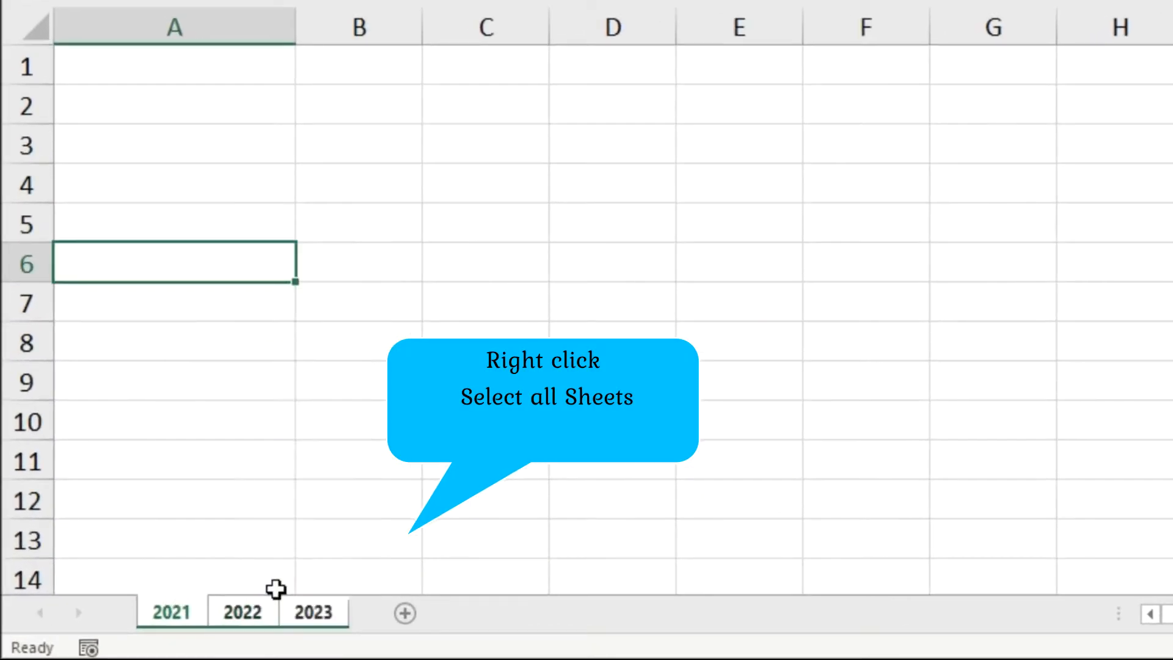
{"action": "left_click", "coordinate": [145, 78]}
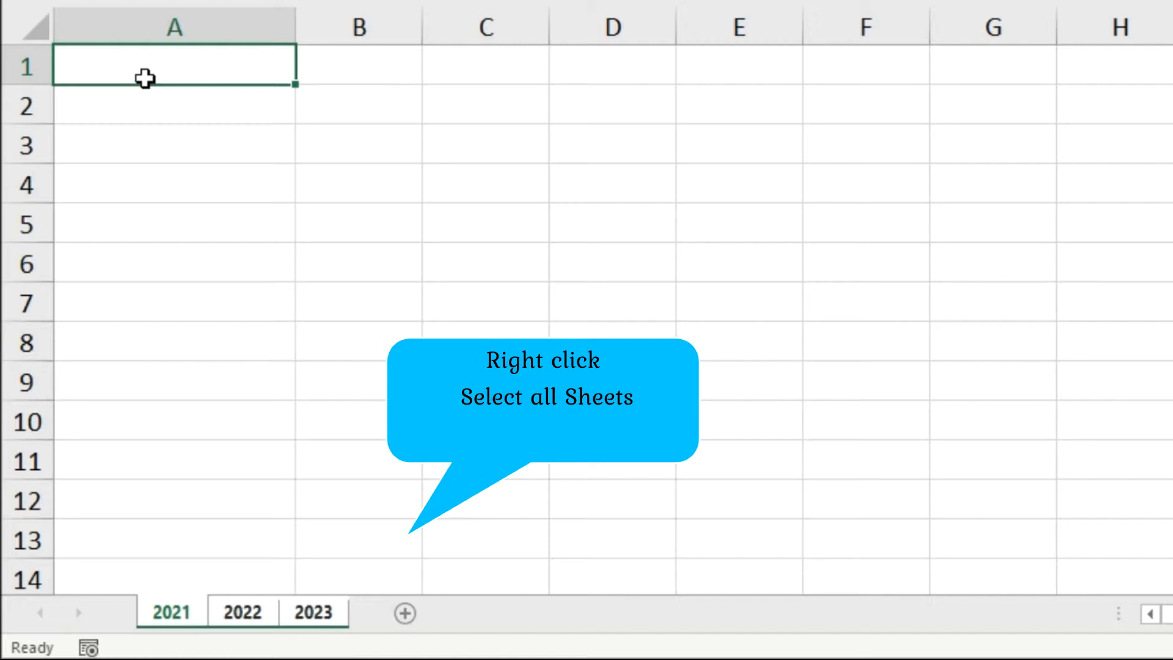
{"action": "type", "text": "Month"}
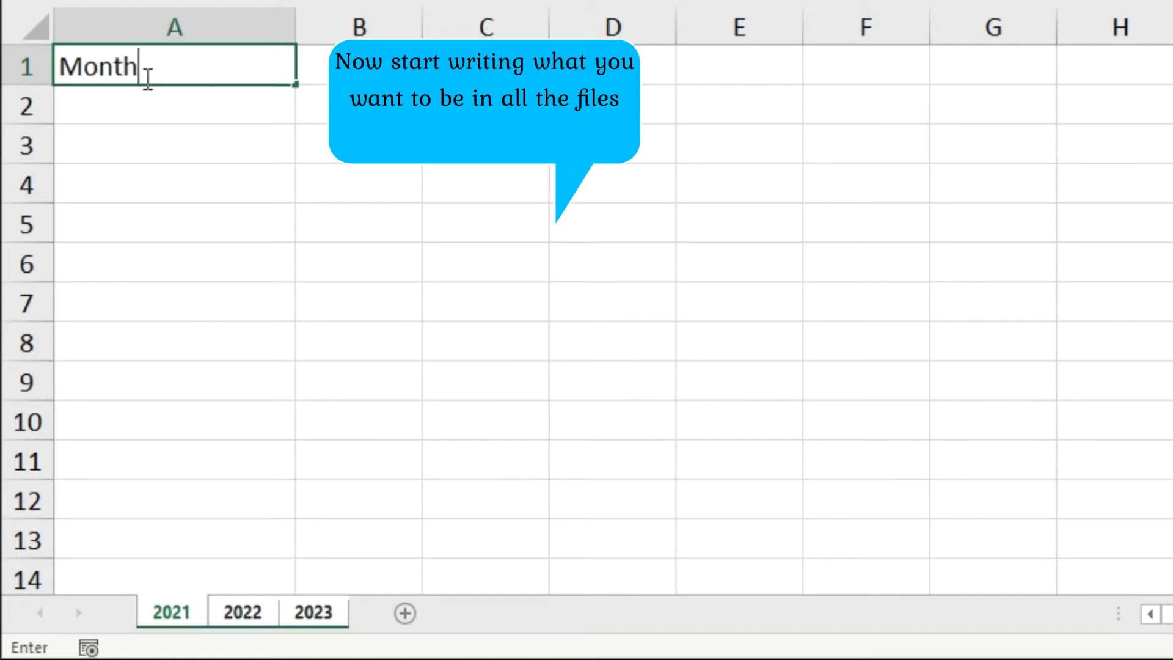
{"action": "left_click", "coordinate": [147, 99]}
{"action": "type", "text": "January"}
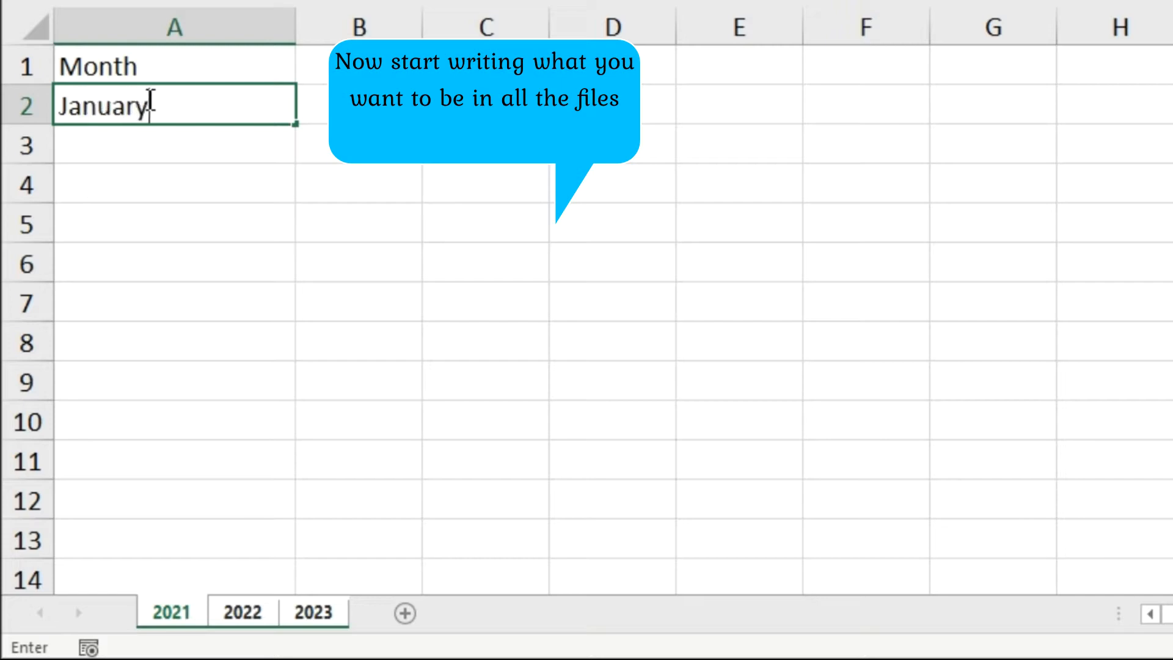
{"action": "left_click", "coordinate": [160, 134]}
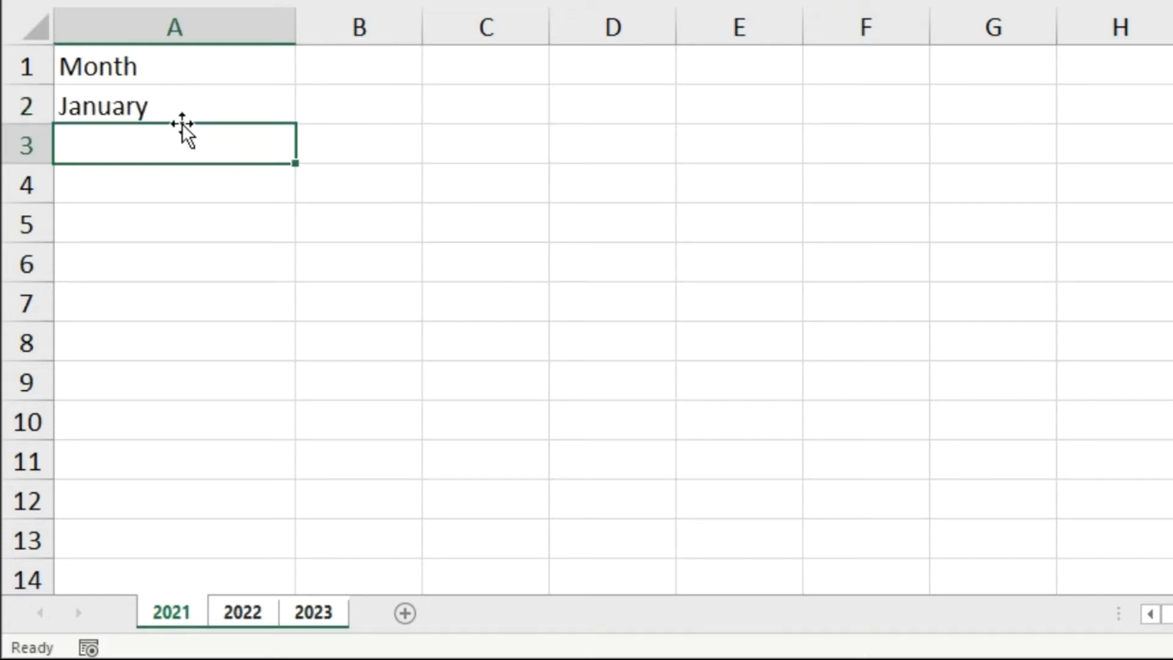
- Fill the month series from January in A2 down to December in A13 across the grouped sheets
{"action": "left_click", "coordinate": [179, 119]}
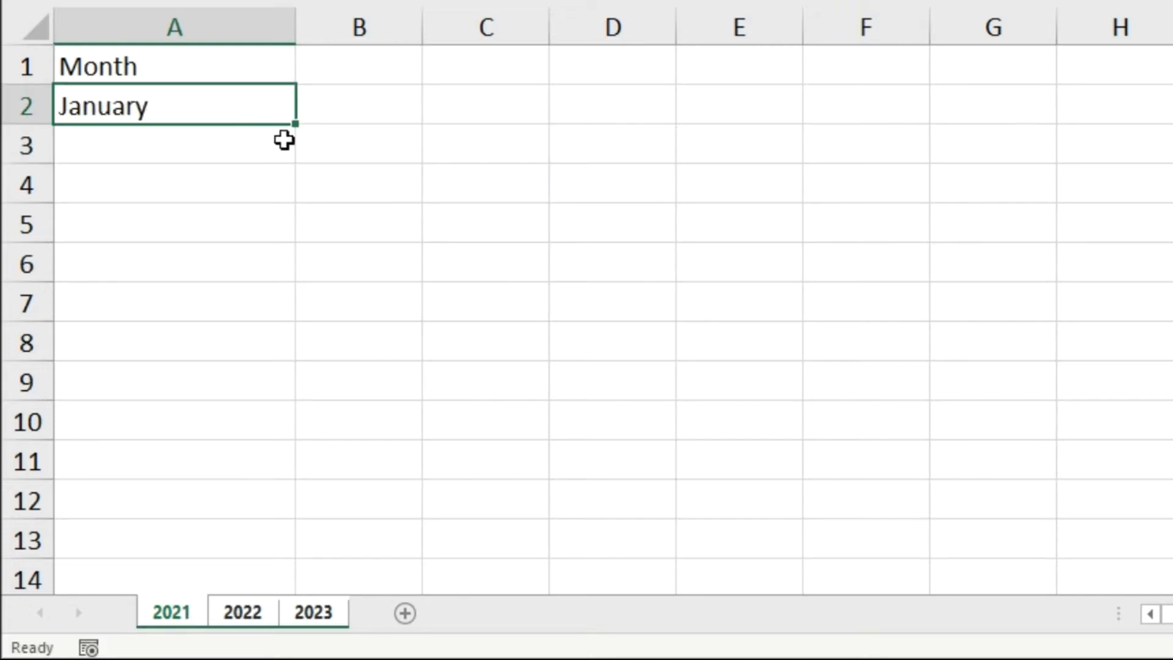
{"action": "left_click_drag", "start_coordinate": [295, 123], "coordinate": [325, 568]}
{"action": "left_click", "coordinate": [428, 498]}
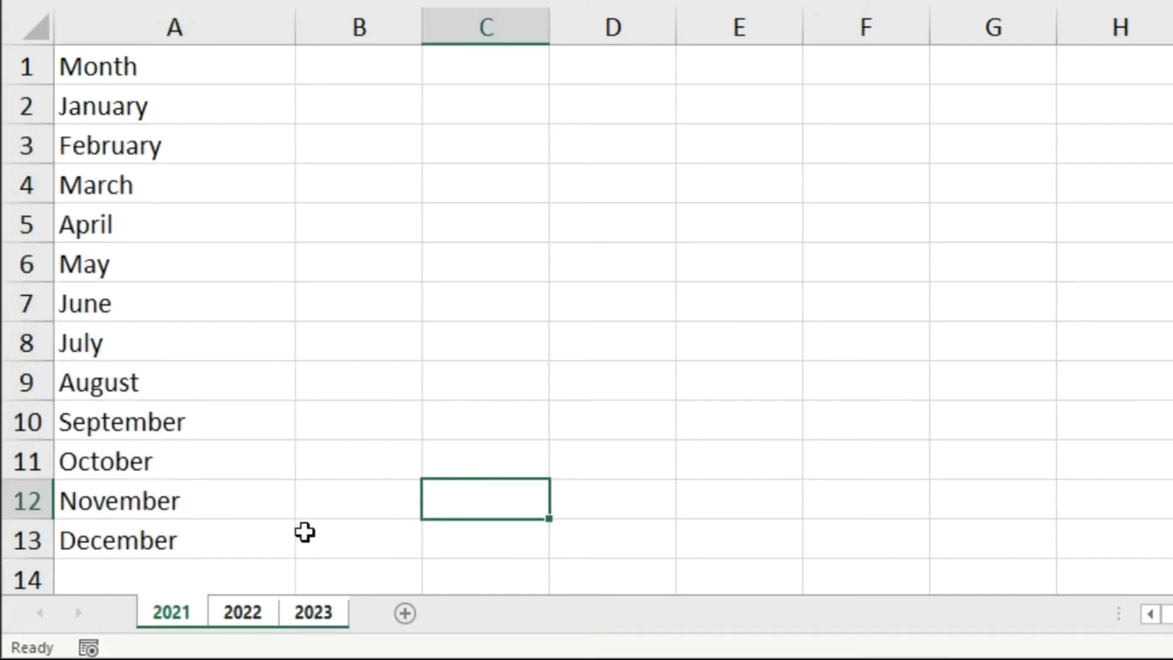
- Check the month list on sheets 2022 and 2023
{"action": "left_click", "coordinate": [241, 611]}
{"action": "left_click", "coordinate": [341, 608]}
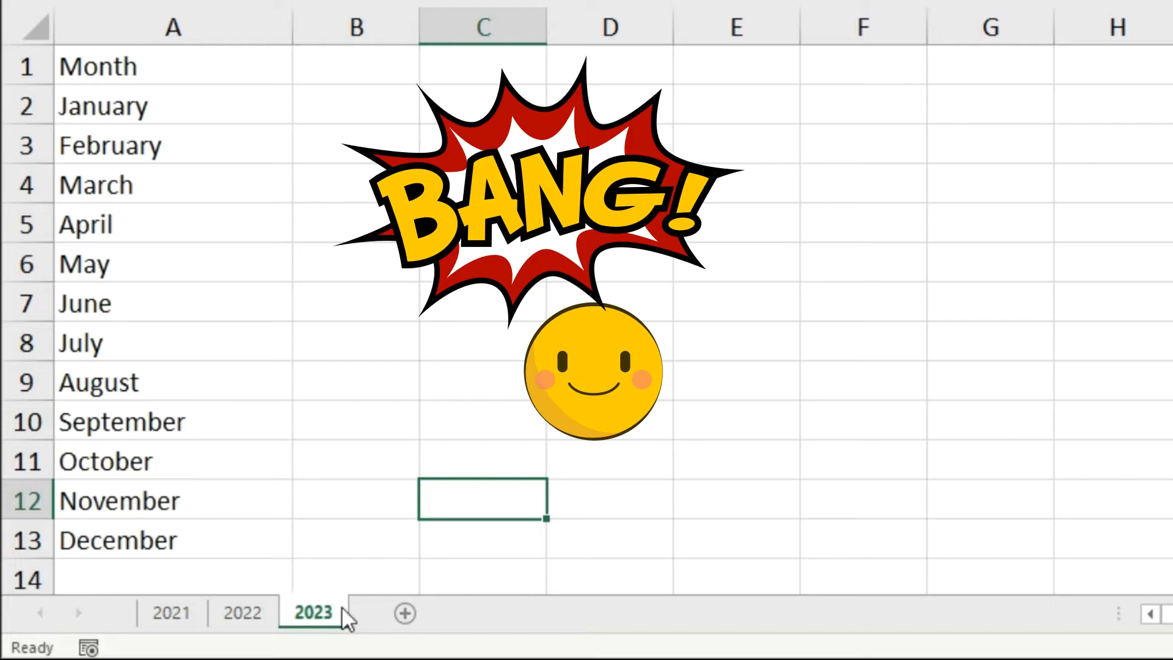
{"action": "left_click", "coordinate": [243, 614]}
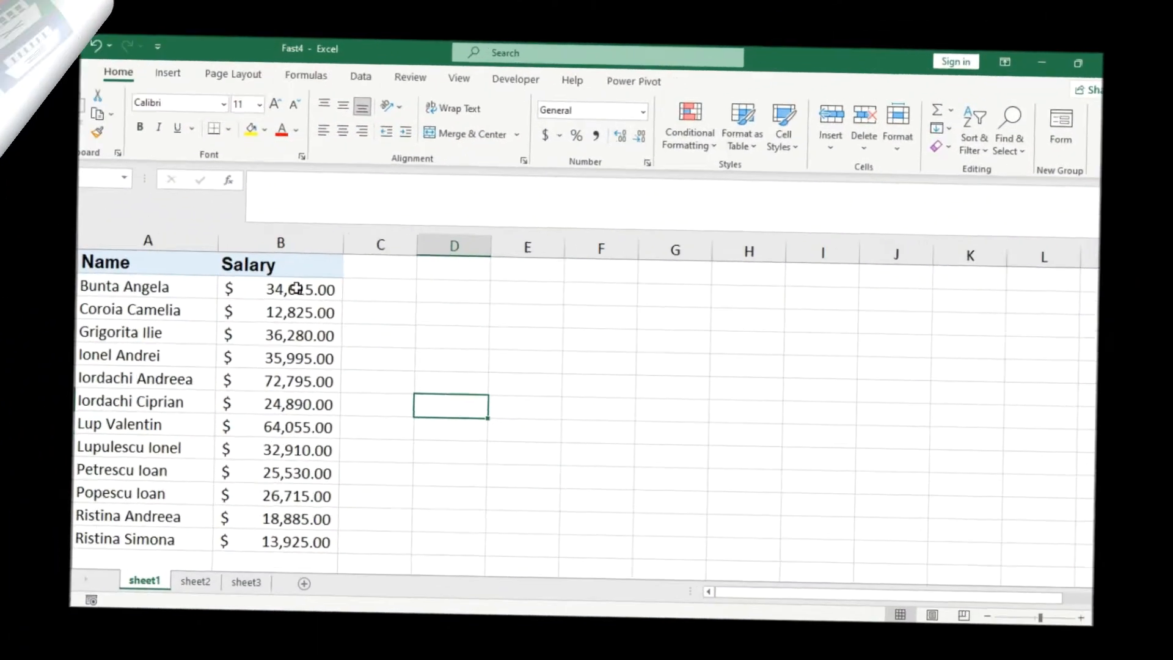
- Apply green gradient-fill data bars to the salaries in B2:B13 with conditional formatting
{"action": "left_click_drag", "start_coordinate": [251, 288], "coordinate": [250, 577]}
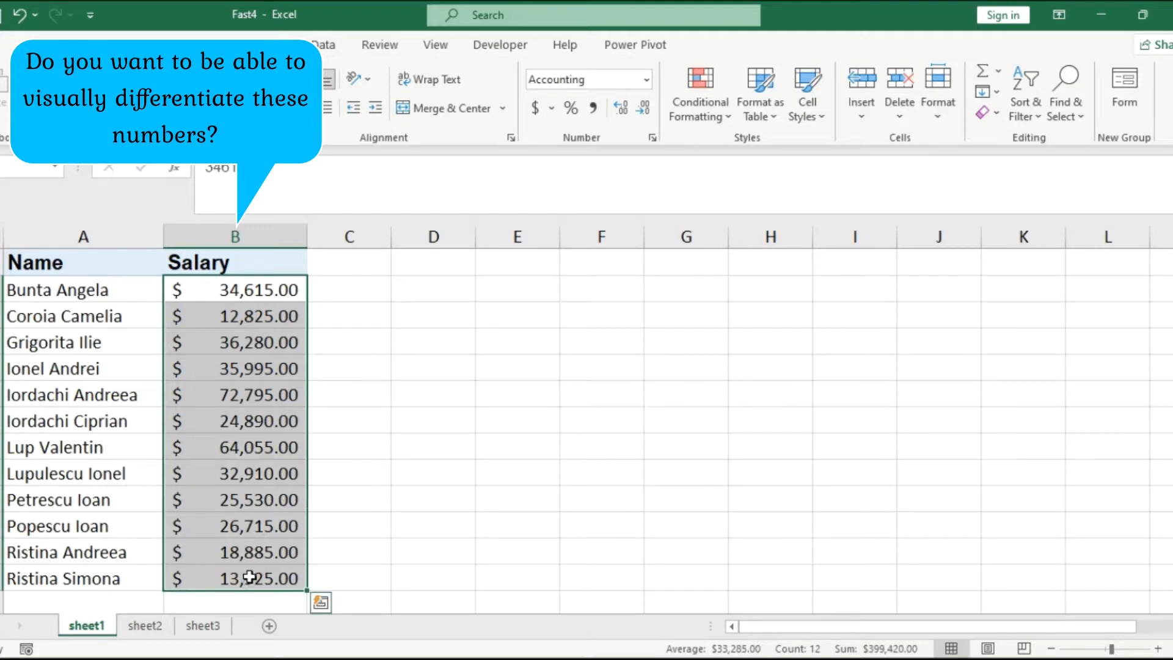
{"action": "left_click", "coordinate": [703, 113]}
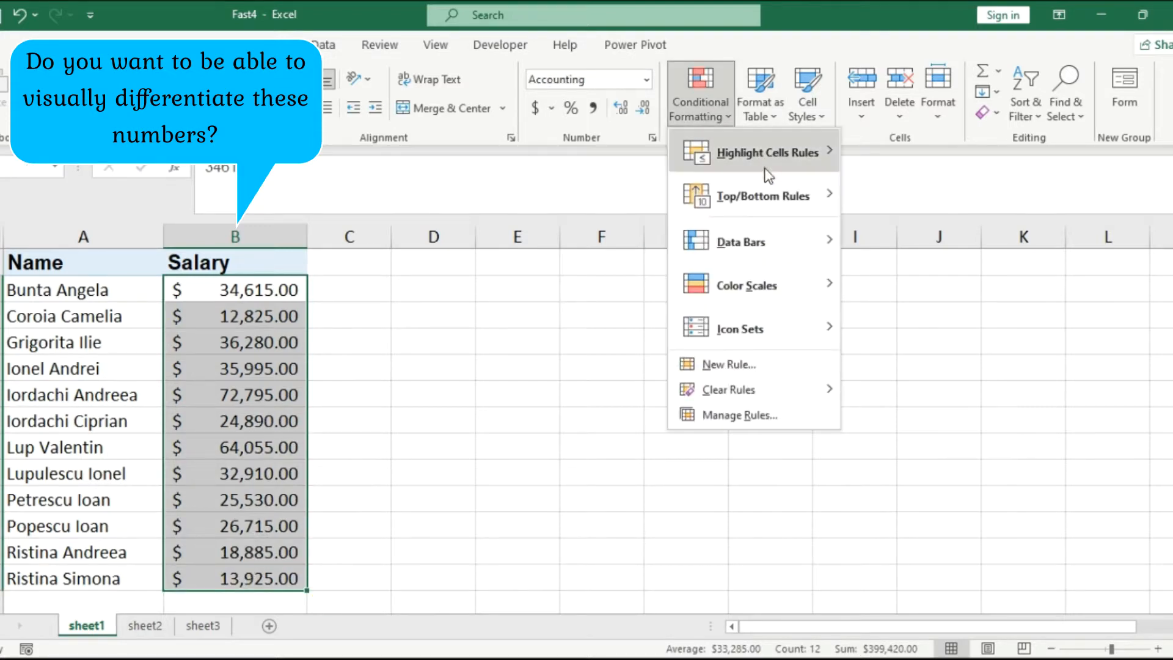
{"action": "mouse_move", "coordinate": [790, 243]}
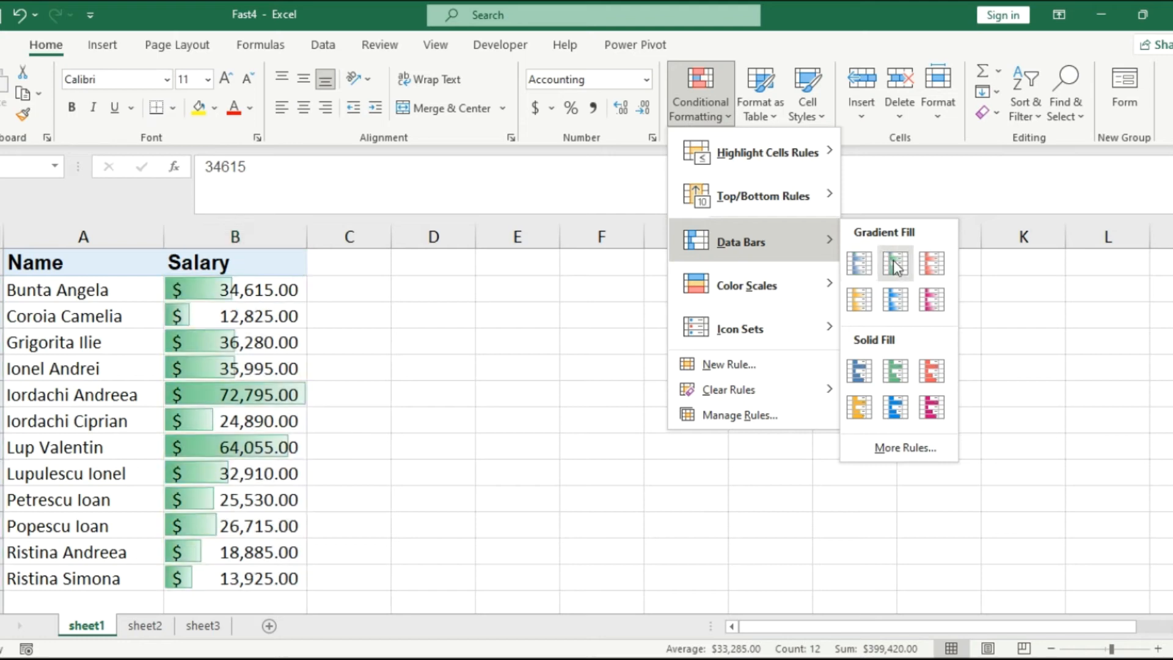
{"action": "left_click", "coordinate": [895, 265]}
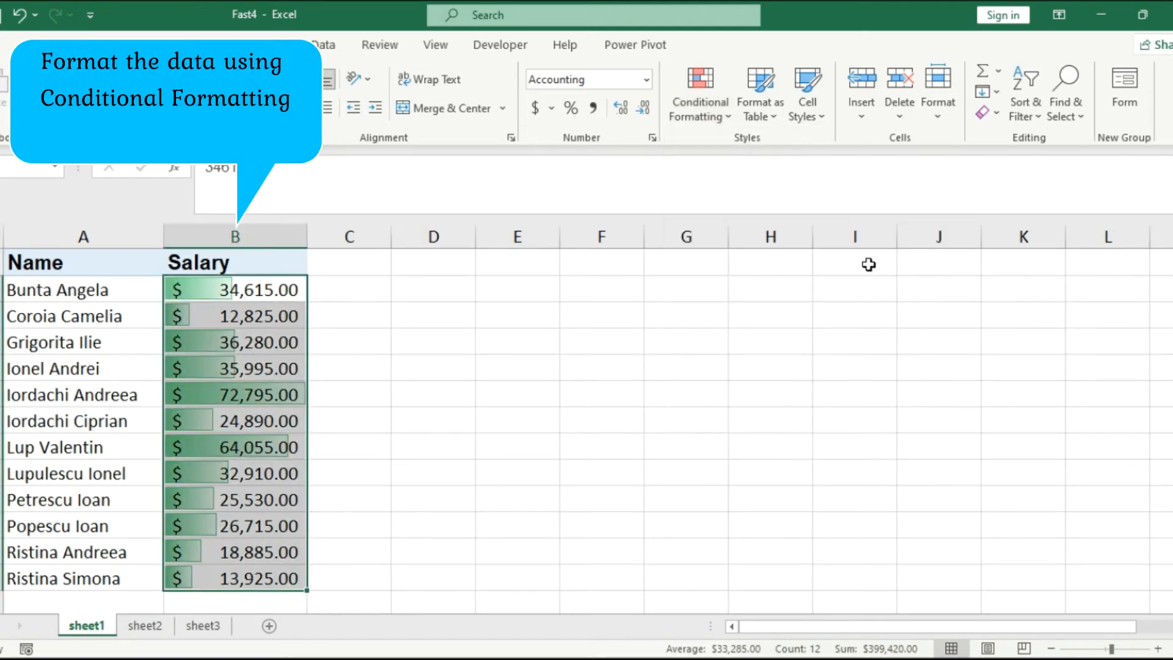
{"action": "left_click", "coordinate": [415, 316]}
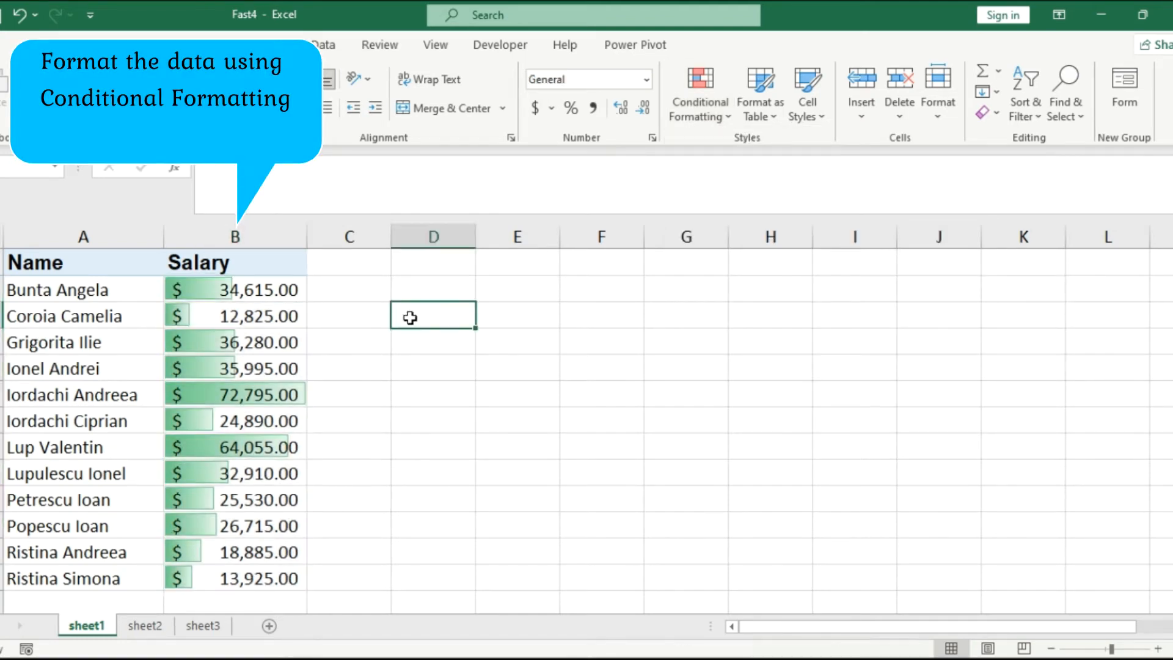
- Copy the salaries in B2:B13 into column C, starting at C2
{"action": "left_click_drag", "start_coordinate": [288, 291], "coordinate": [272, 570]}
{"action": "key", "text": "ctrl+c"}
{"action": "key", "text": "ctrl+q"}
{"action": "left_click", "coordinate": [372, 288]}
{"action": "key", "text": "ctrl+v"}
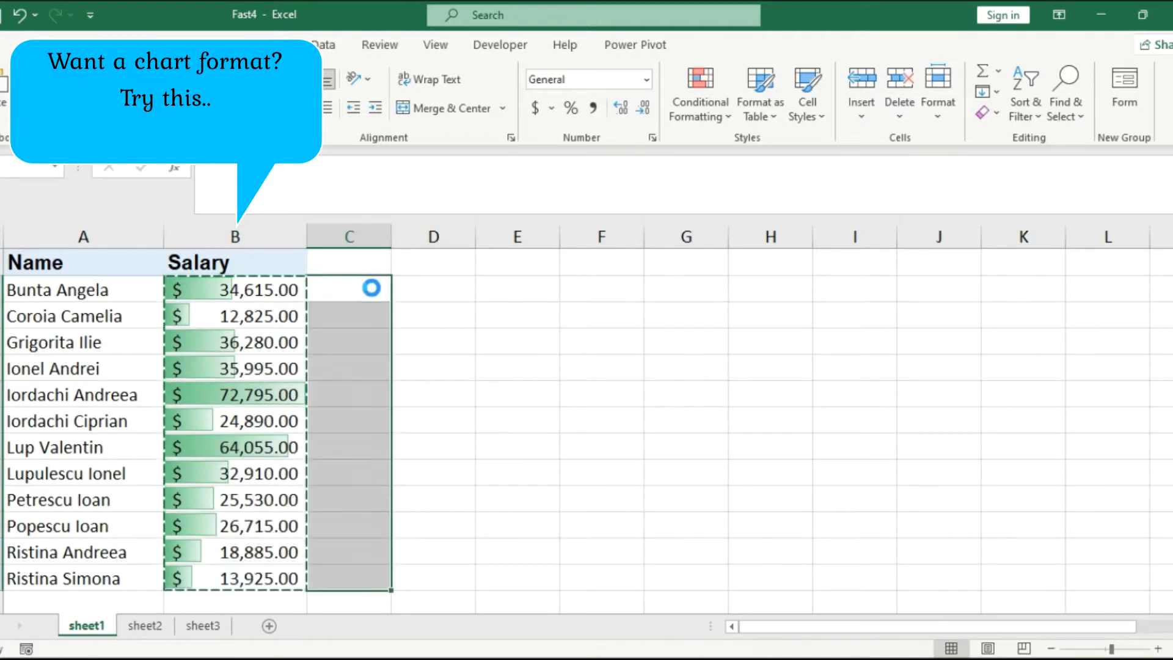
- Start a new data bar formatting rule for the copied salaries in C2:C13 that shows the bars only
{"action": "double_click", "coordinate": [390, 231]}
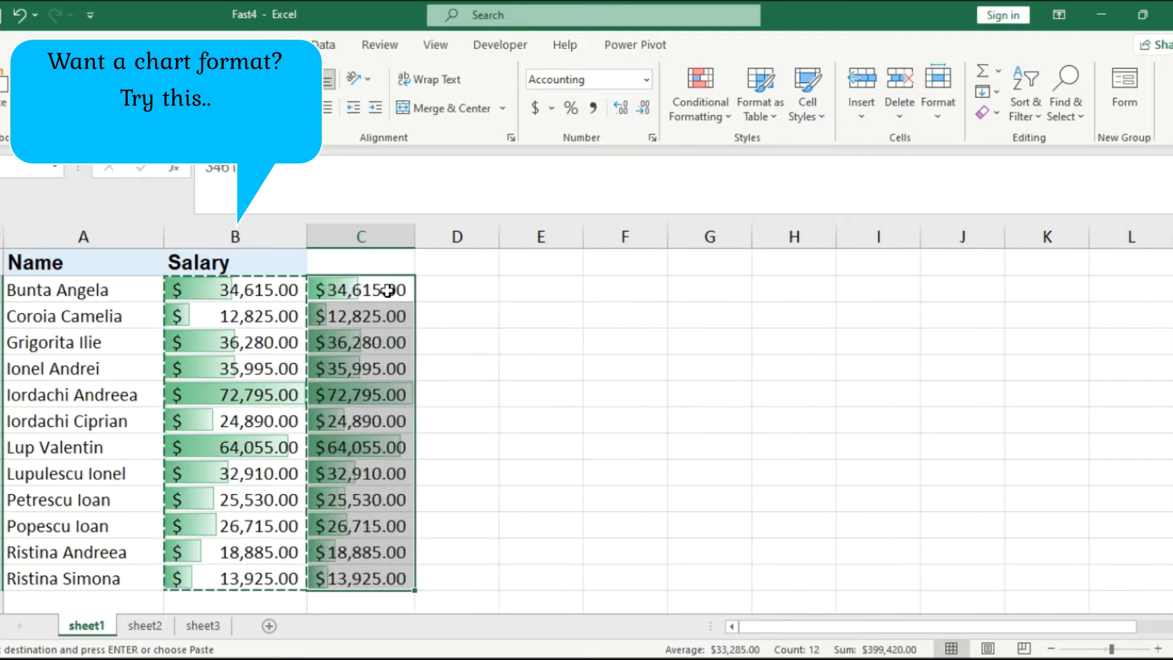
{"action": "left_click_drag", "start_coordinate": [391, 287], "coordinate": [388, 571]}
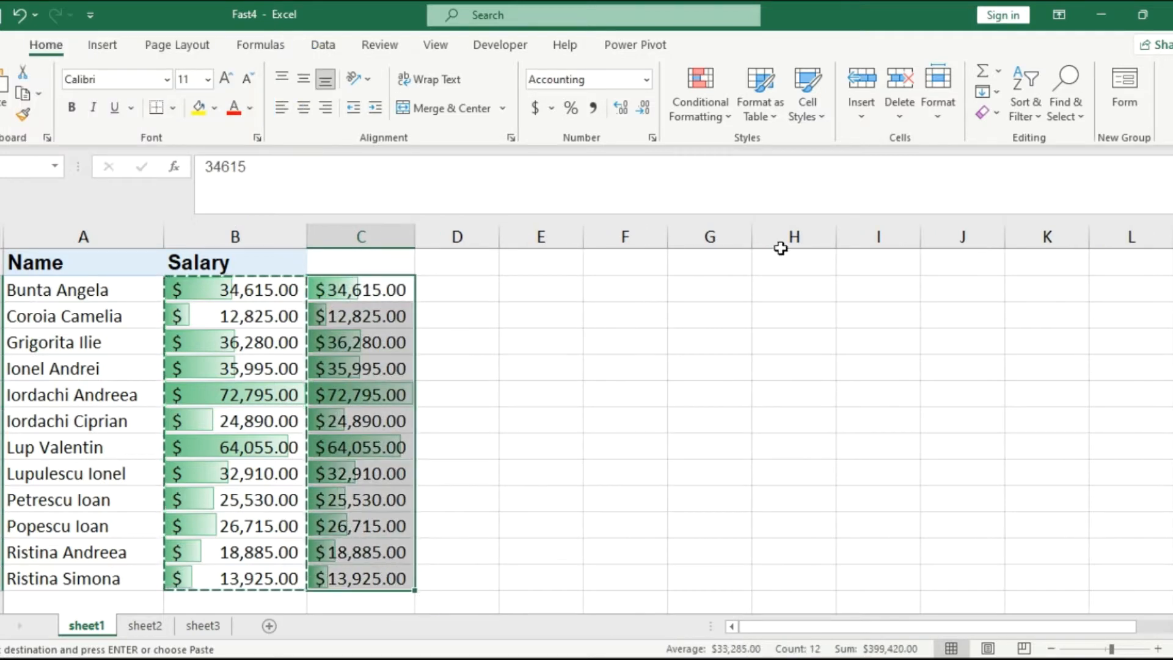
{"action": "left_click", "coordinate": [696, 117]}
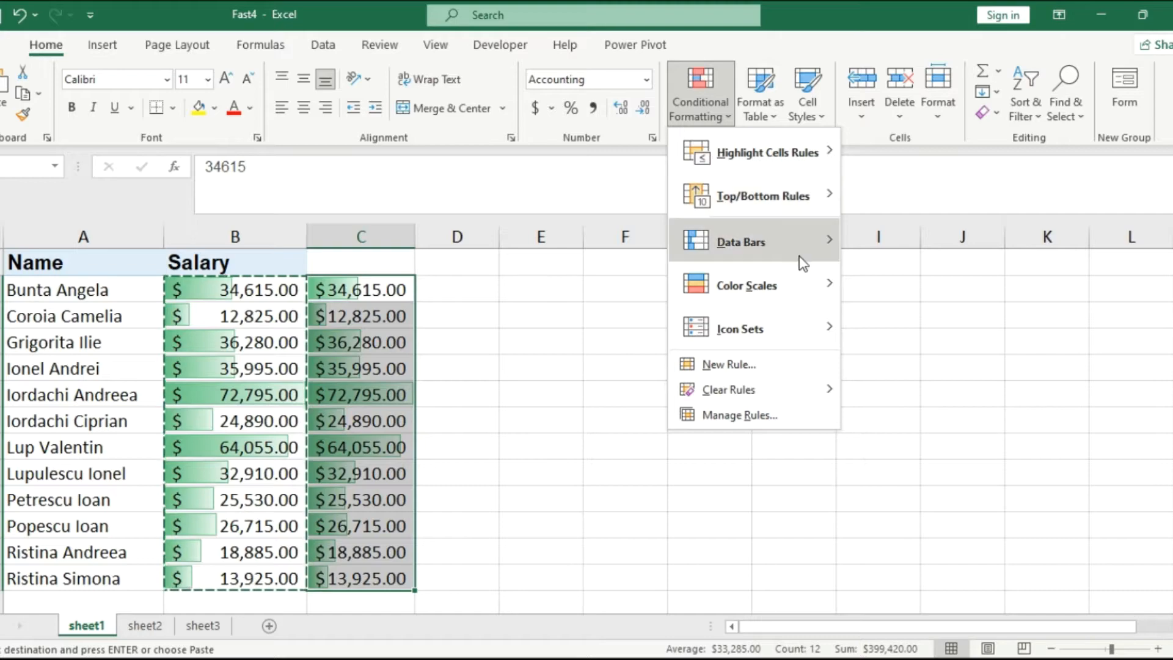
{"action": "mouse_move", "coordinate": [801, 252]}
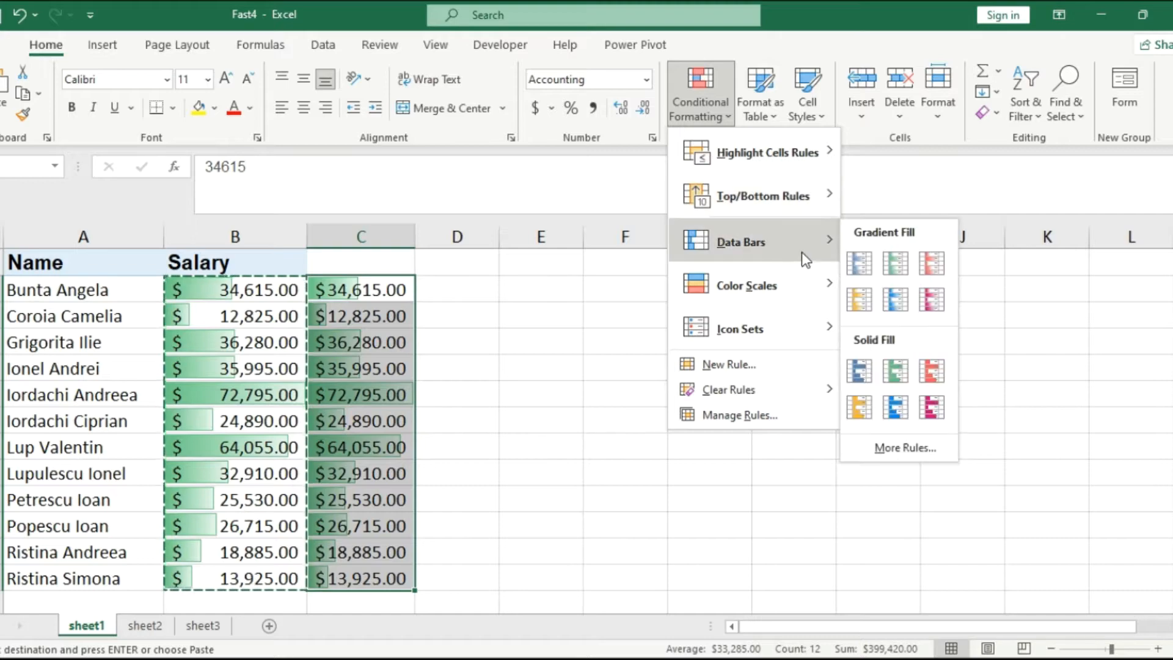
{"action": "left_click", "coordinate": [887, 451]}
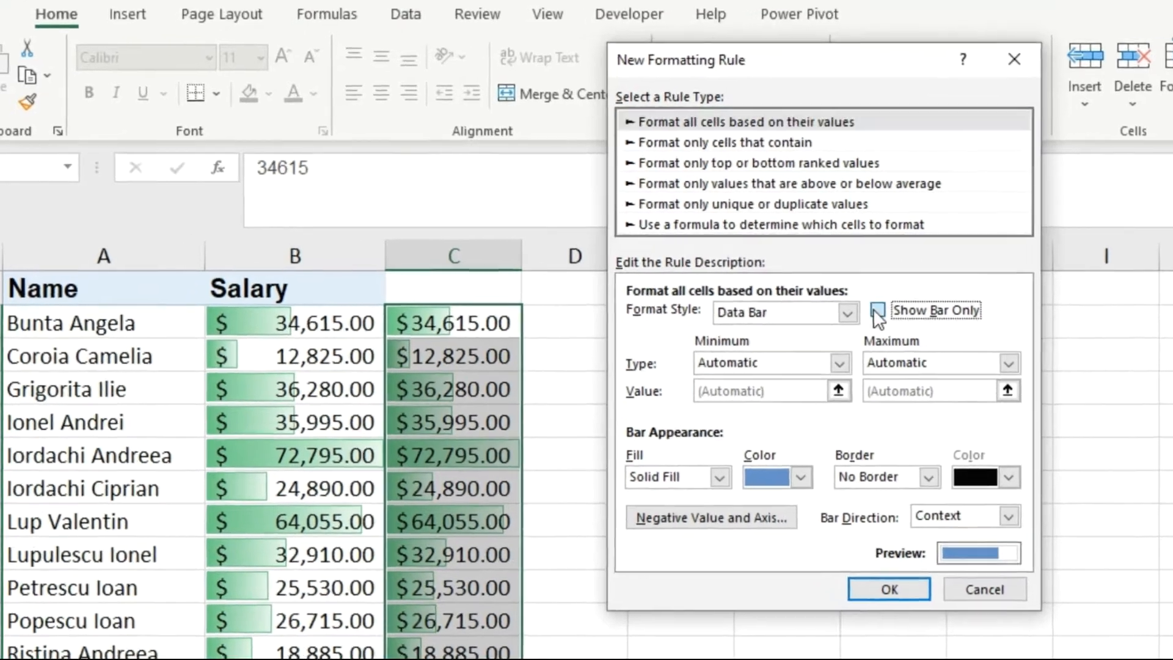
{"action": "left_click", "coordinate": [699, 279]}
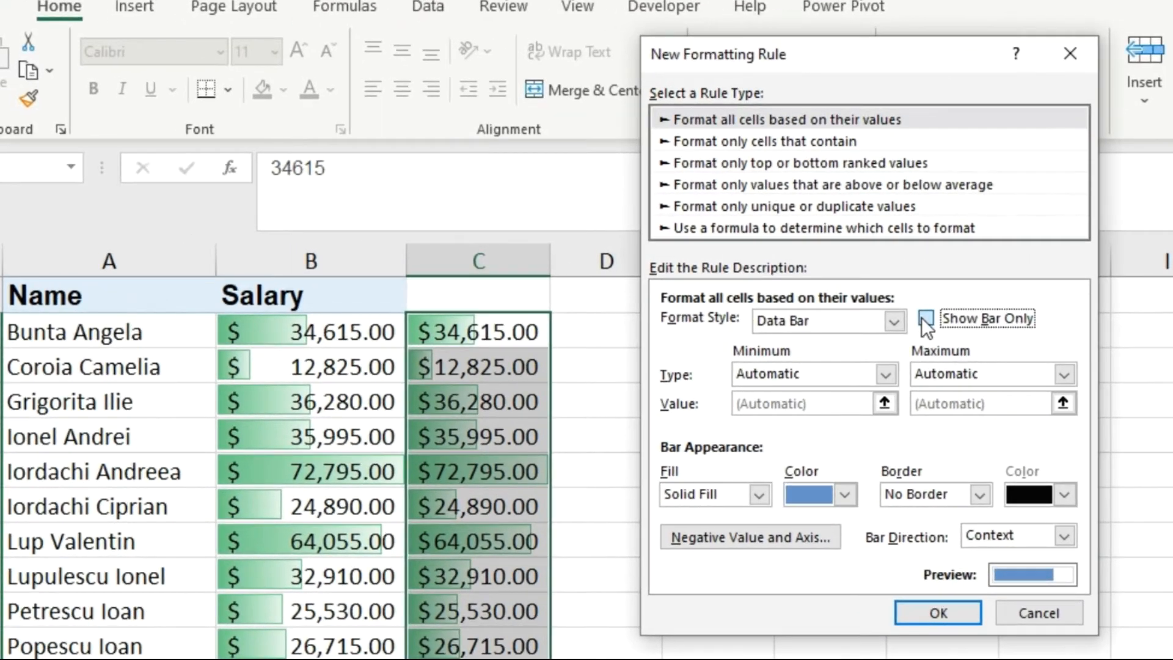
{"action": "left_click", "coordinate": [925, 318]}
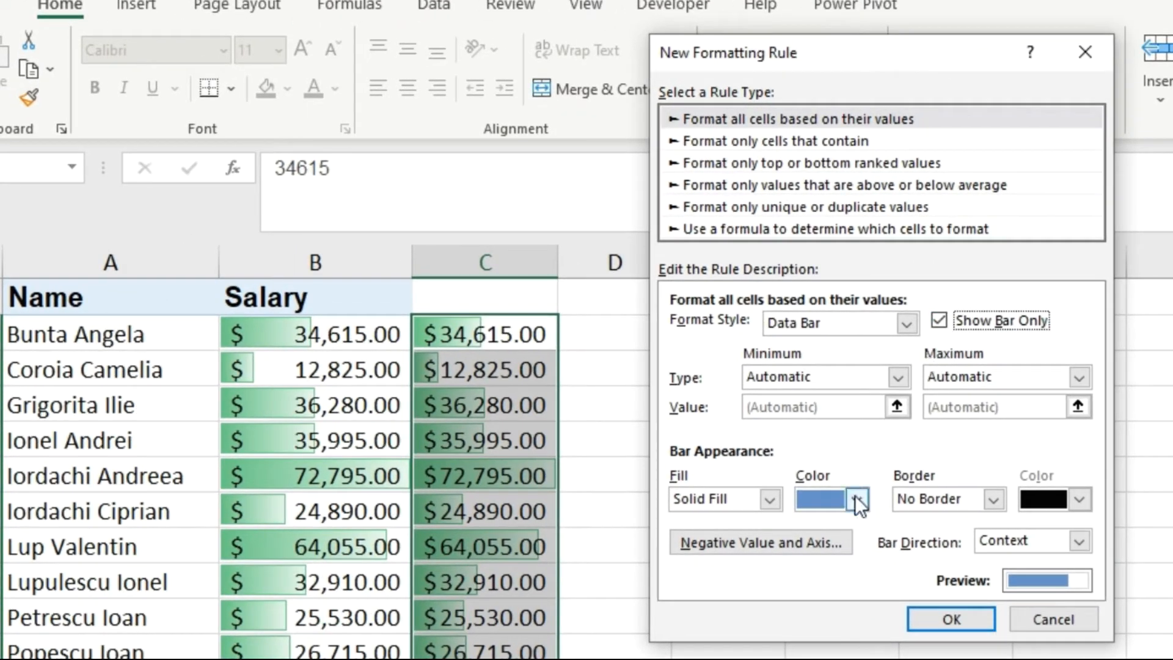
- Set the solid-fill bar colour to green and apply the rule to column C
{"action": "left_click", "coordinate": [856, 499]}
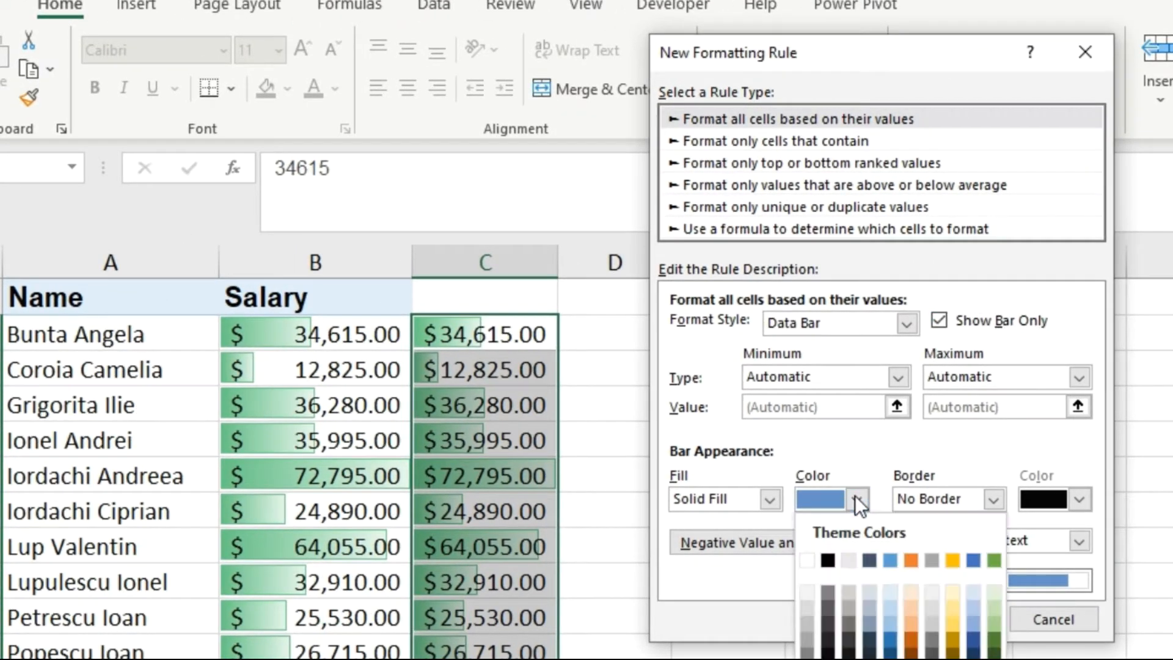
{"action": "left_click", "coordinate": [911, 659]}
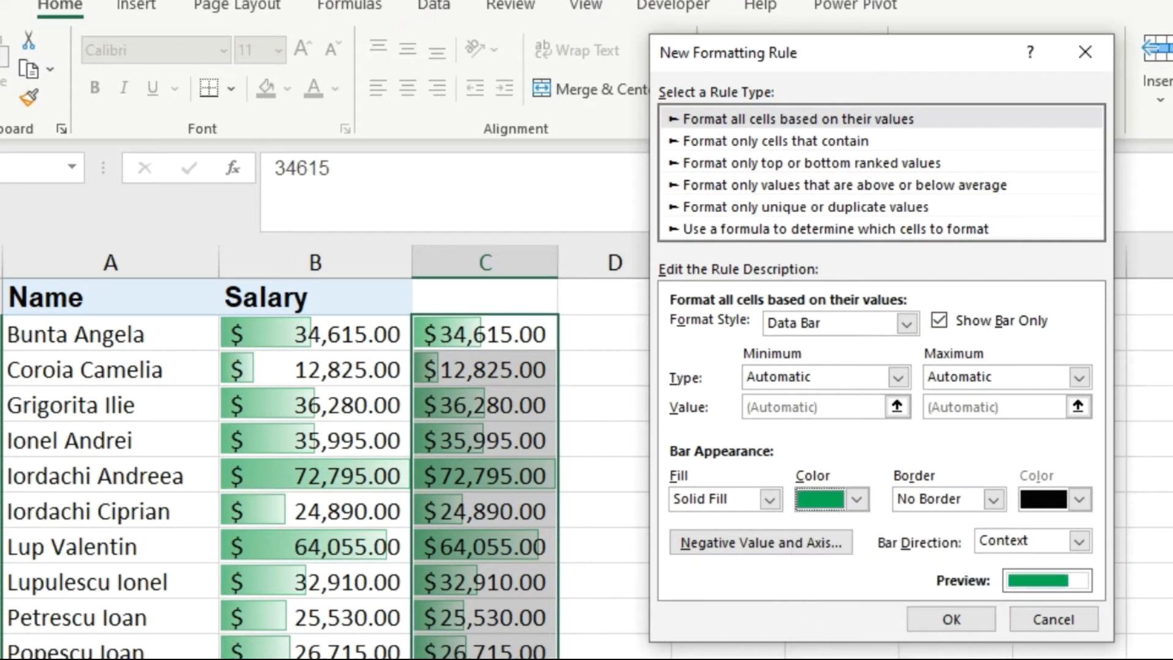
{"action": "left_click", "coordinate": [949, 618]}
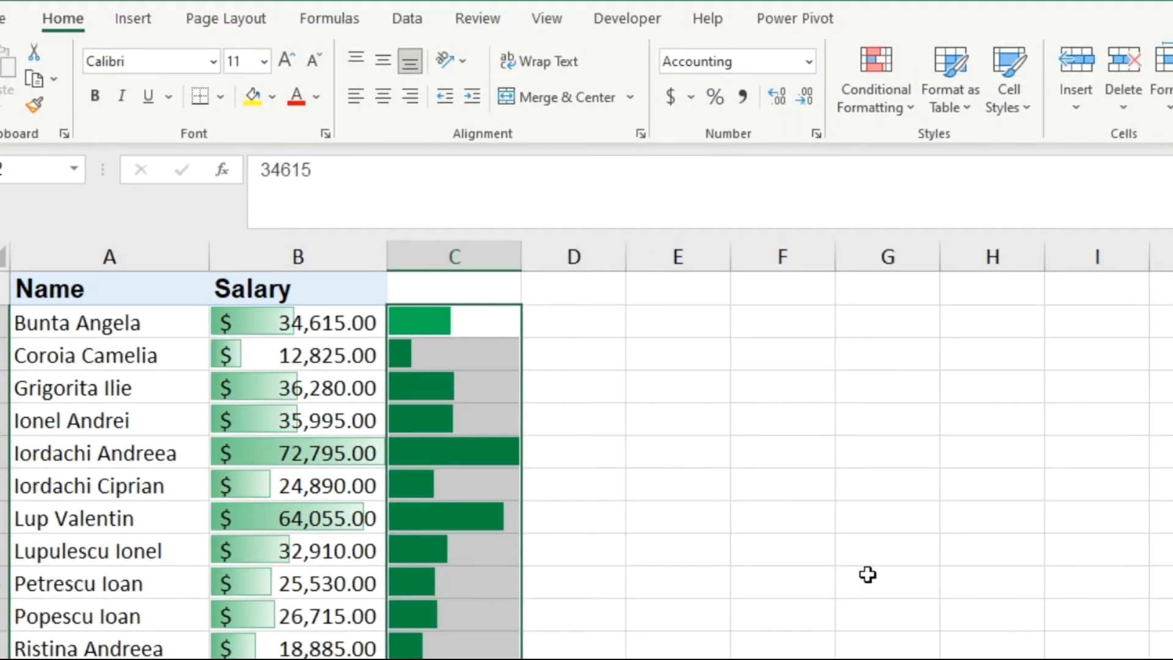
{"action": "left_click", "coordinate": [681, 484]}
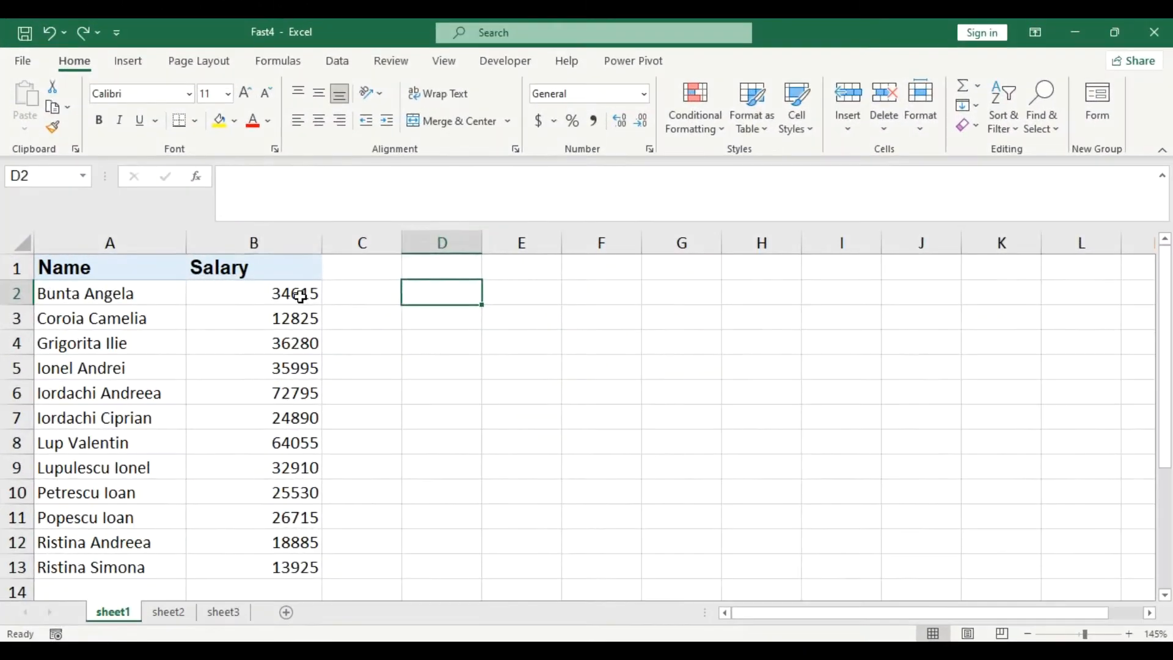
- Try adding the currency by hand, appending "Lei" as text to the salaries in B2 and B3
{"action": "left_click", "coordinate": [306, 296]}
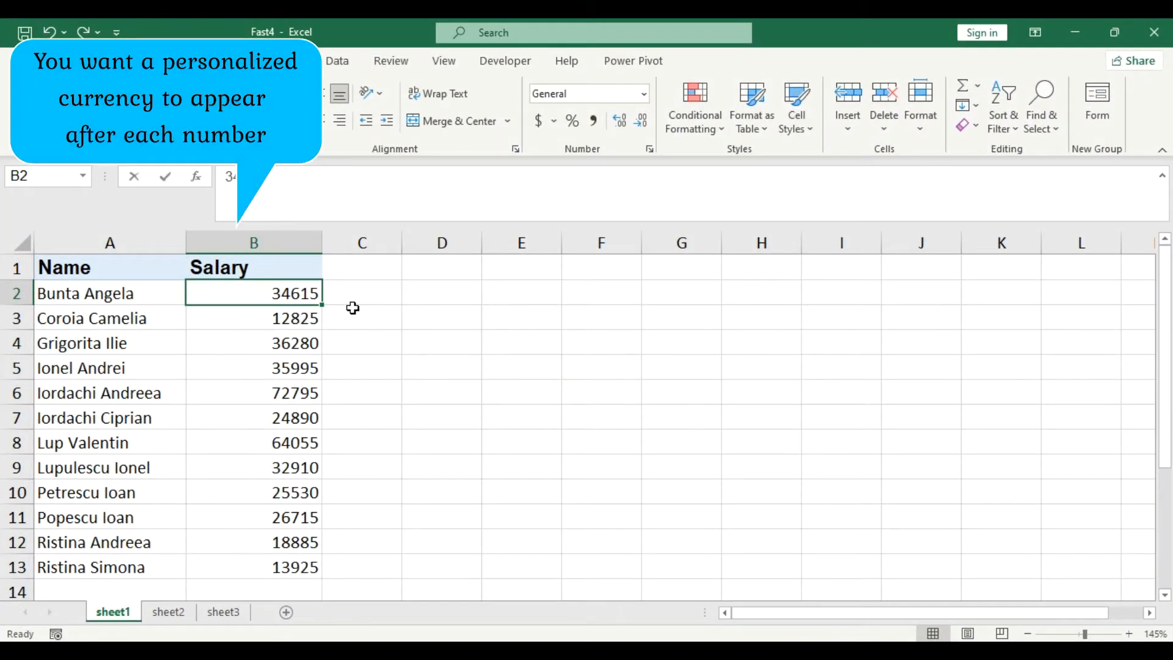
{"action": "left_click", "coordinate": [335, 189]}
{"action": "type", "text": "Lei"}
{"action": "key", "text": "Return"}
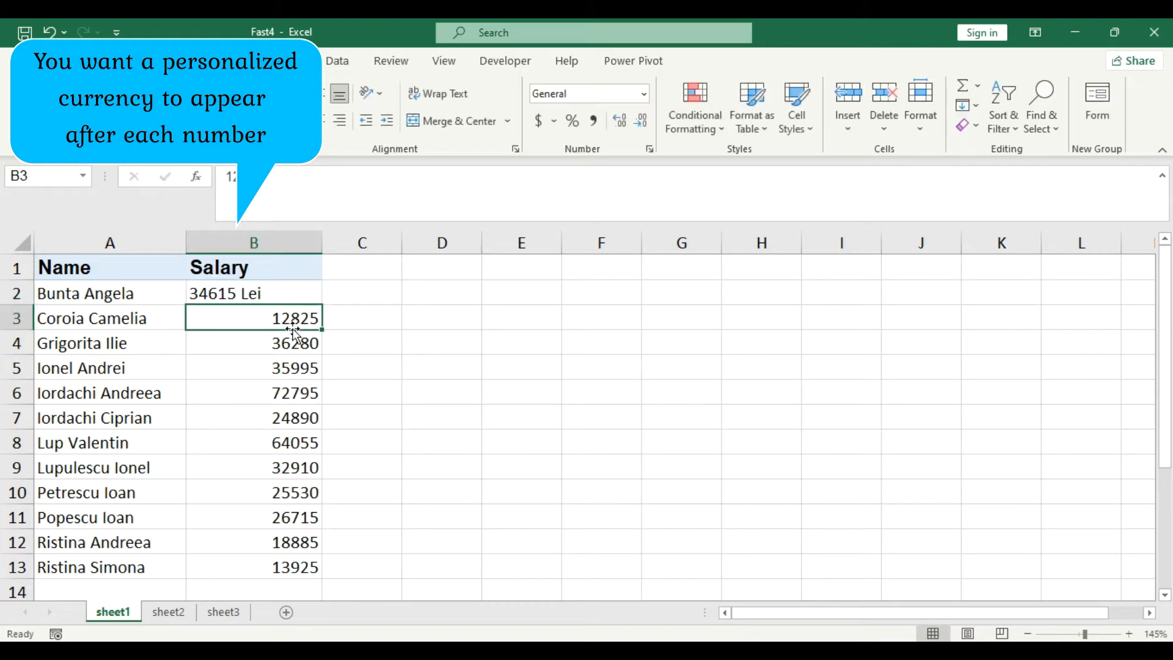
{"action": "left_click", "coordinate": [279, 294]}
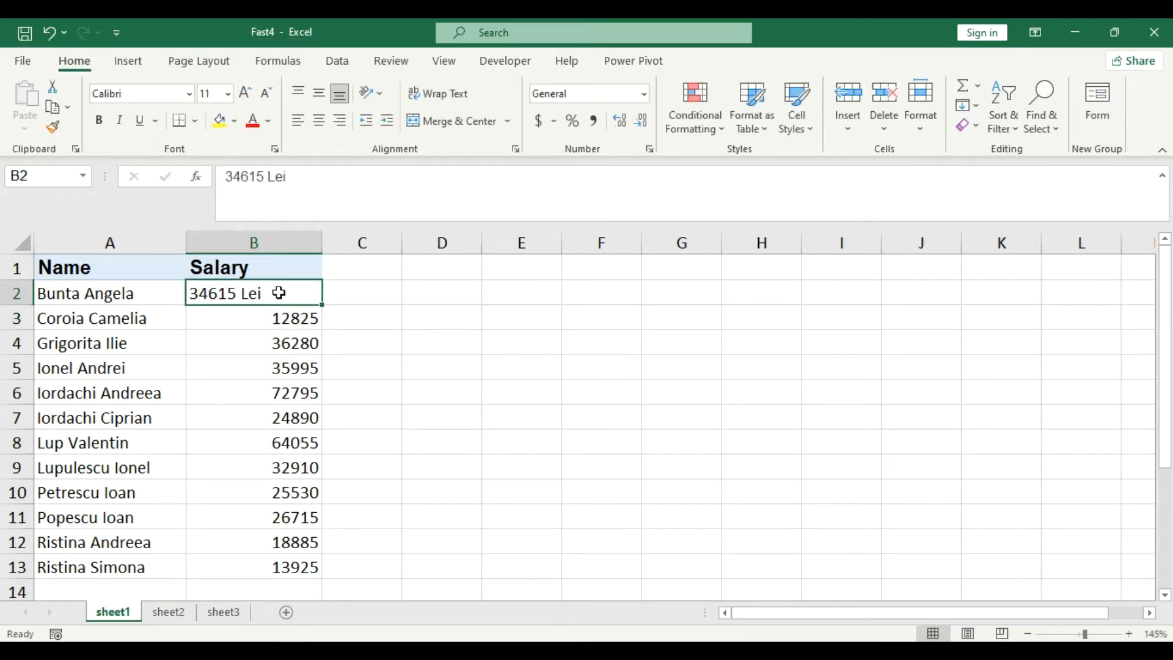
{"action": "left_click", "coordinate": [287, 319]}
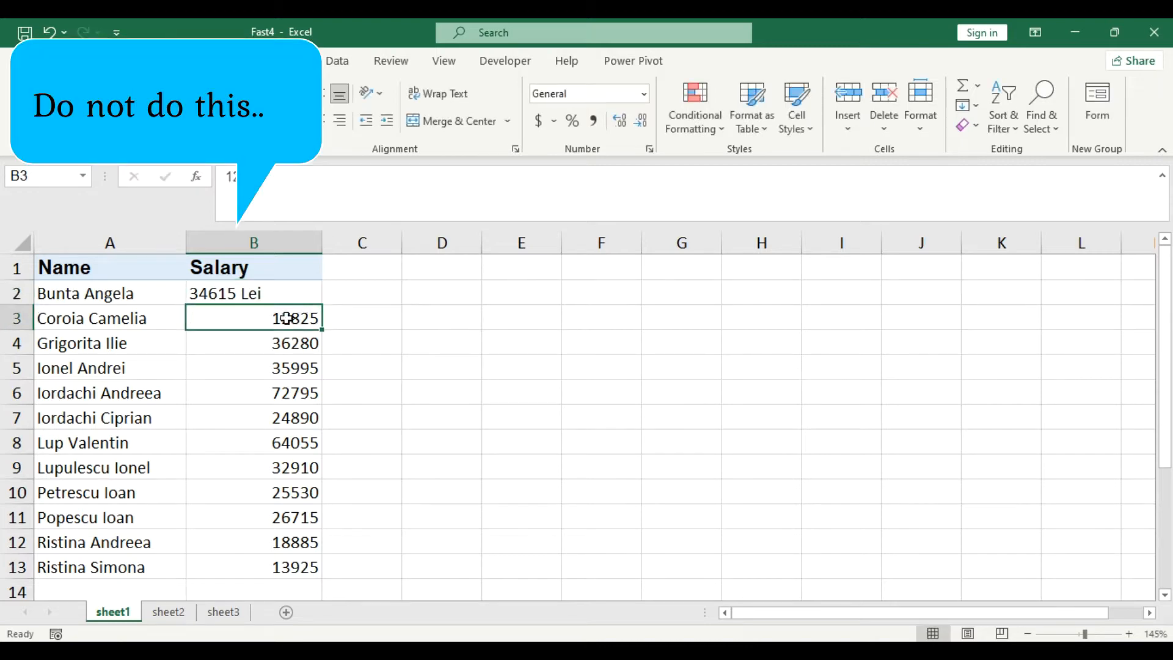
{"action": "left_click", "coordinate": [303, 179]}
{"action": "type", "text": "Lei"}
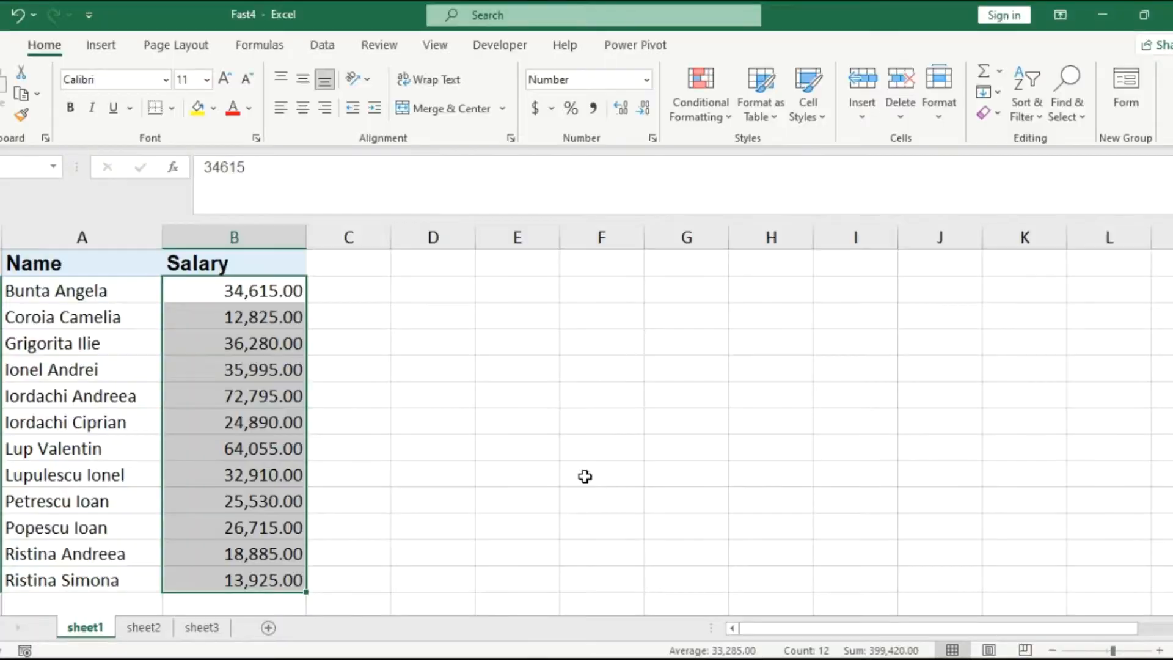
- Undo the last formatting of the salaries in B2:B13, then format them as numbers with a thousands separator and no decimals
{"action": "key", "text": "ctrl+z"}
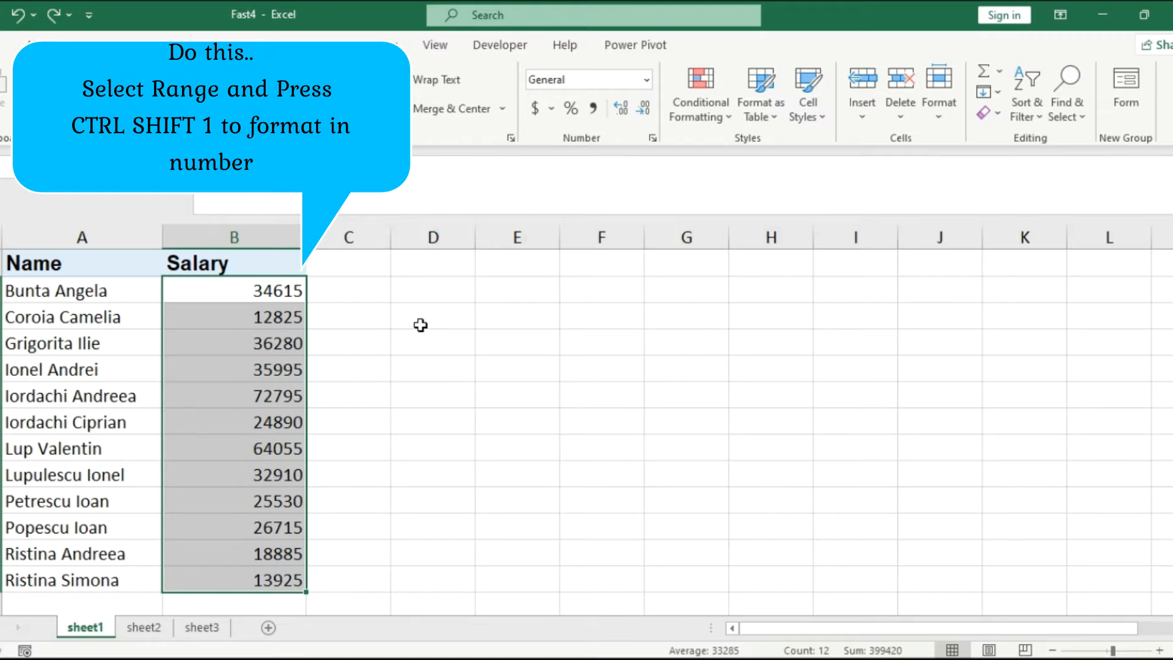
{"action": "key", "text": "ctrl+shift+1"}
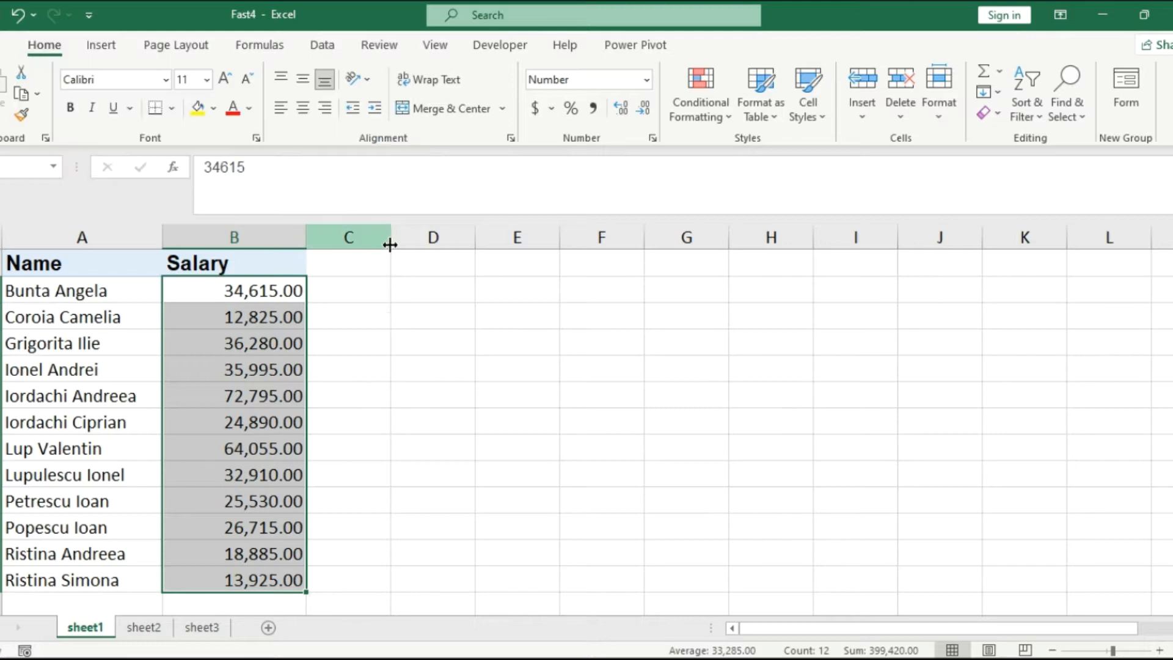
{"action": "left_click", "coordinate": [645, 111]}
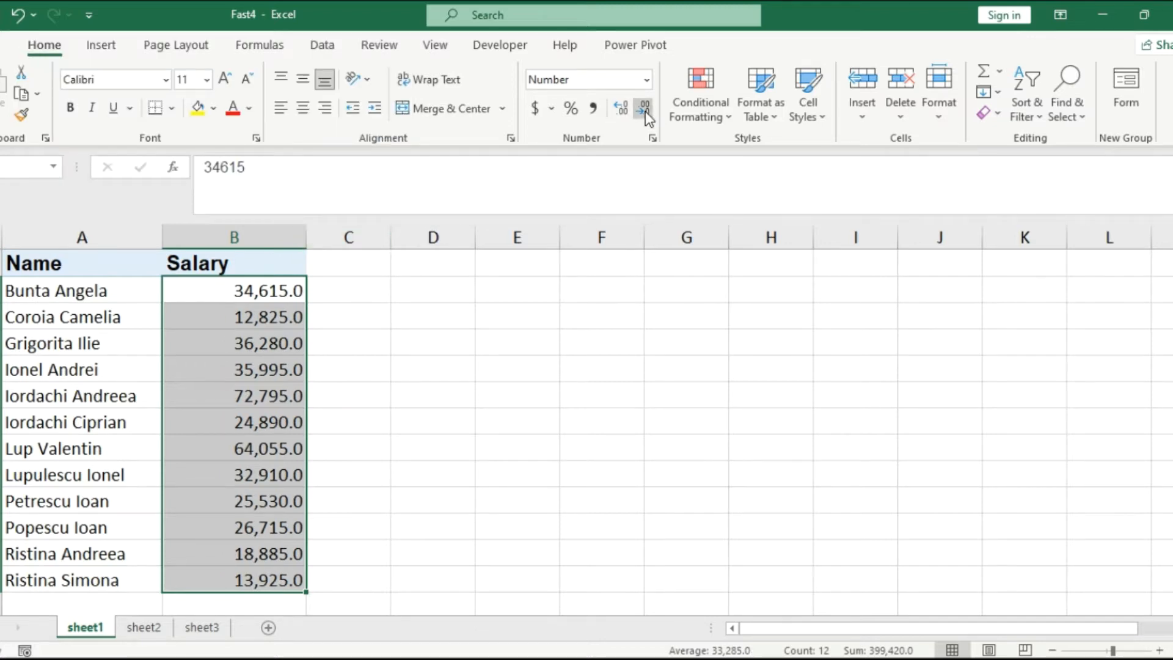
{"action": "left_click", "coordinate": [645, 111]}
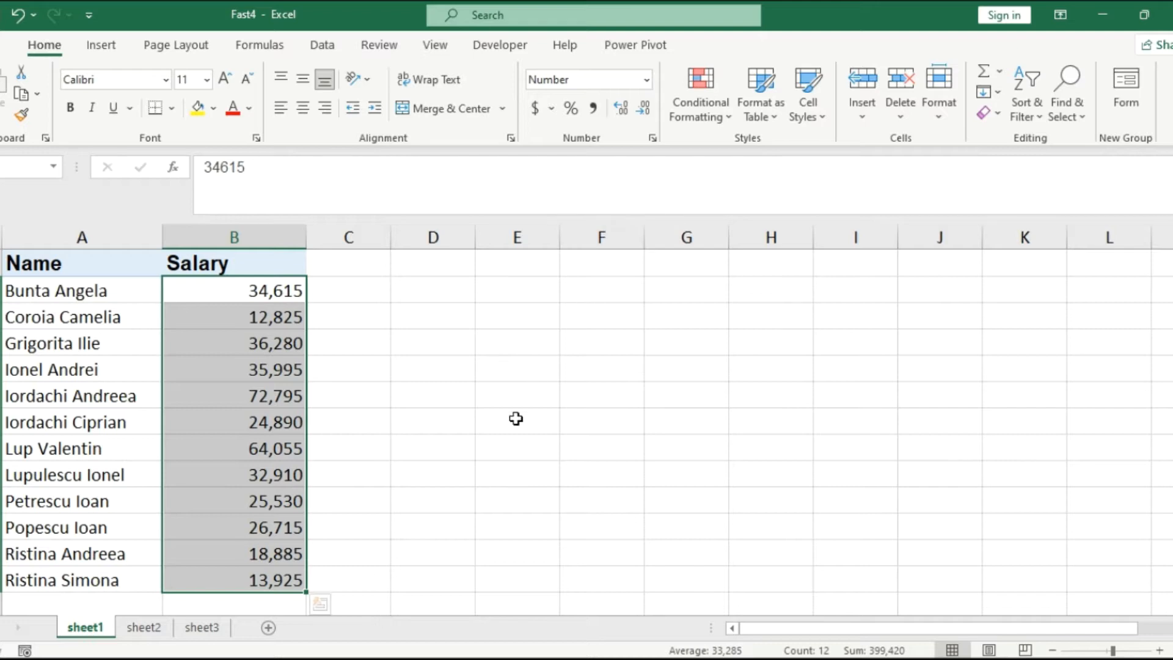
- Apply a custom number format to the salaries in B2:B13: # followed by two spaces and "Lei" in quotation marks
{"action": "key", "text": "ctrl+1"}
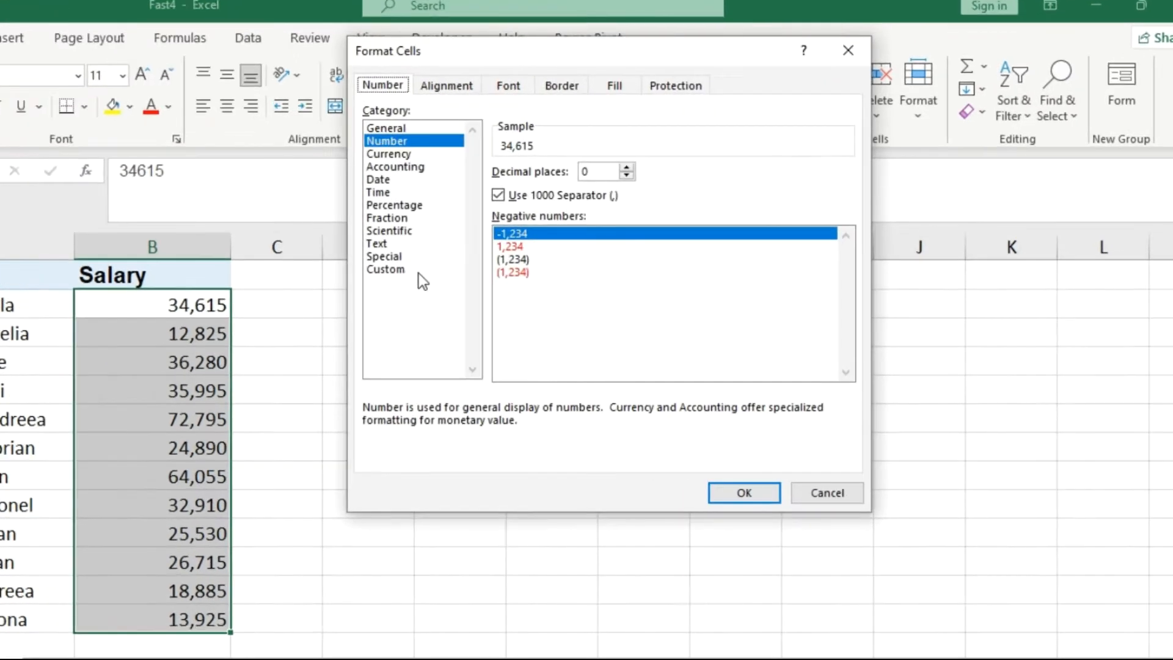
{"action": "left_click", "coordinate": [449, 257]}
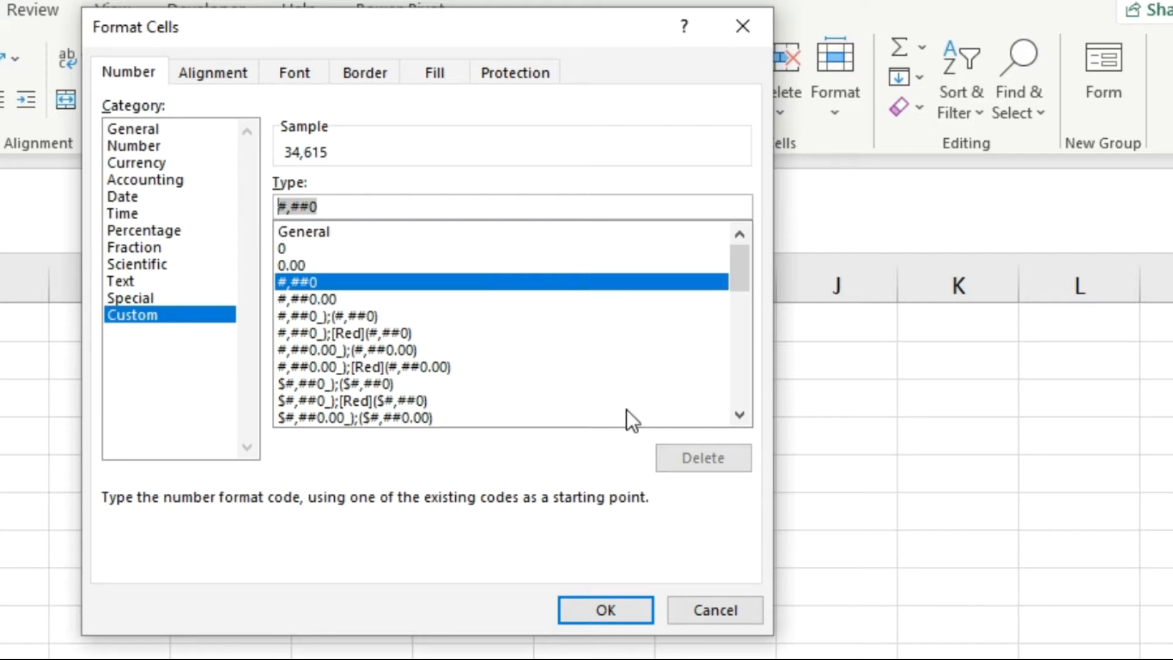
{"action": "type", "text": "# "}
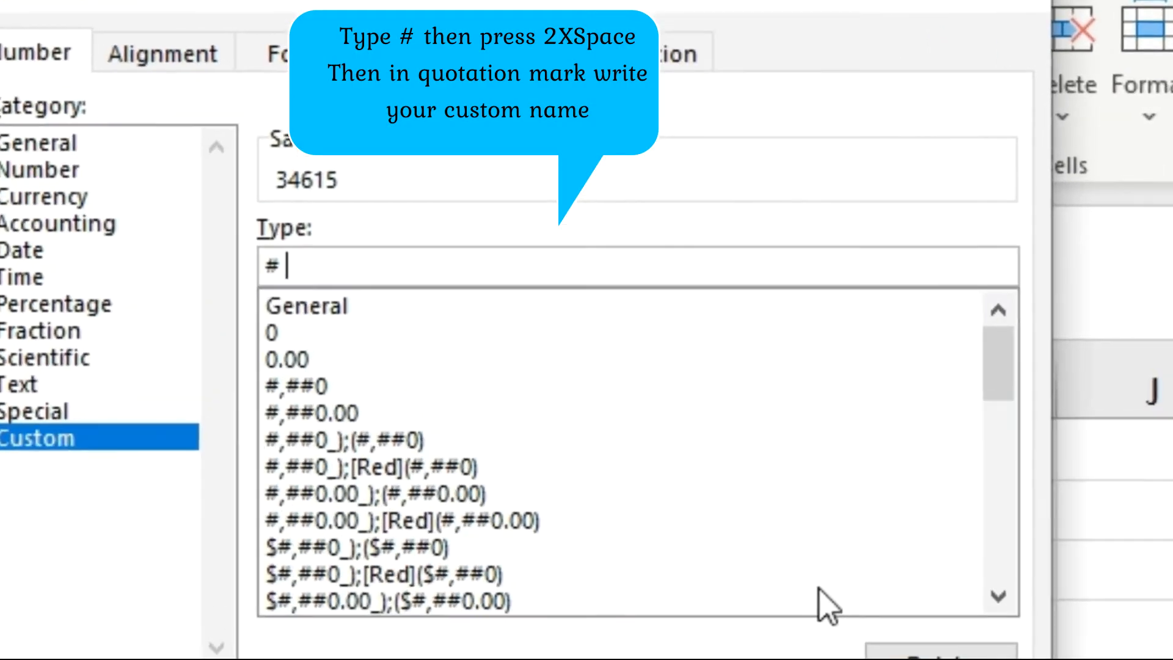
{"action": "type", "text": " \"Le"}
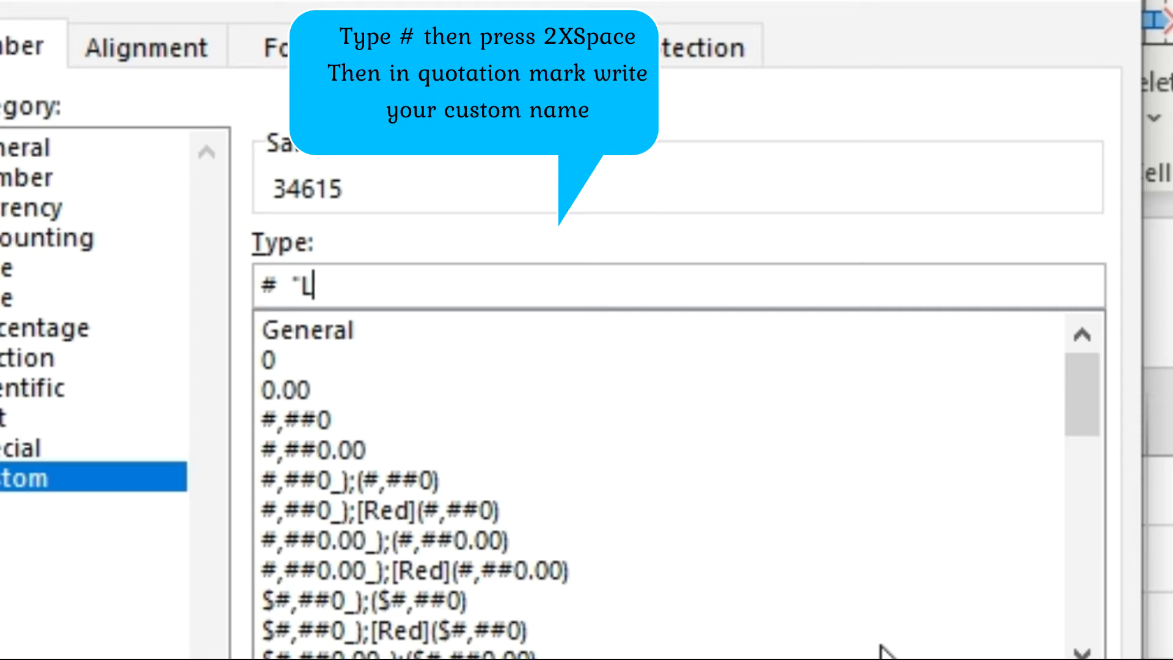
{"action": "type", "text": "\""}
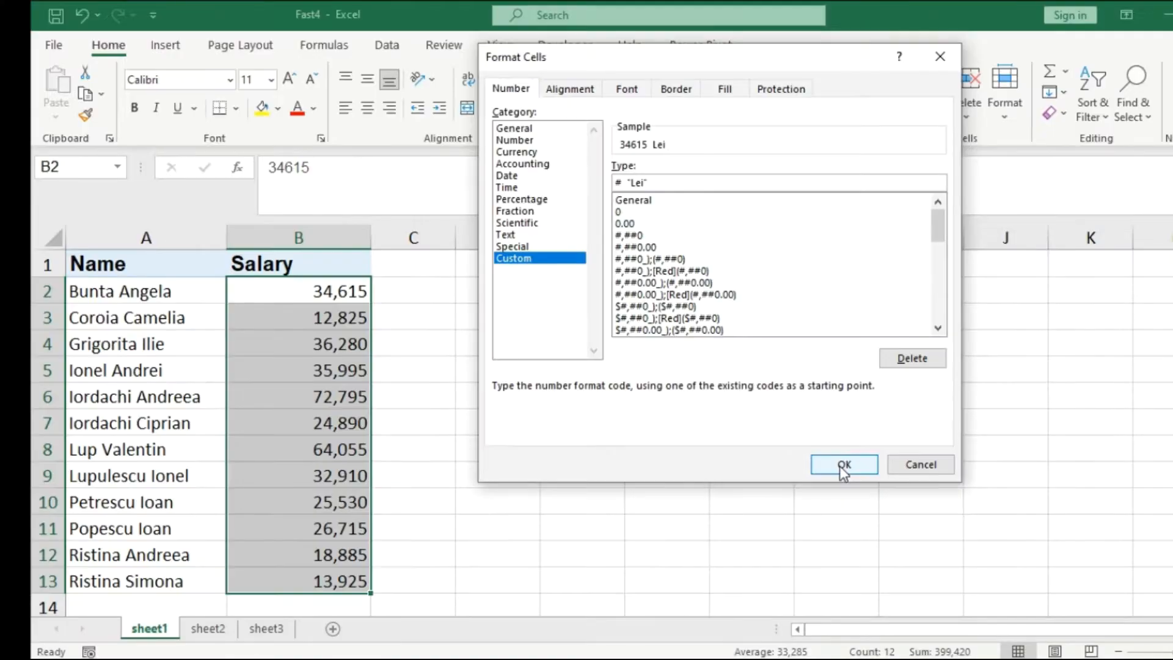
{"action": "left_click", "coordinate": [844, 641]}
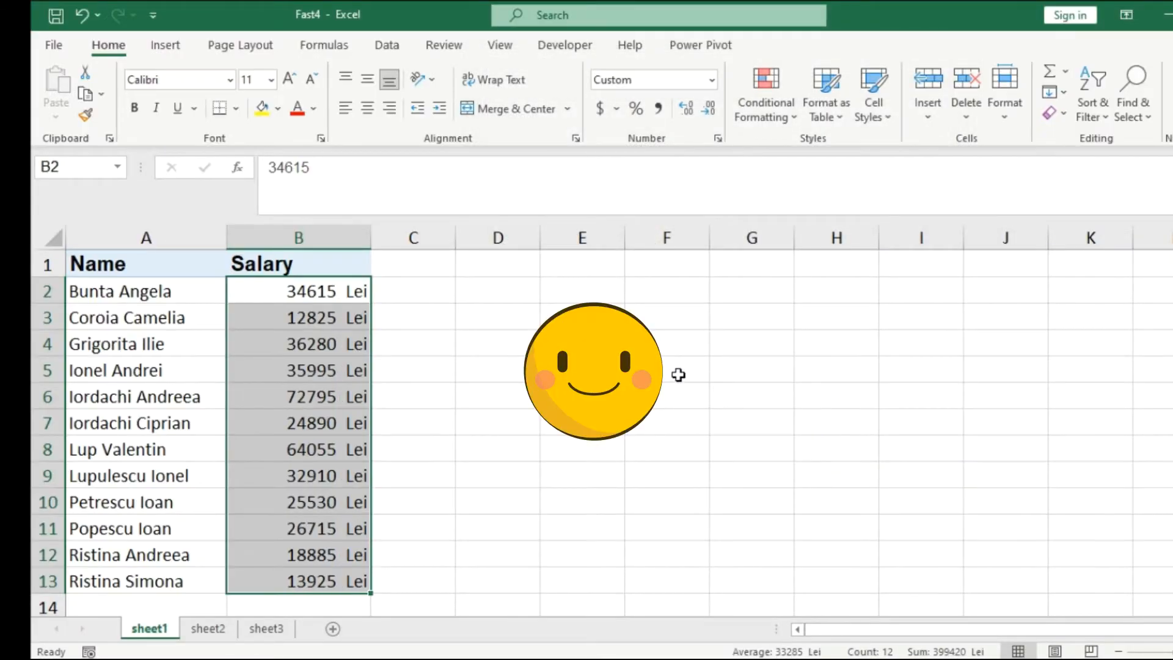
{"action": "left_click", "coordinate": [584, 344]}
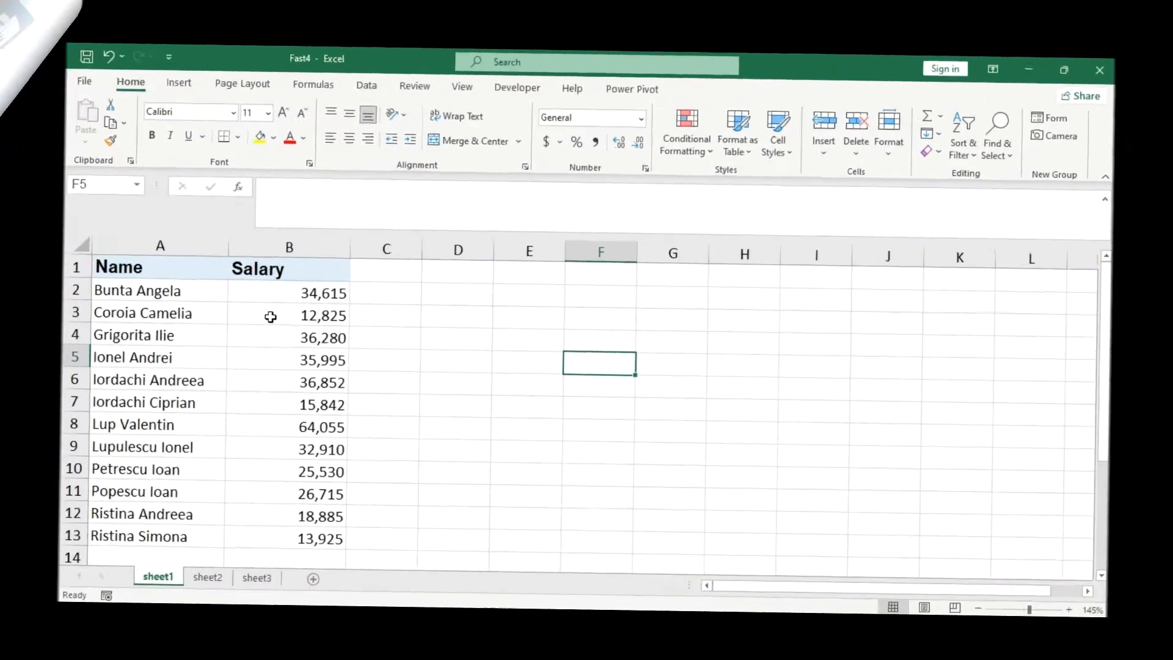
- Take a Camera picture of the table in A1:B13 and position it beside the table, across columns D to G
{"action": "left_click", "coordinate": [102, 276]}
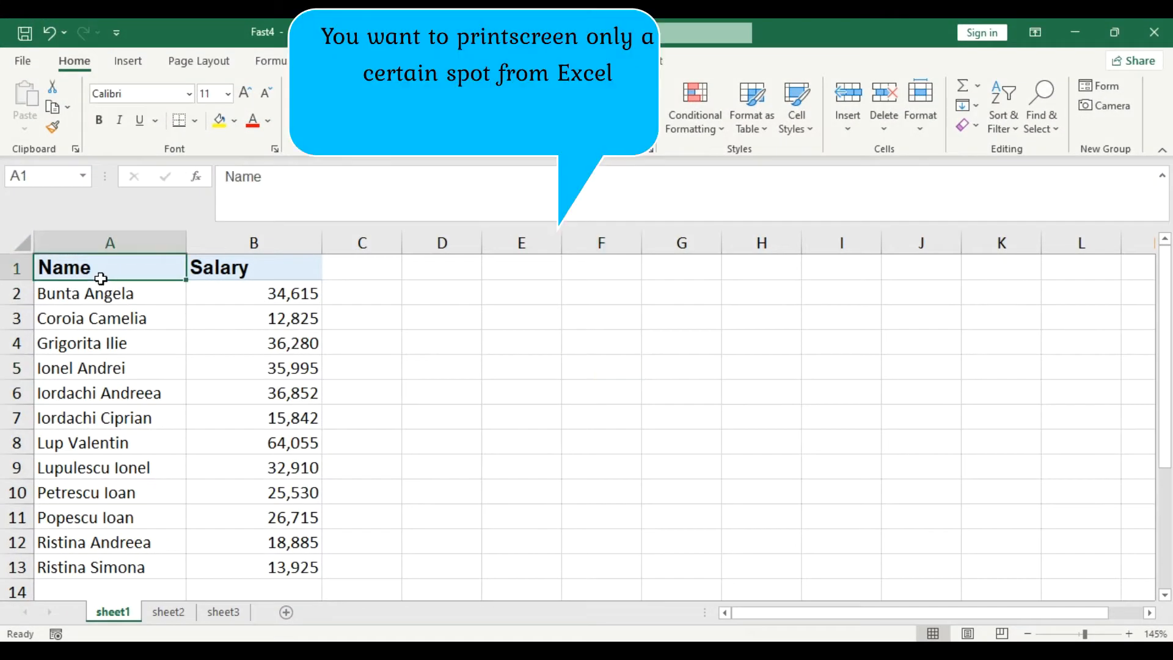
{"action": "left_click", "coordinate": [152, 314]}
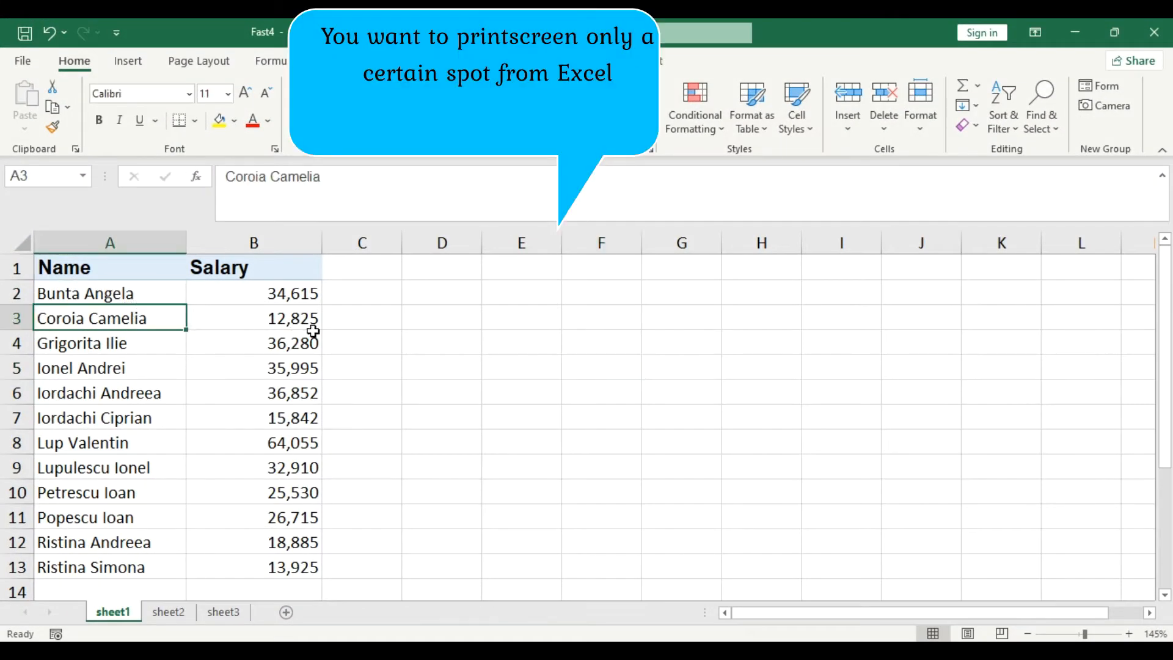
{"action": "left_click_drag", "start_coordinate": [117, 266], "coordinate": [307, 547]}
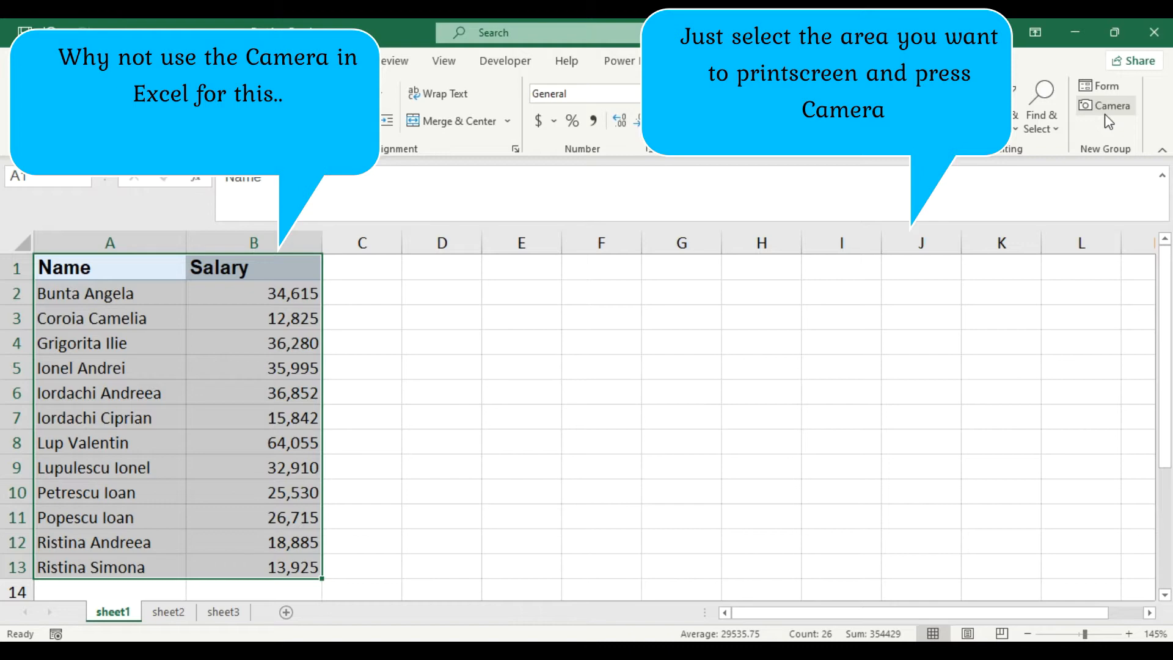
{"action": "left_click", "coordinate": [1105, 114]}
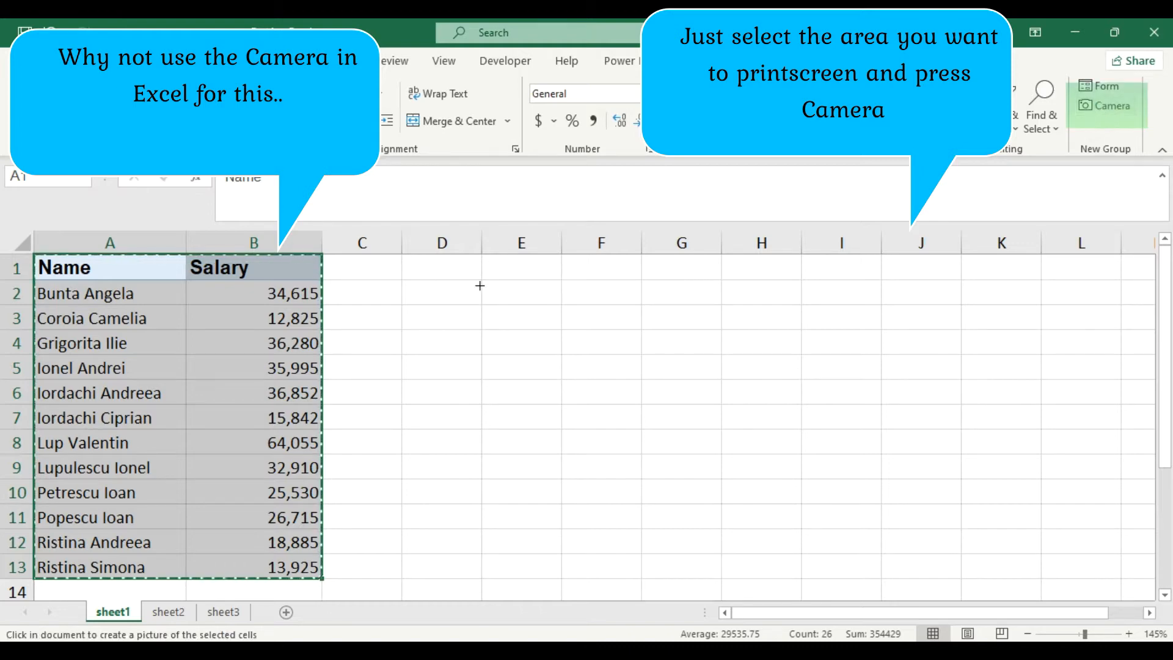
{"action": "left_click", "coordinate": [374, 264]}
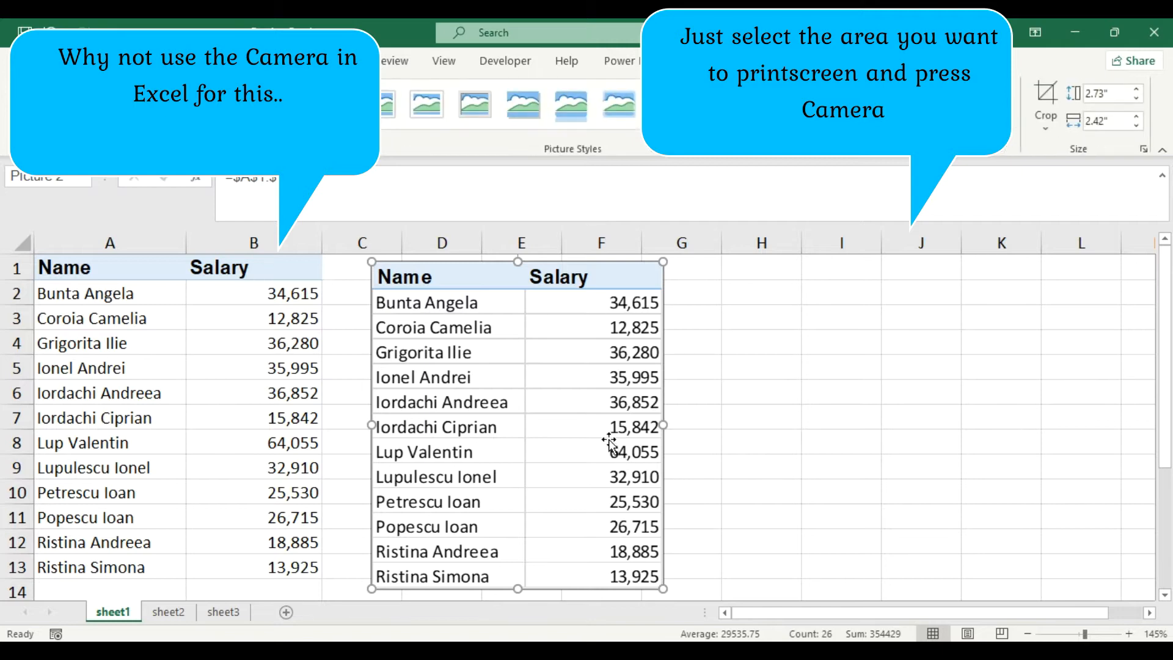
{"action": "left_click_drag", "start_coordinate": [601, 422], "coordinate": [684, 438]}
{"action": "left_click_drag", "start_coordinate": [518, 339], "coordinate": [553, 367]}
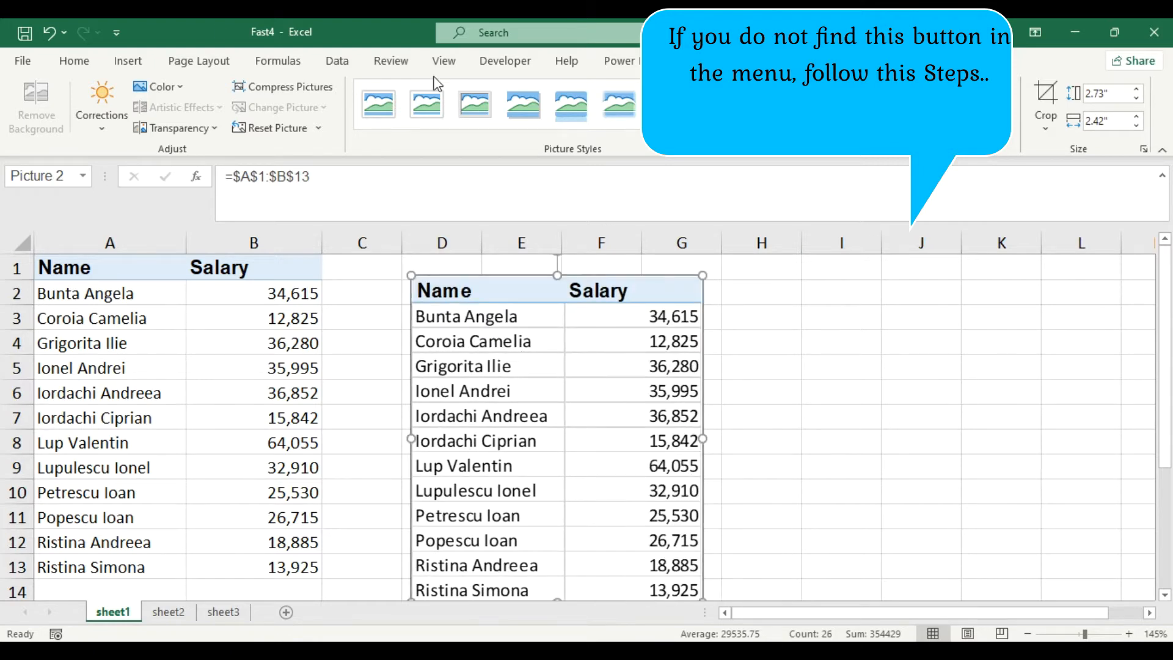
- Deselect the table picture, open the ribbon customization options and list All Commands as the command source
{"action": "left_click", "coordinate": [842, 393]}
{"action": "right_click", "coordinate": [614, 145]}
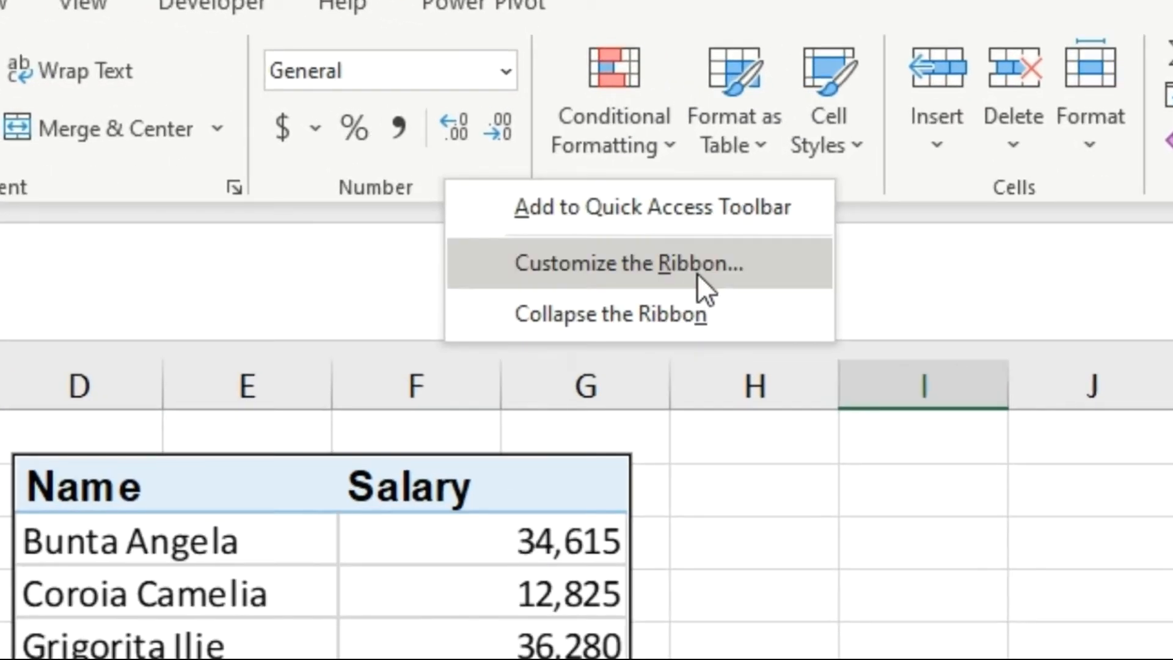
{"action": "left_click", "coordinate": [698, 273]}
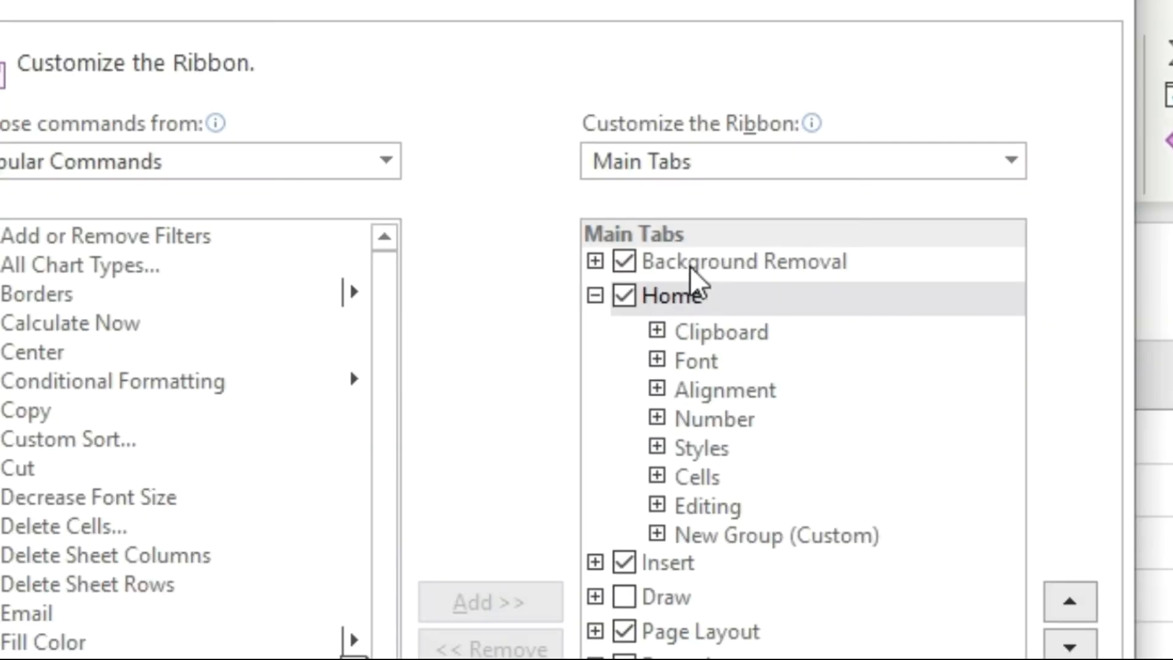
{"action": "left_click", "coordinate": [385, 161]}
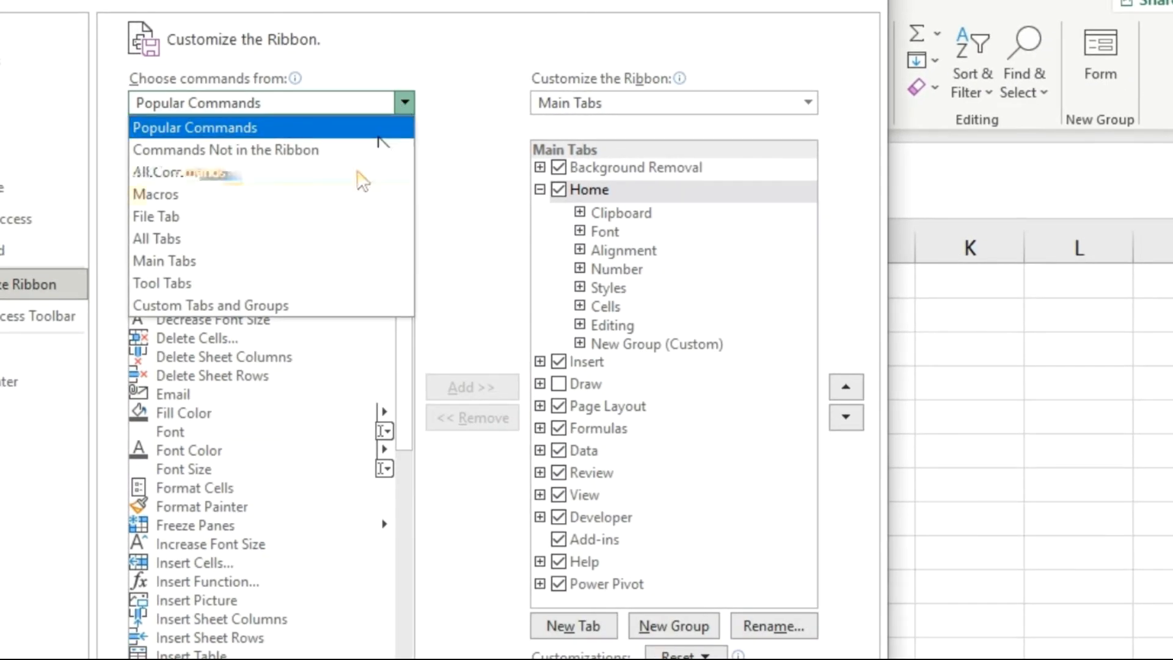
{"action": "left_click", "coordinate": [379, 137]}
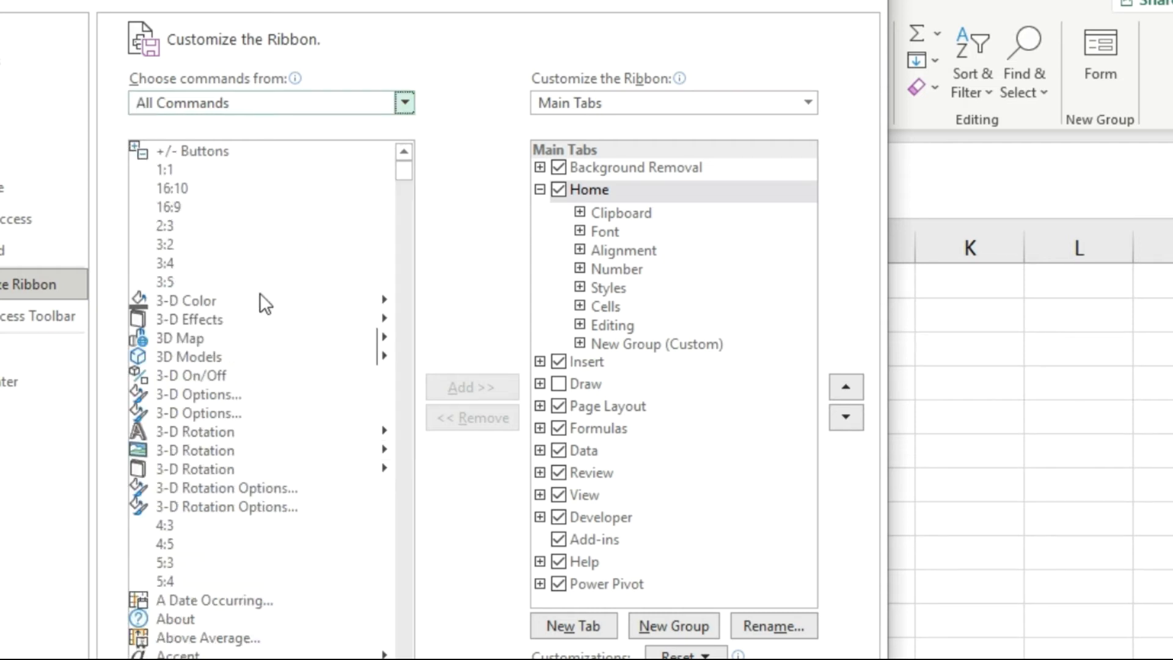
- Add the Camera command to New Group (Custom) in the Home section of the ribbon and apply the customization
{"action": "left_click", "coordinate": [264, 301]}
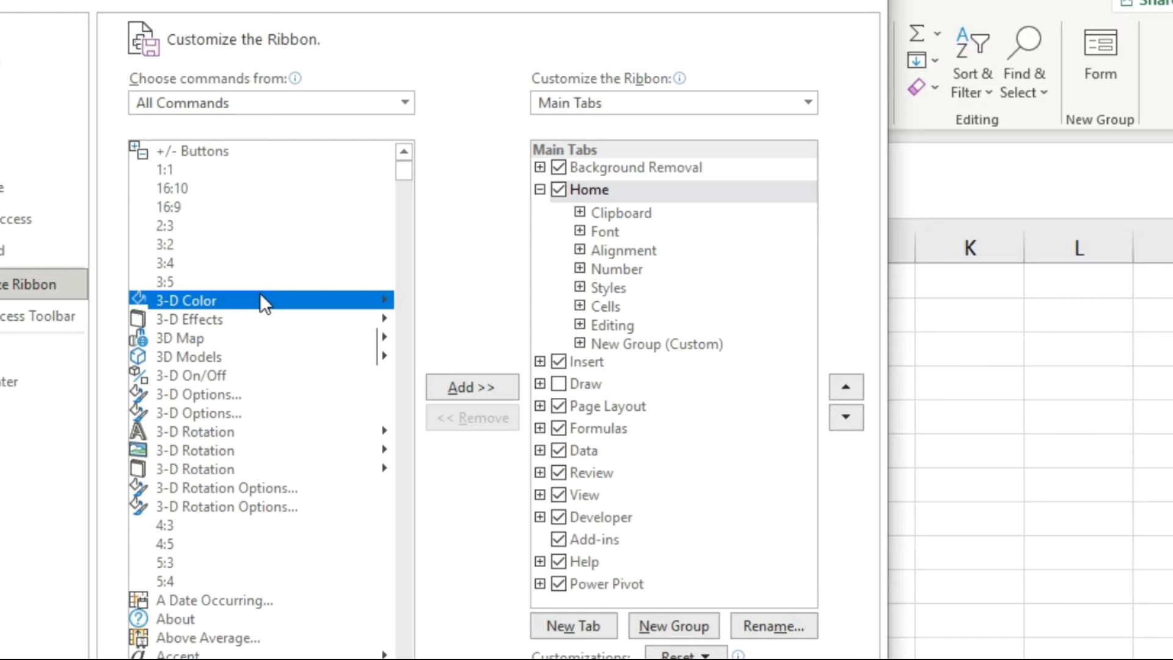
{"action": "key", "text": "c"}
{"action": "scroll", "coordinate": [284, 408], "scroll_direction": "down", "scroll_amount": 5}
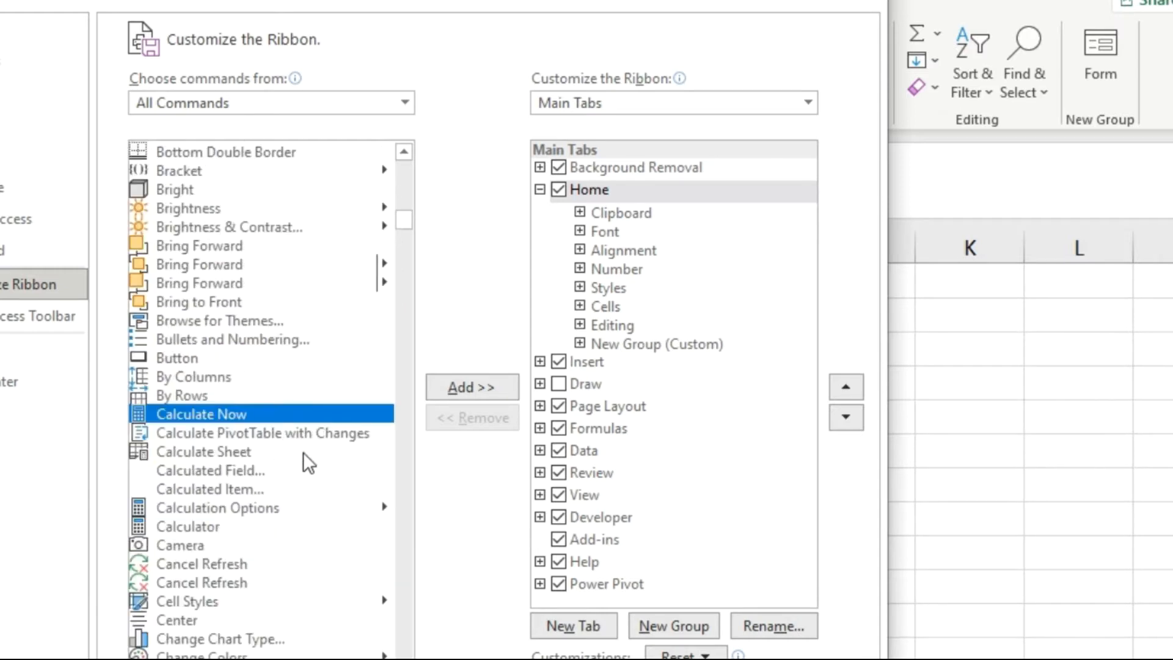
{"action": "scroll", "coordinate": [309, 460], "scroll_direction": "down", "scroll_amount": 4}
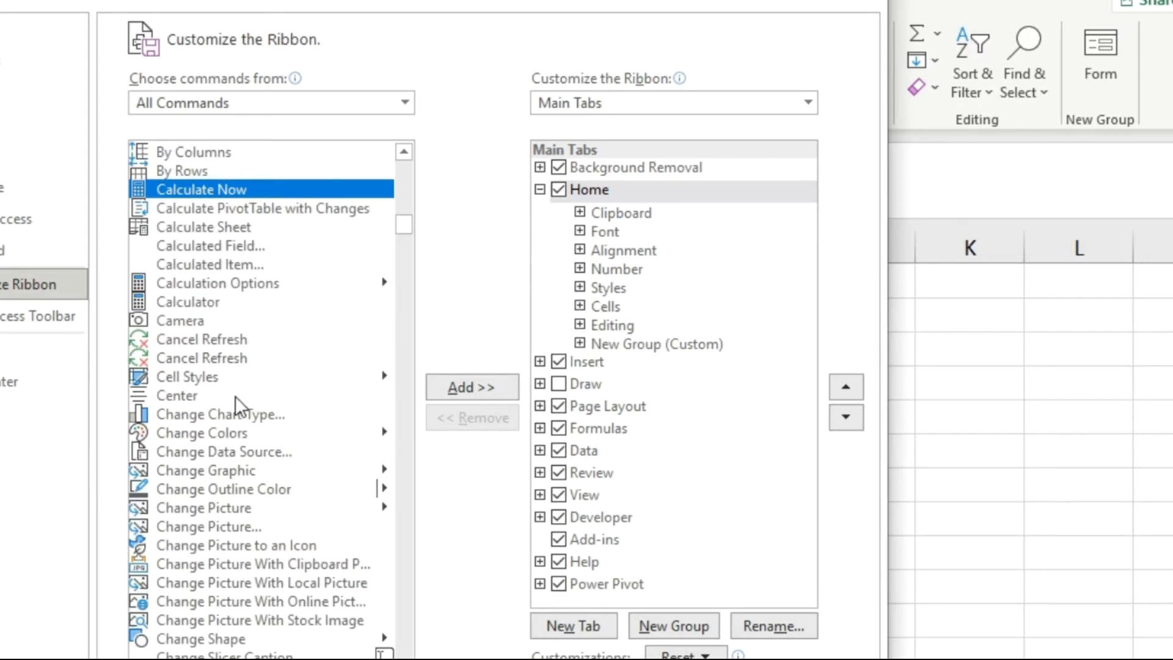
{"action": "left_click", "coordinate": [178, 321]}
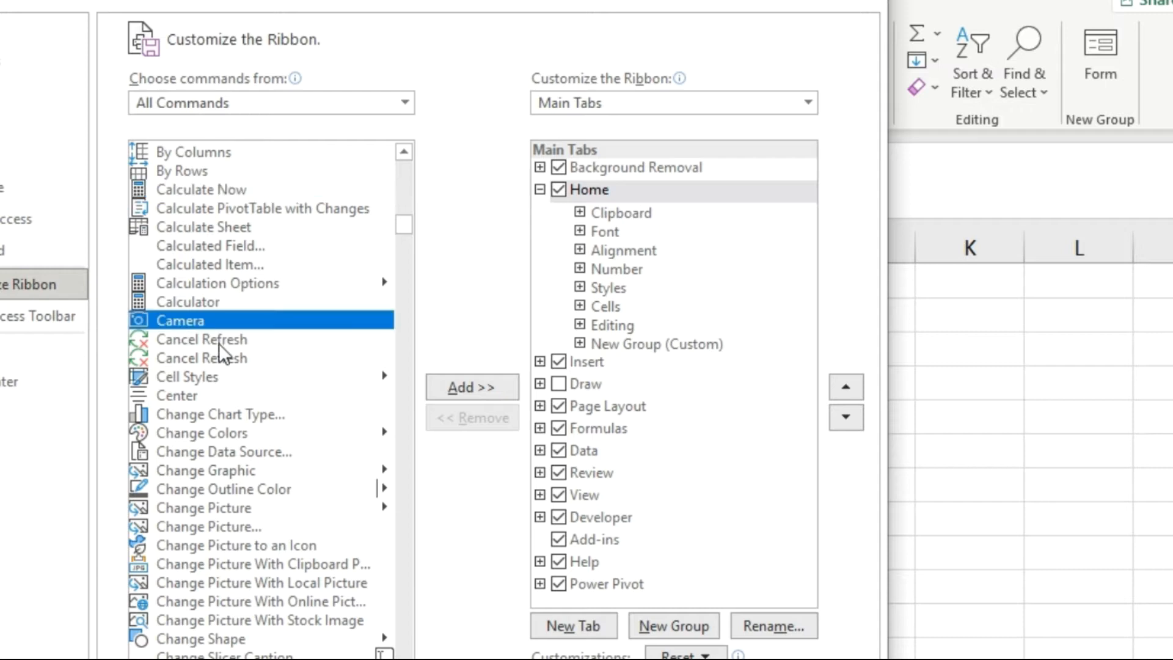
{"action": "left_click", "coordinate": [587, 342]}
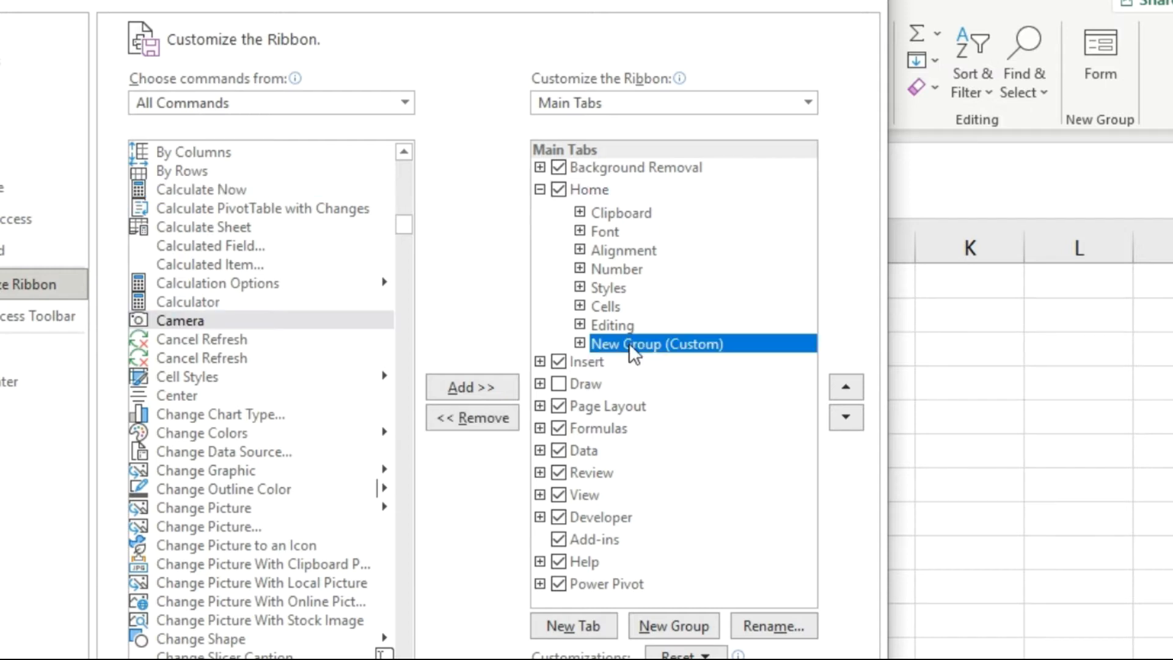
{"action": "left_click", "coordinate": [478, 390]}
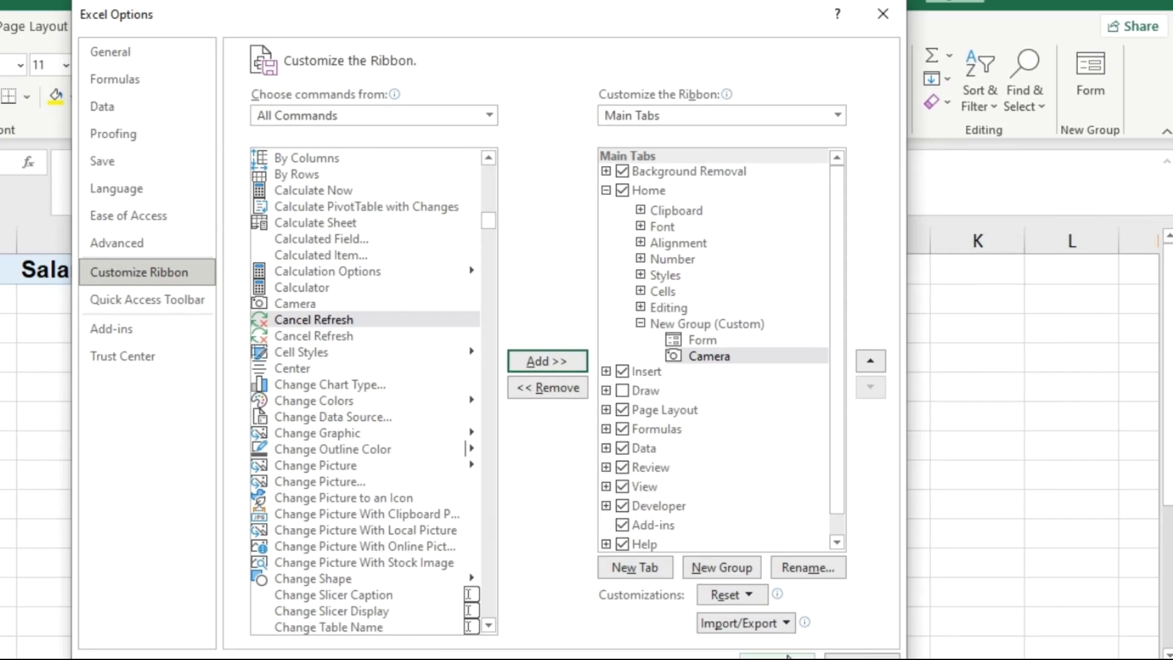
{"action": "left_click", "coordinate": [788, 639]}
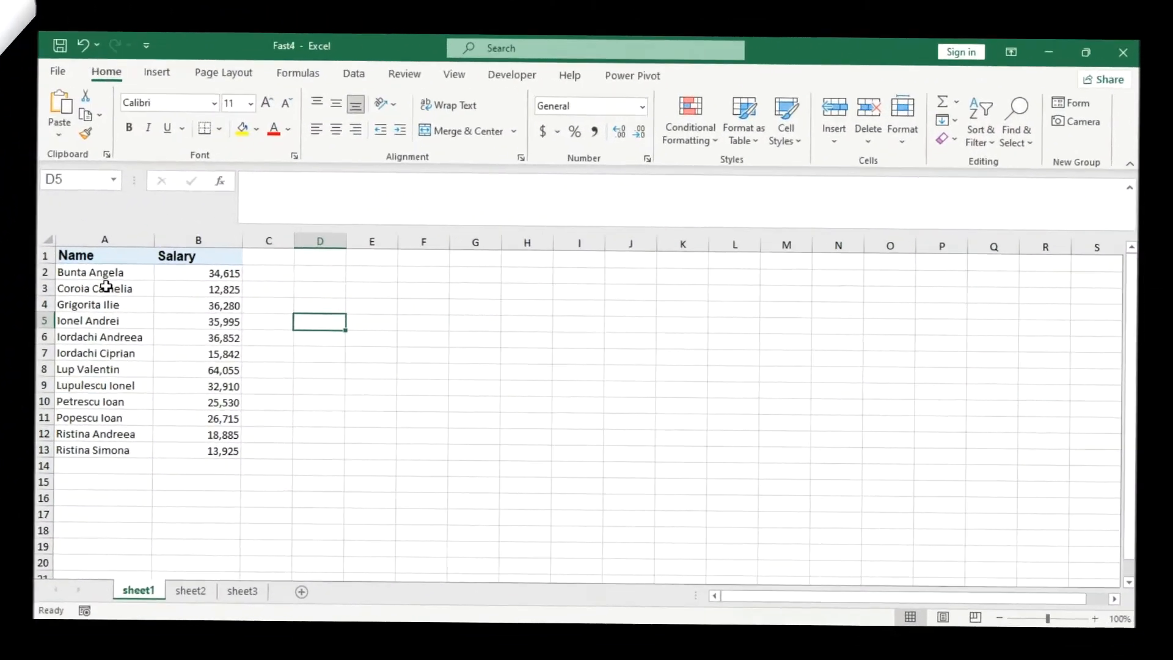
{"action": "left_click", "coordinate": [110, 291]}
{"action": "left_click", "coordinate": [201, 307]}
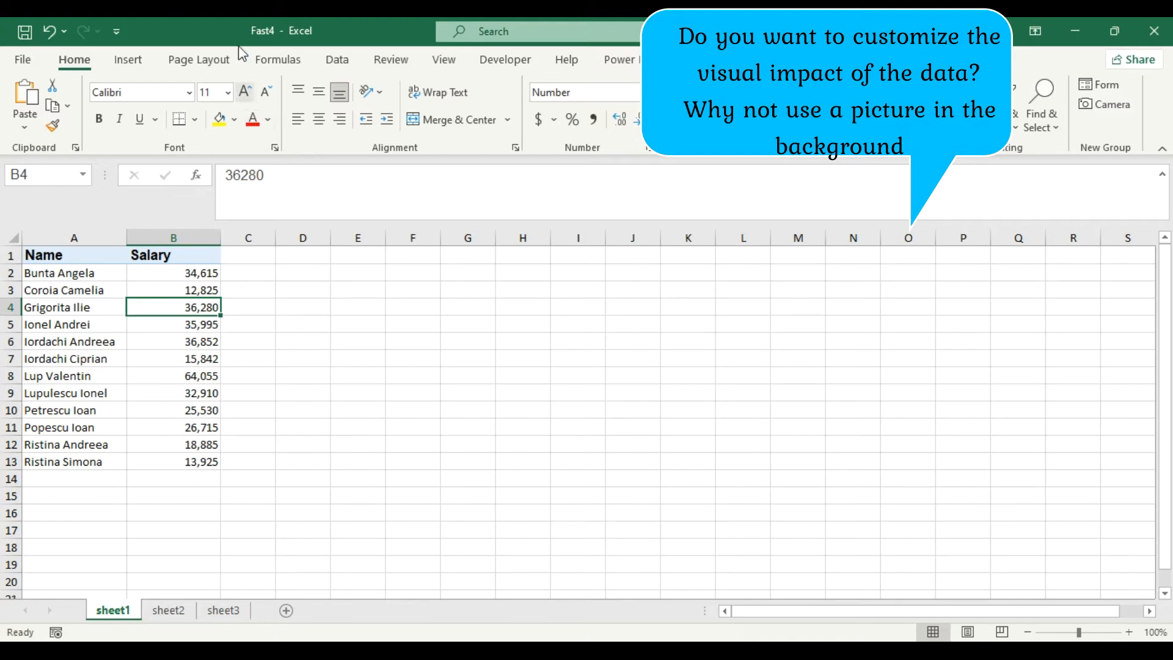
{"action": "left_click", "coordinate": [336, 59]}
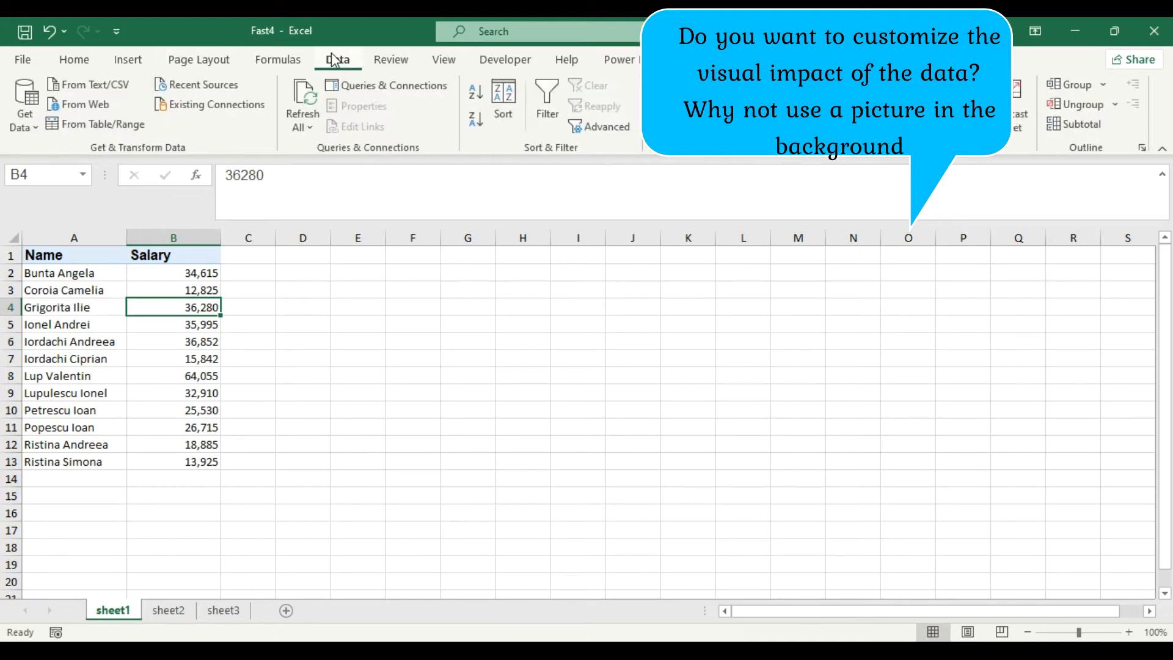
{"action": "left_click", "coordinate": [281, 59]}
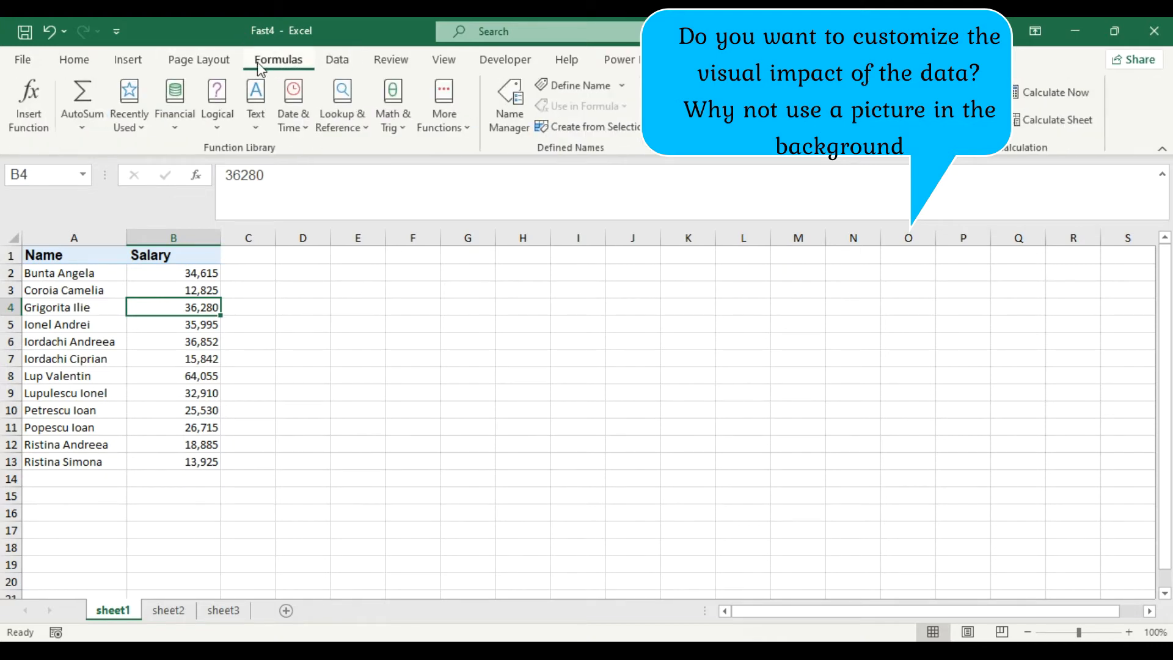
- Set the picture file FA from the Desktop as the background of sheet1
{"action": "left_click", "coordinate": [201, 59]}
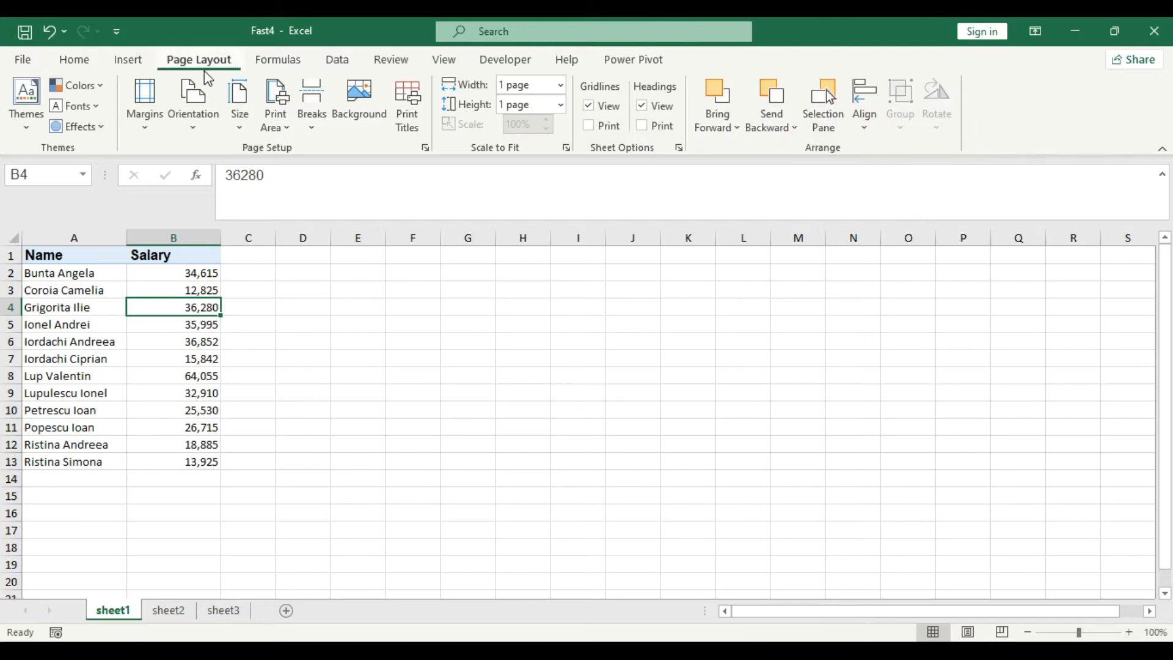
{"action": "left_click", "coordinate": [370, 106]}
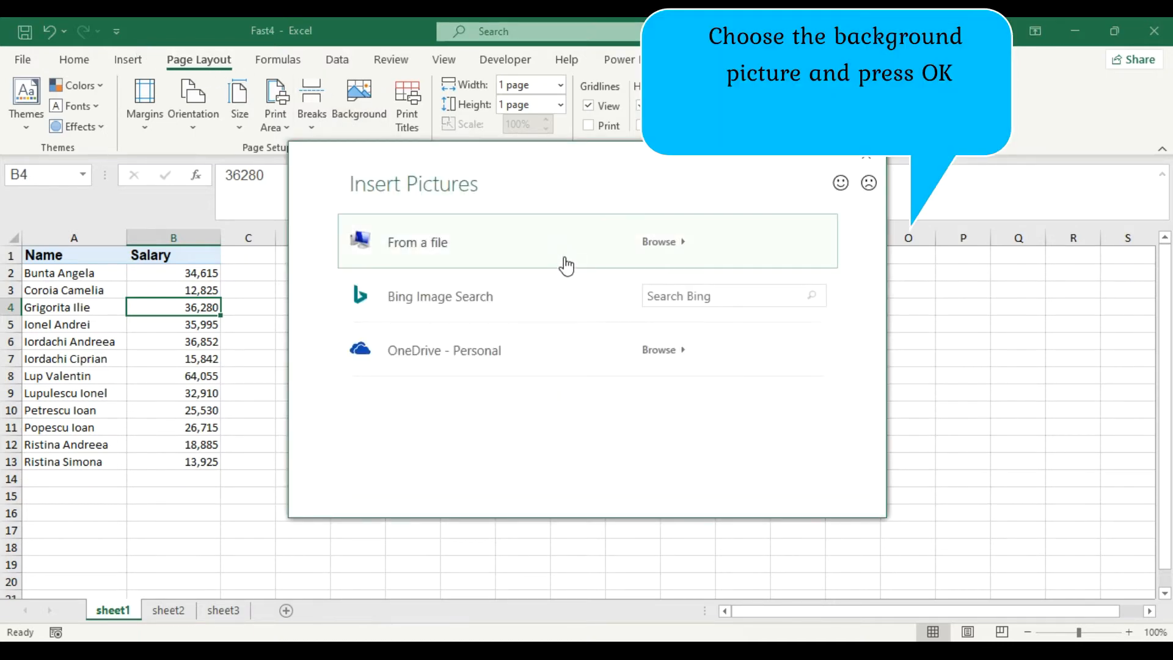
{"action": "left_click", "coordinate": [565, 247]}
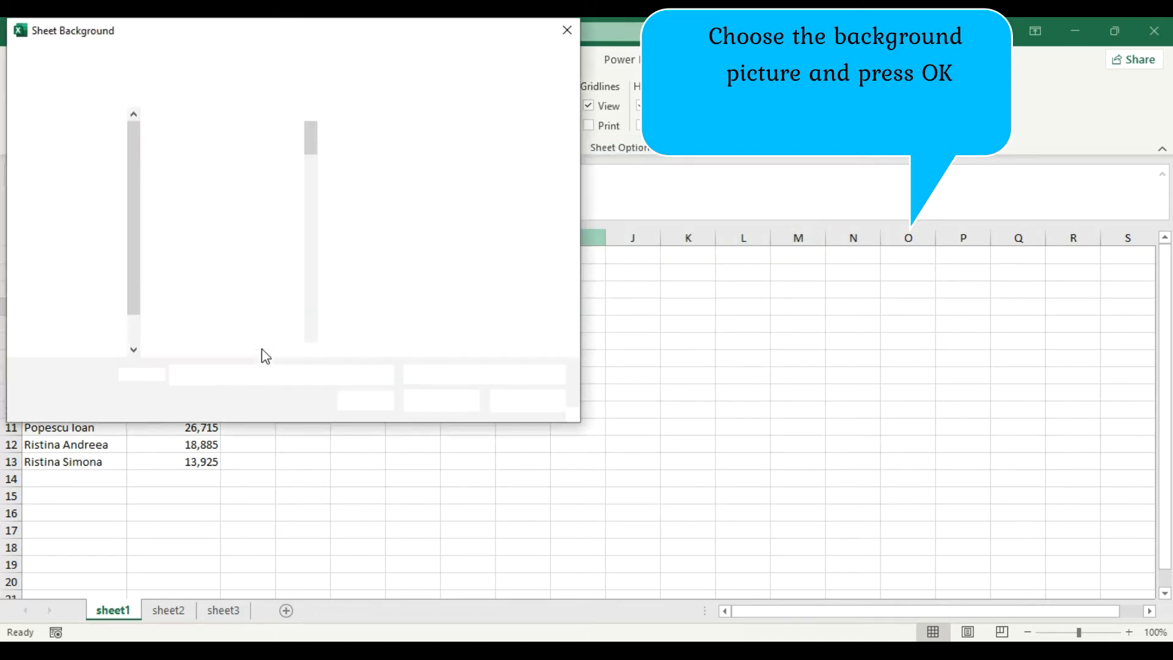
{"action": "left_click", "coordinate": [86, 194]}
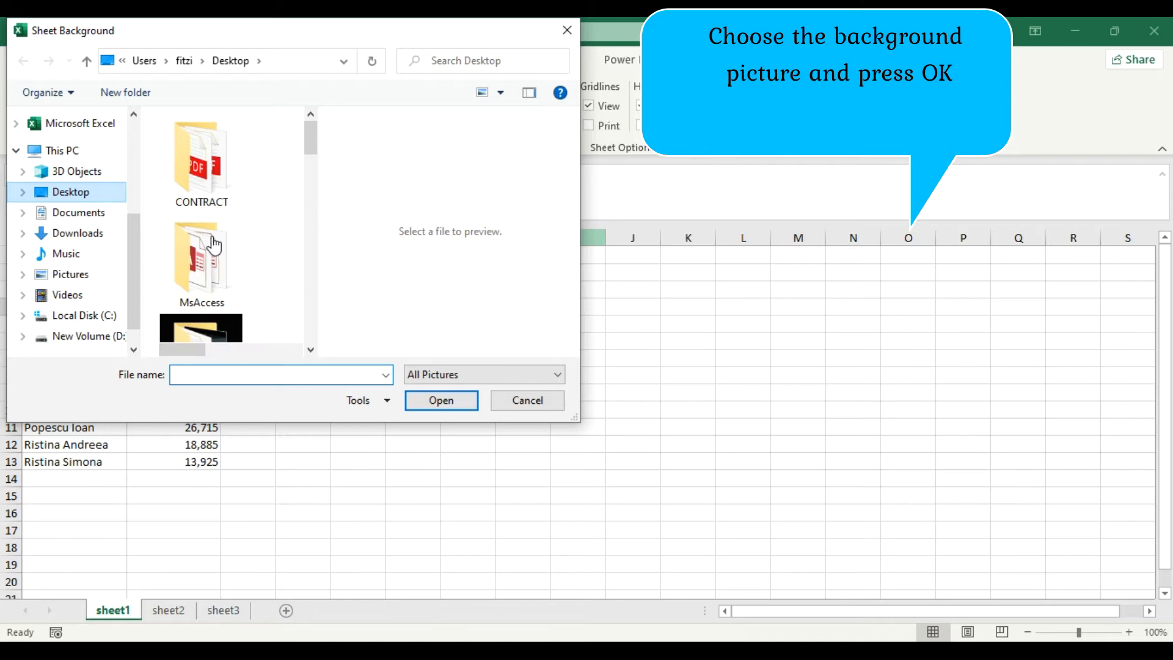
{"action": "scroll", "coordinate": [249, 275], "scroll_direction": "down", "scroll_amount": 1}
{"action": "left_click", "coordinate": [221, 315]}
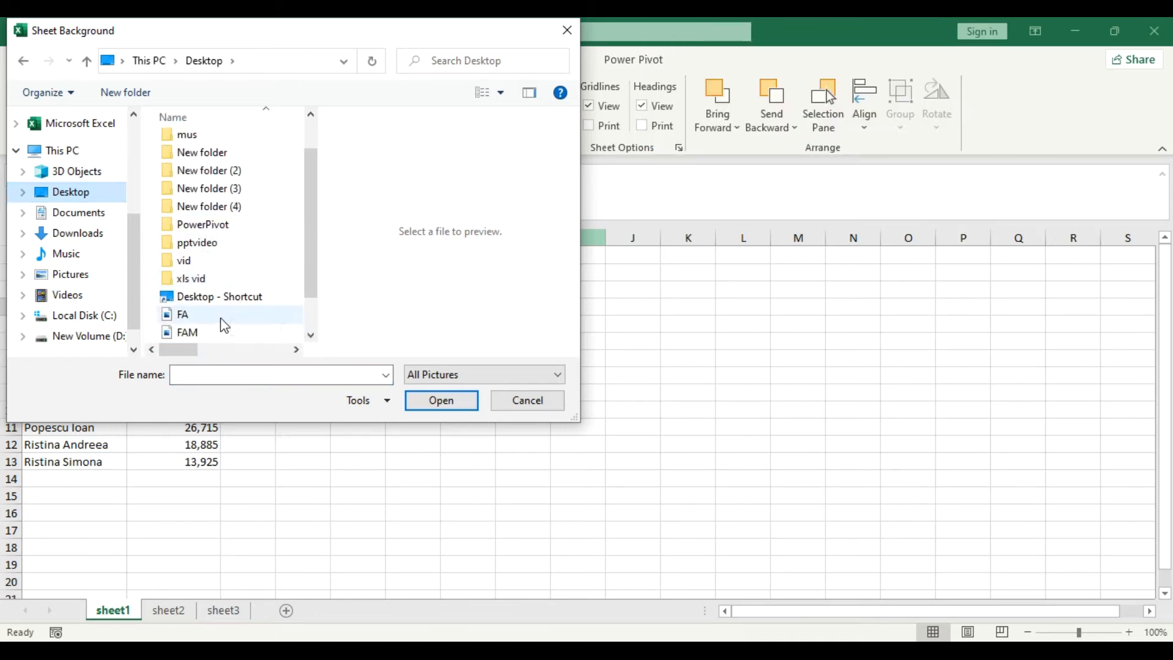
{"action": "left_click", "coordinate": [442, 401]}
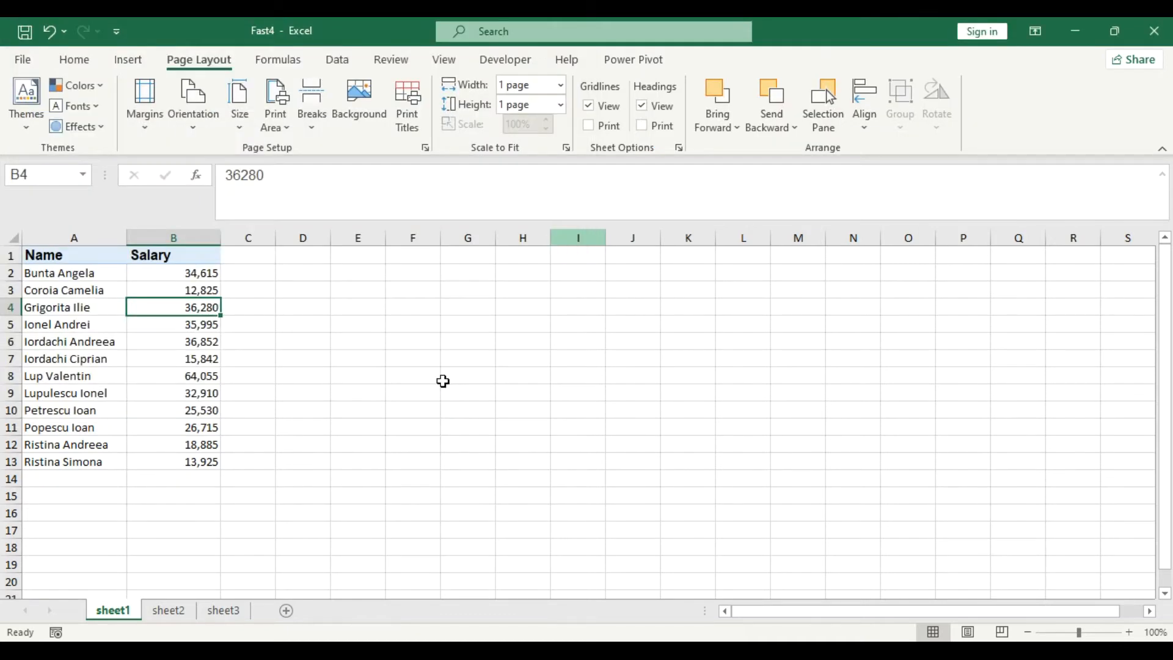
{"action": "scroll", "coordinate": [441, 368], "scroll_direction": "down", "scroll_amount": 5}
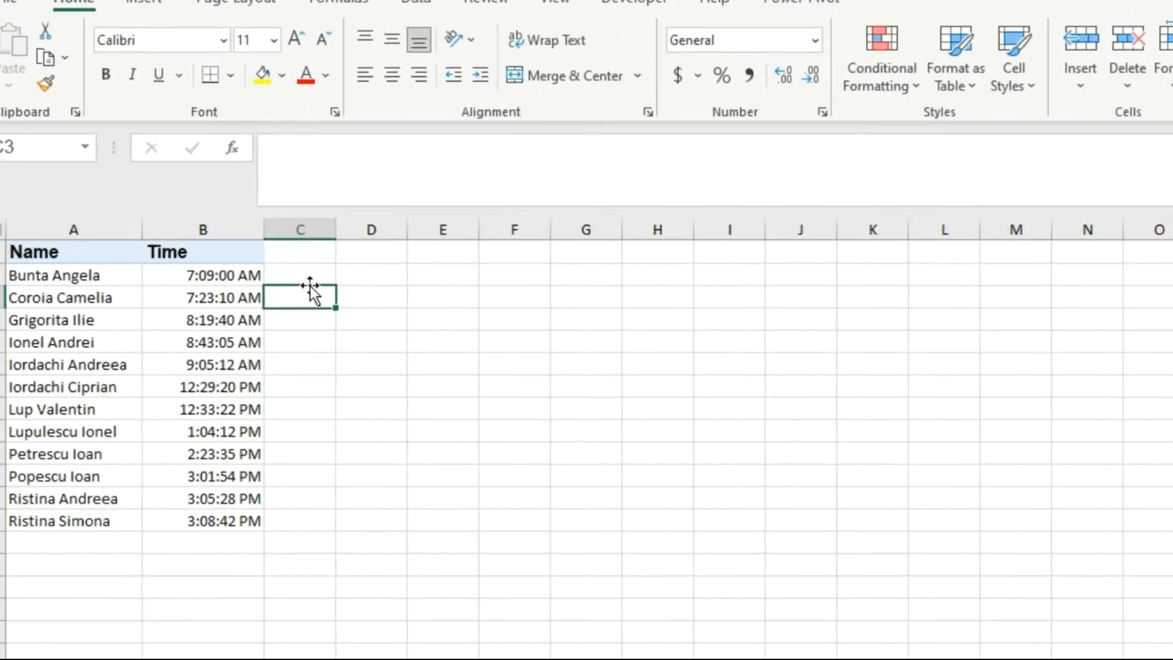
{"action": "left_click", "coordinate": [310, 277]}
{"action": "left_click", "coordinate": [115, 299]}
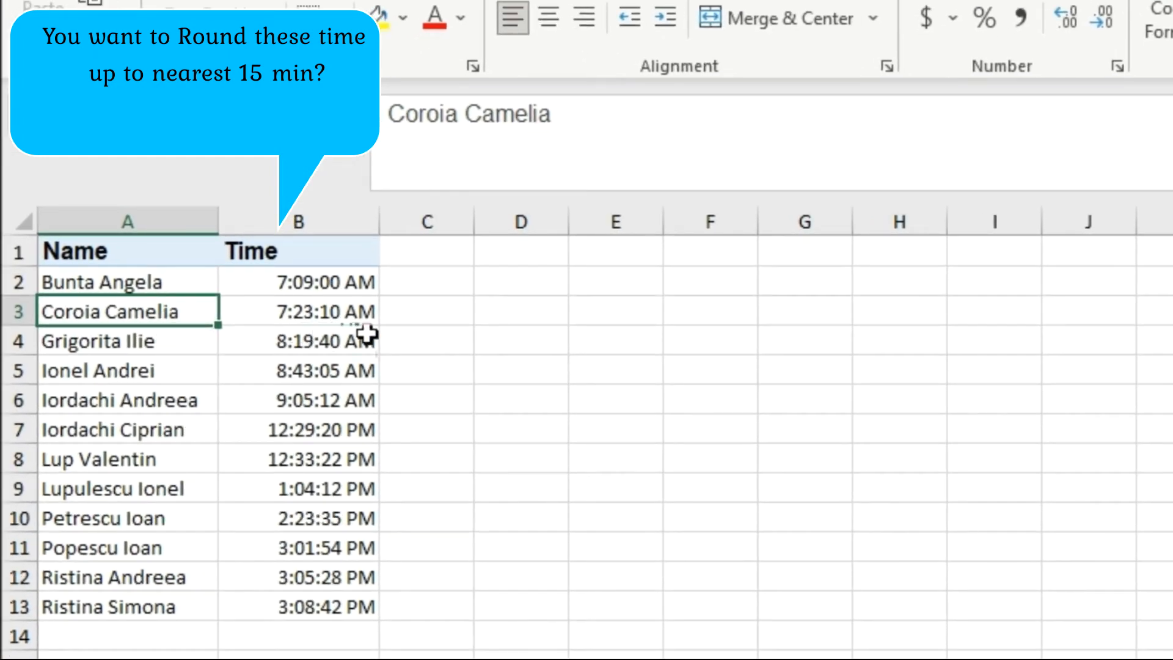
{"action": "left_click", "coordinate": [366, 333]}
{"action": "left_click", "coordinate": [442, 330]}
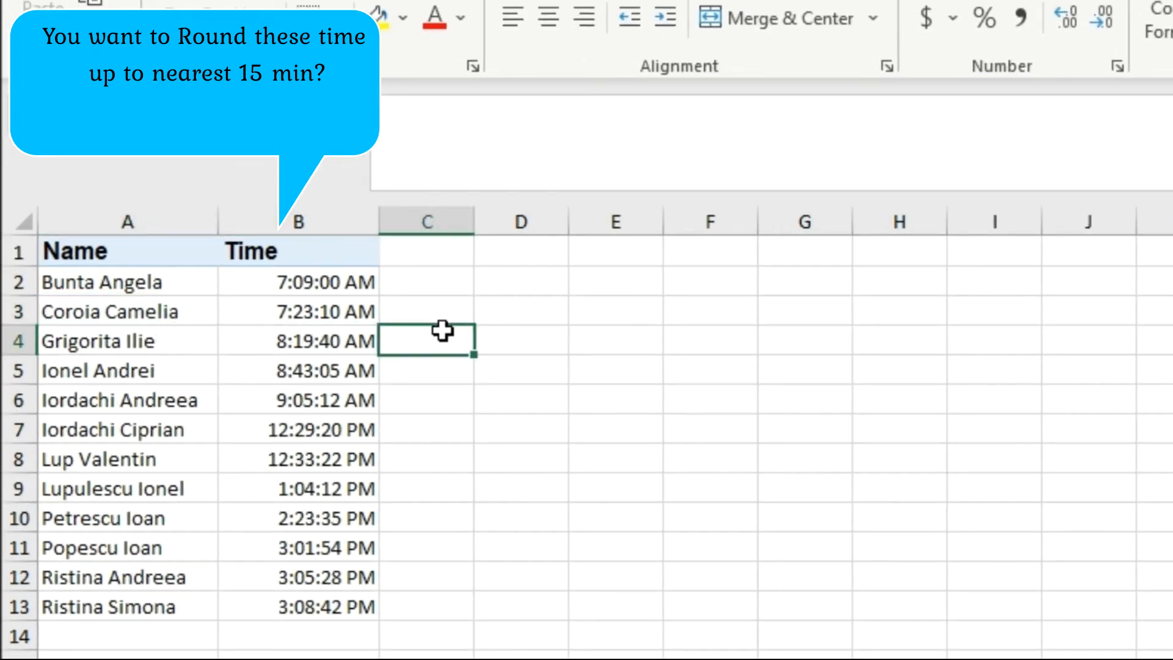
- Enter the formula =CEILING(B2,"0:15") in C2 to round the first time up to the next 15 minutes
{"action": "left_click", "coordinate": [447, 292]}
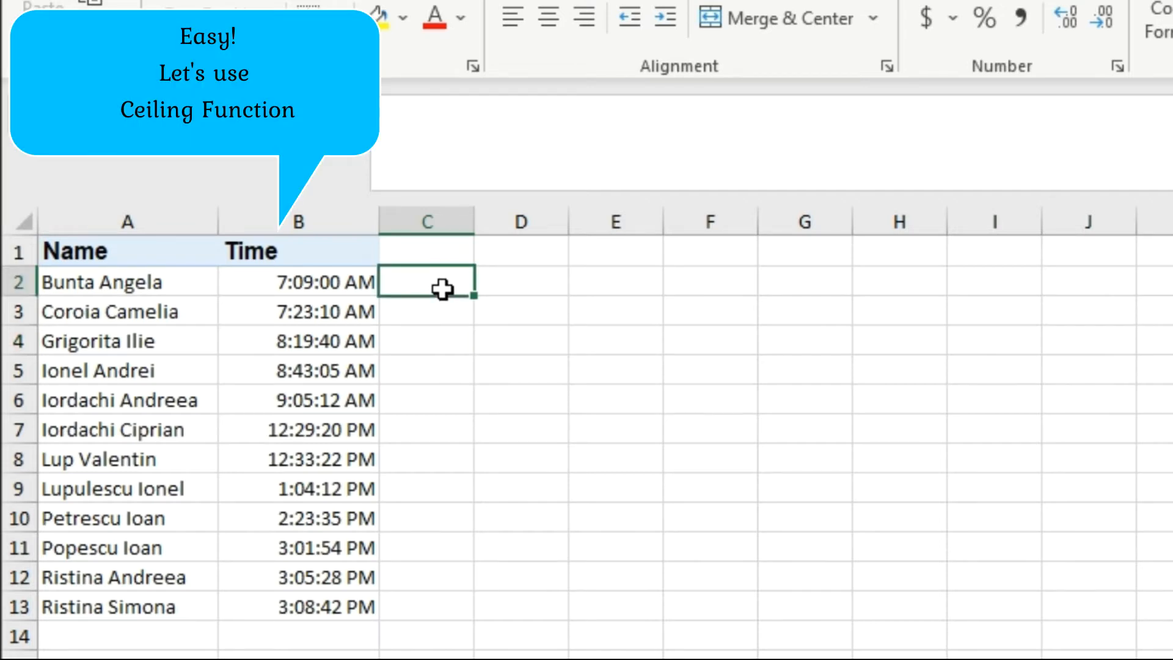
{"action": "type", "text": "=cei"}
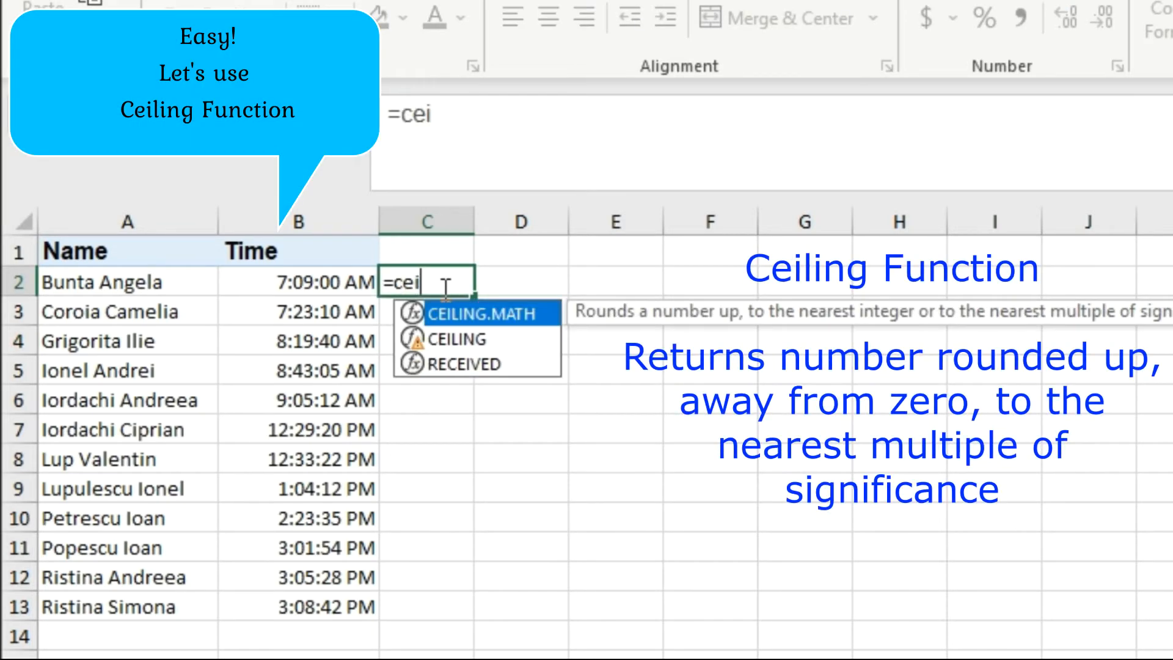
{"action": "double_click", "coordinate": [464, 339]}
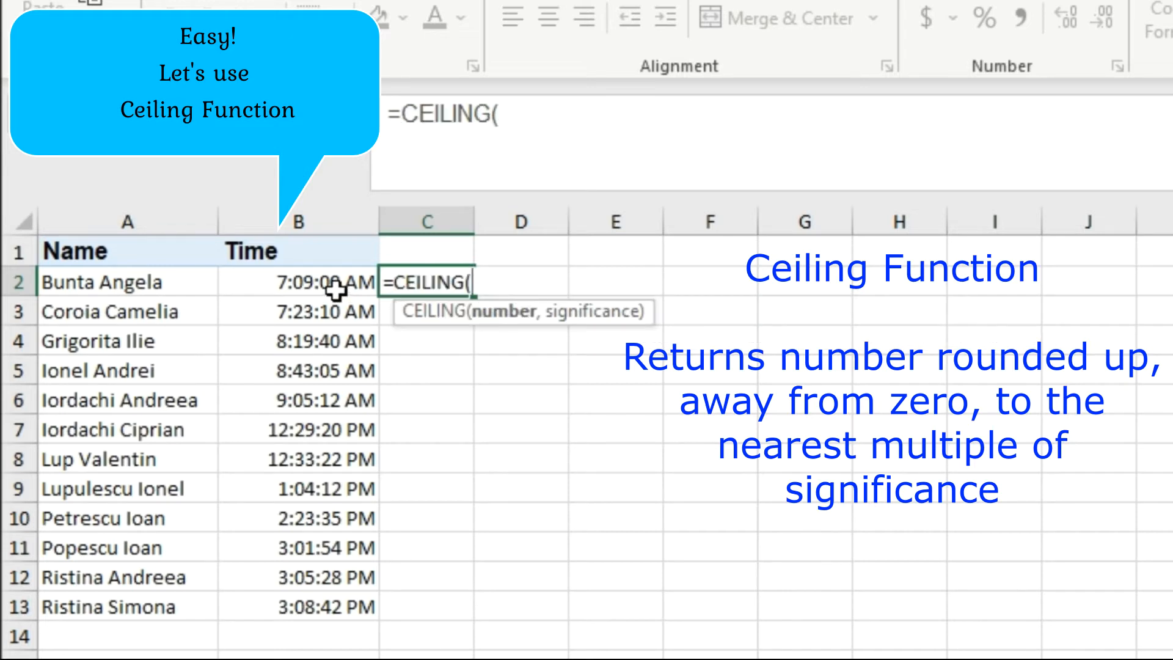
{"action": "left_click", "coordinate": [357, 286]}
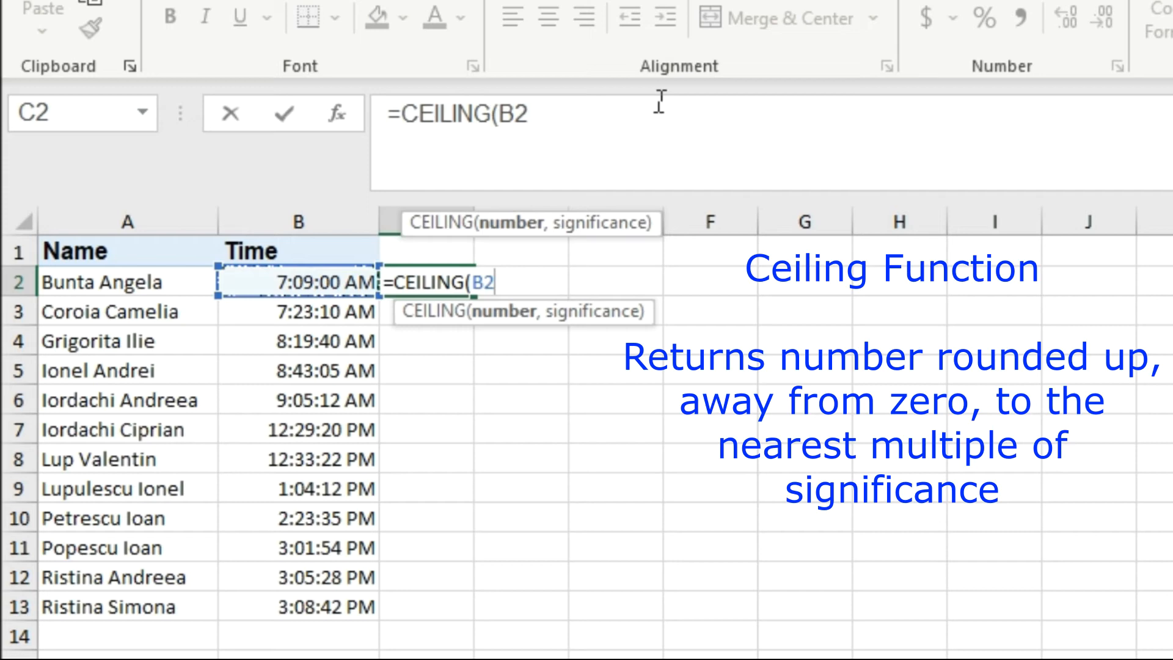
{"action": "type", "text": ","}
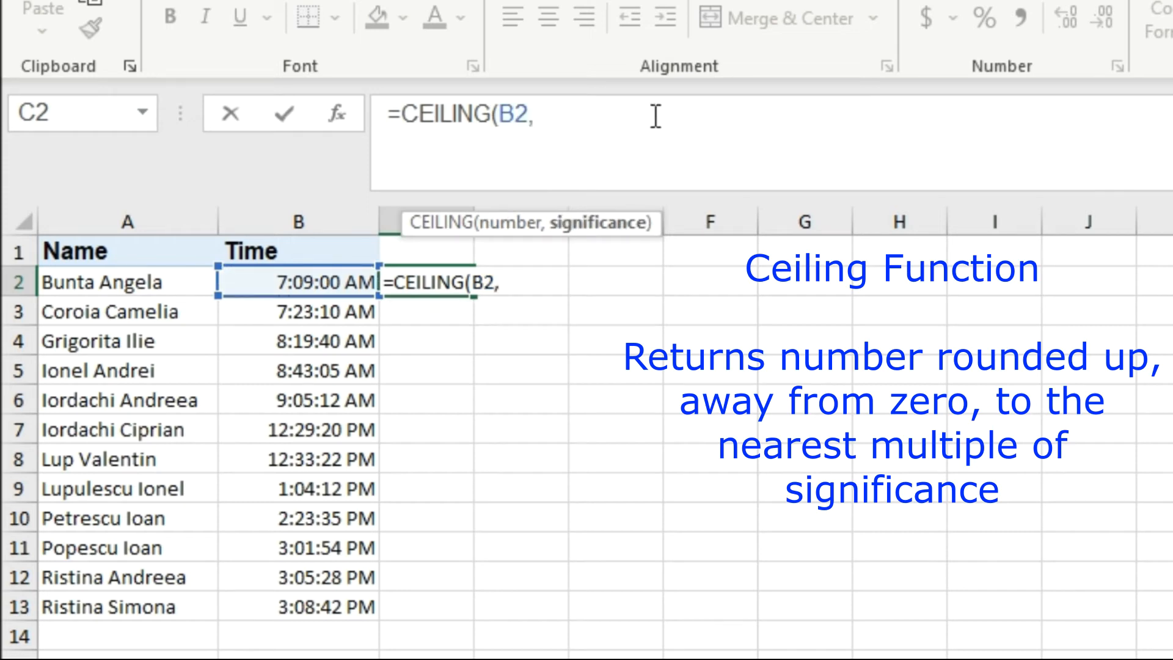
{"action": "type", "text": "\"0:15\""}
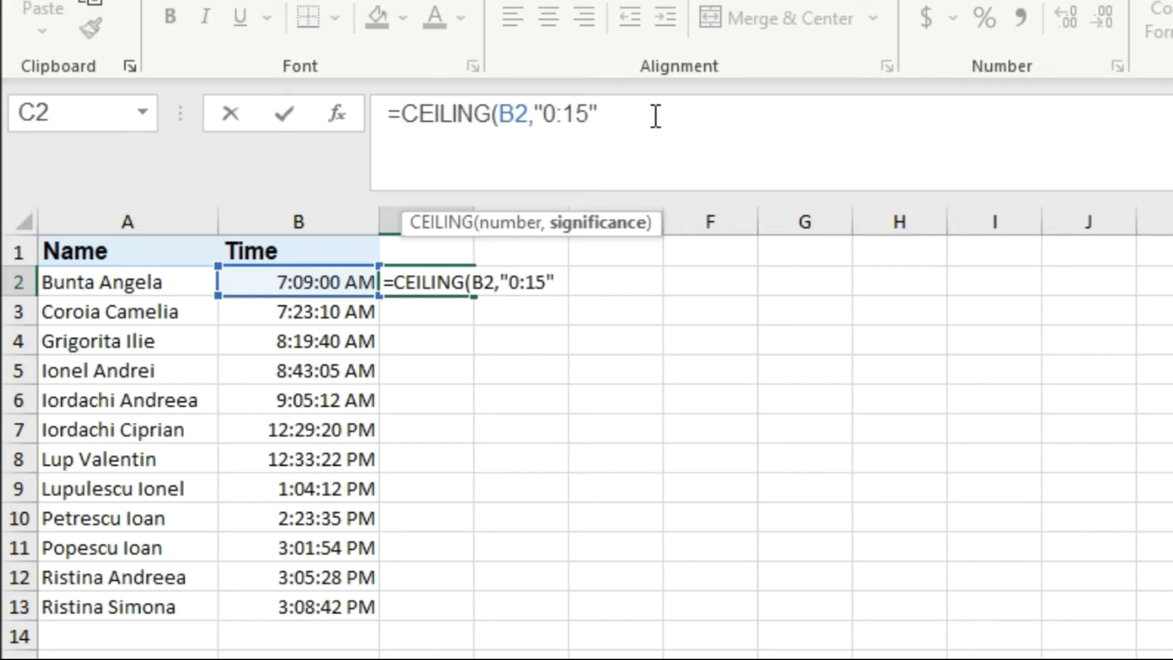
{"action": "type", "text": ")"}
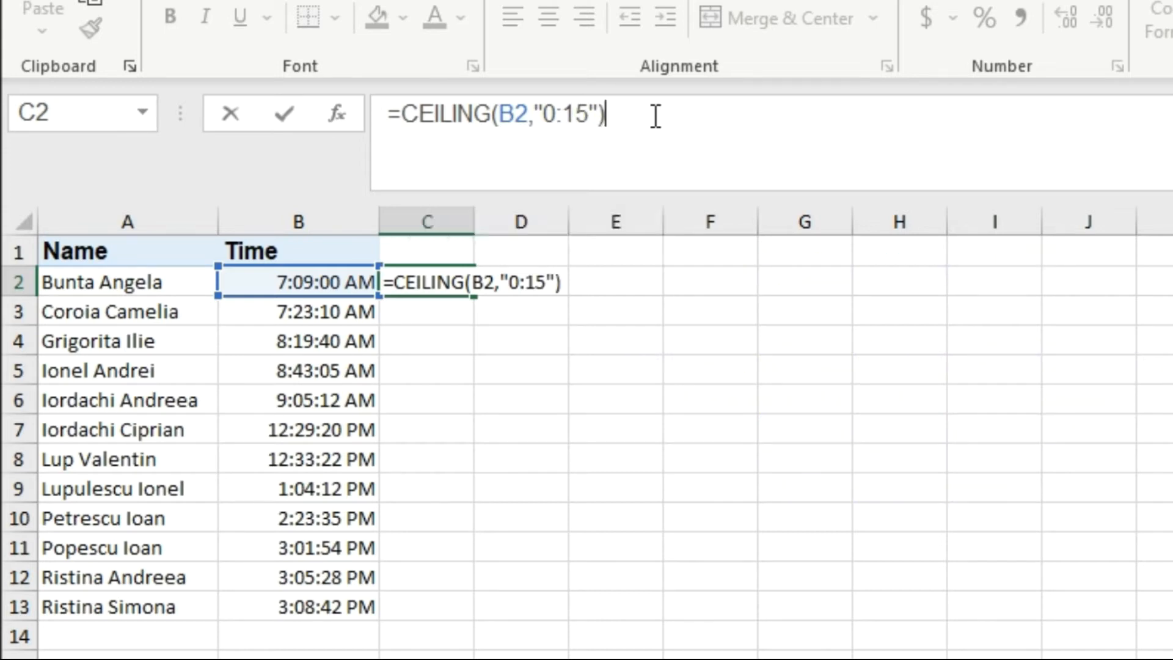
{"action": "key", "text": "Return"}
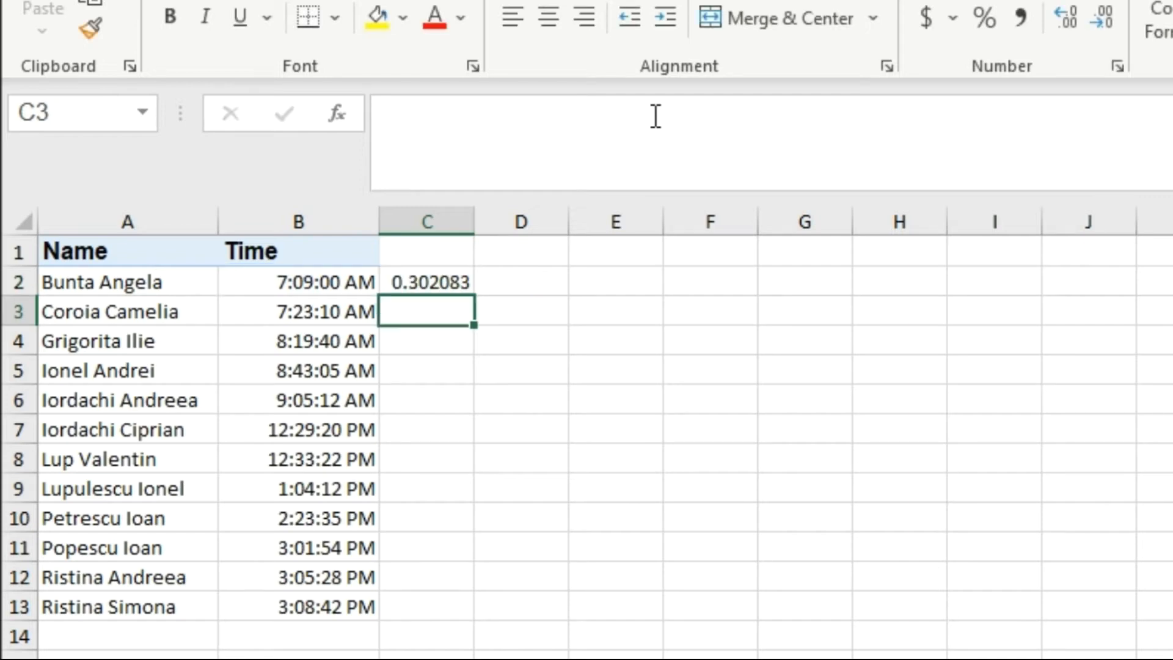
- Fill the formula in C2 down through C13 and format the results in C2:C13 as Time
{"action": "key", "text": "Up"}
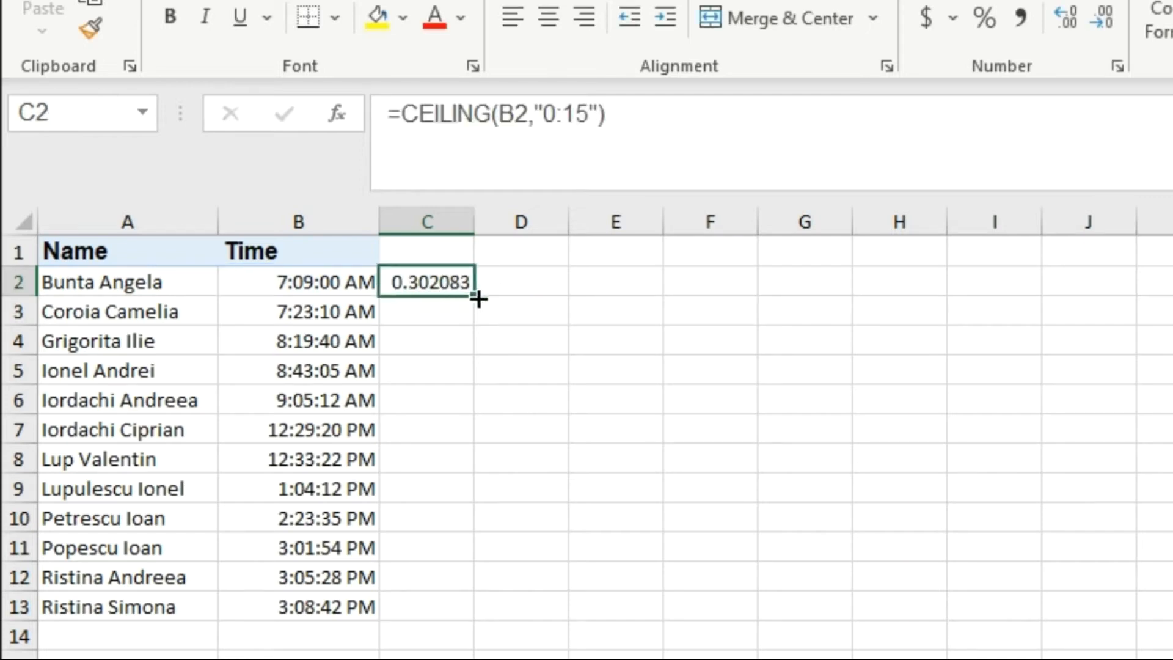
{"action": "double_click", "coordinate": [479, 297]}
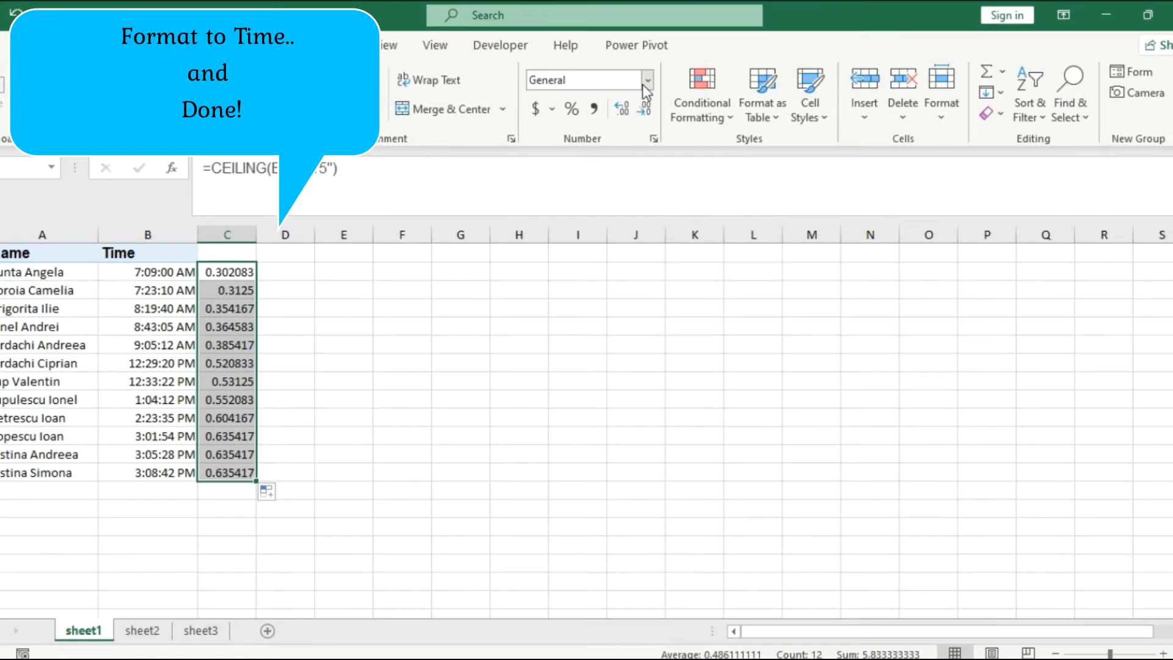
{"action": "left_click", "coordinate": [817, 40]}
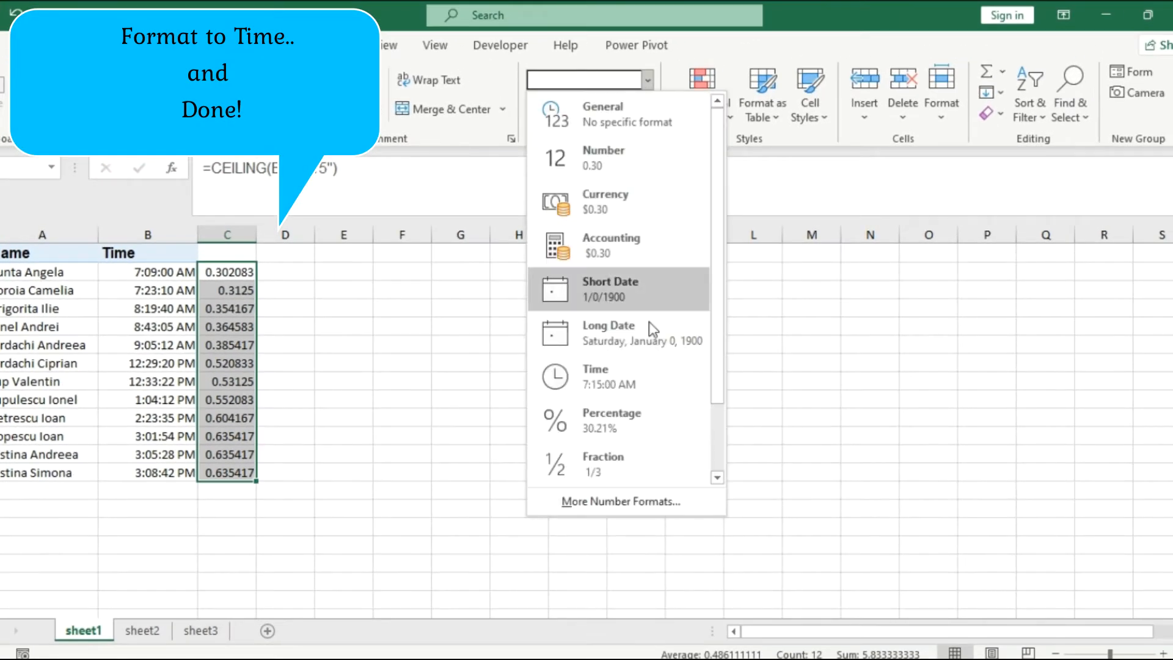
{"action": "left_click", "coordinate": [633, 375]}
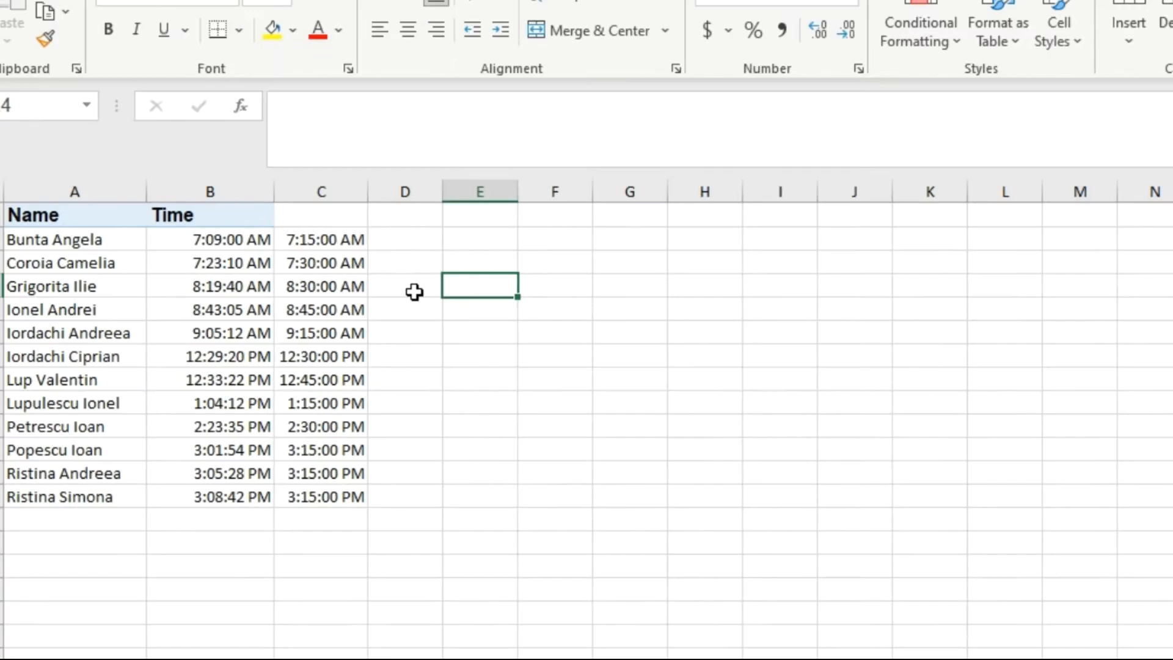
{"action": "left_click", "coordinate": [354, 291]}
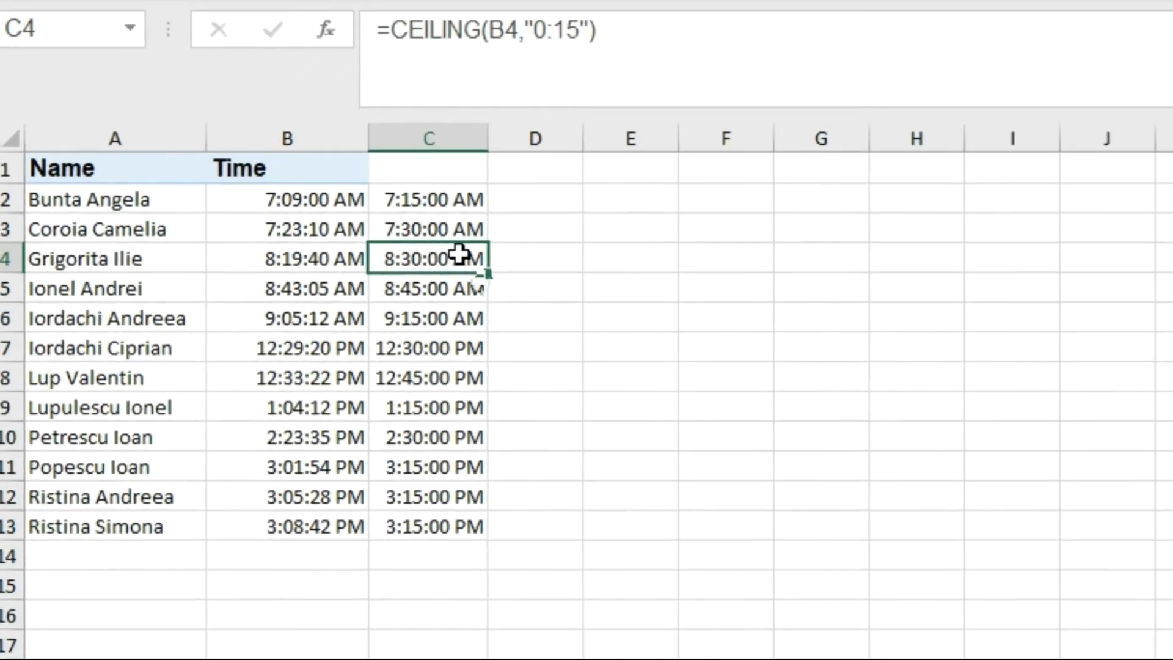
{"action": "left_click", "coordinate": [354, 314]}
{"action": "left_click", "coordinate": [602, 301]}
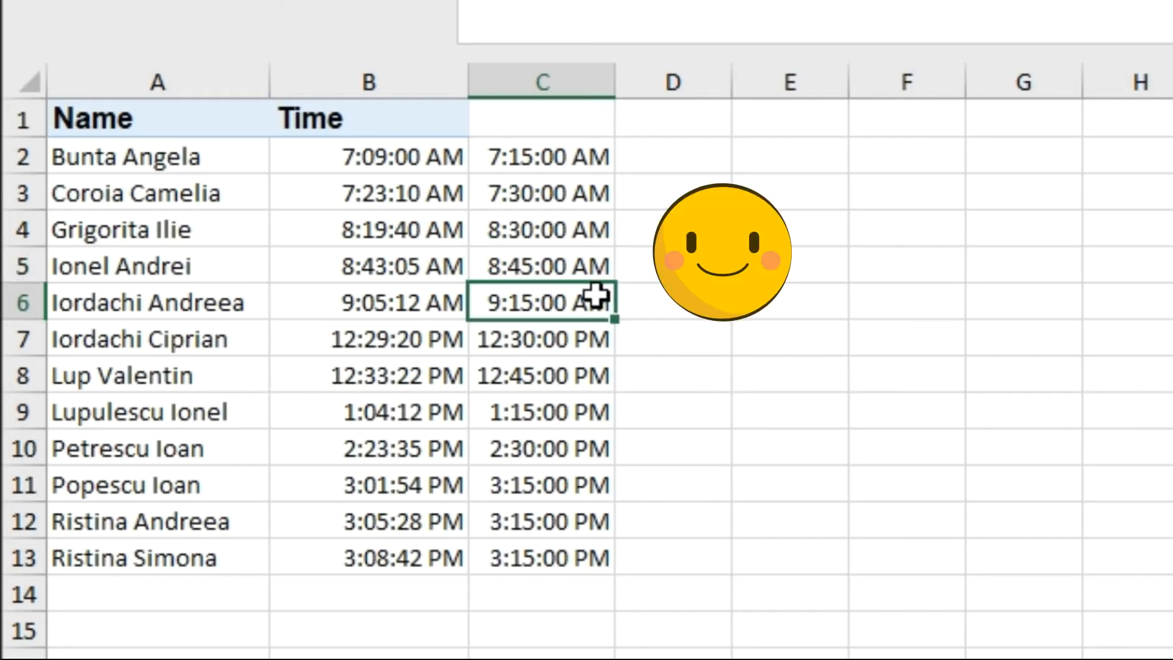
{"action": "left_click", "coordinate": [596, 338]}
{"action": "left_click", "coordinate": [595, 374]}
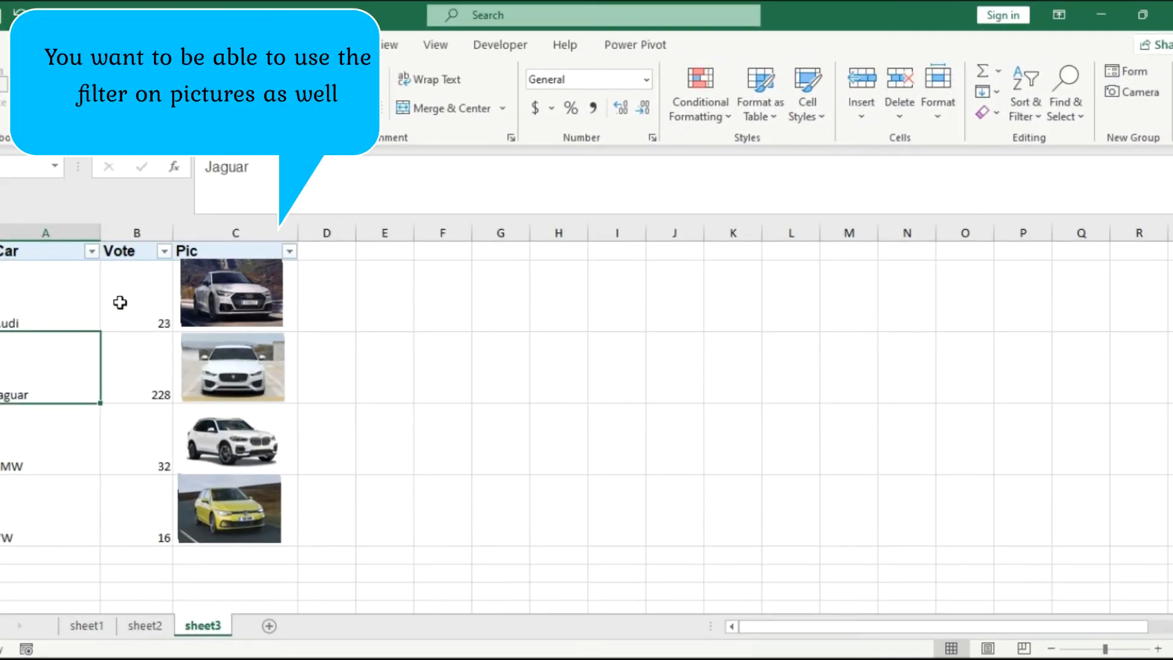
- Filter the Car column on sheet3 to show only the BMW row
{"action": "left_click", "coordinate": [120, 302]}
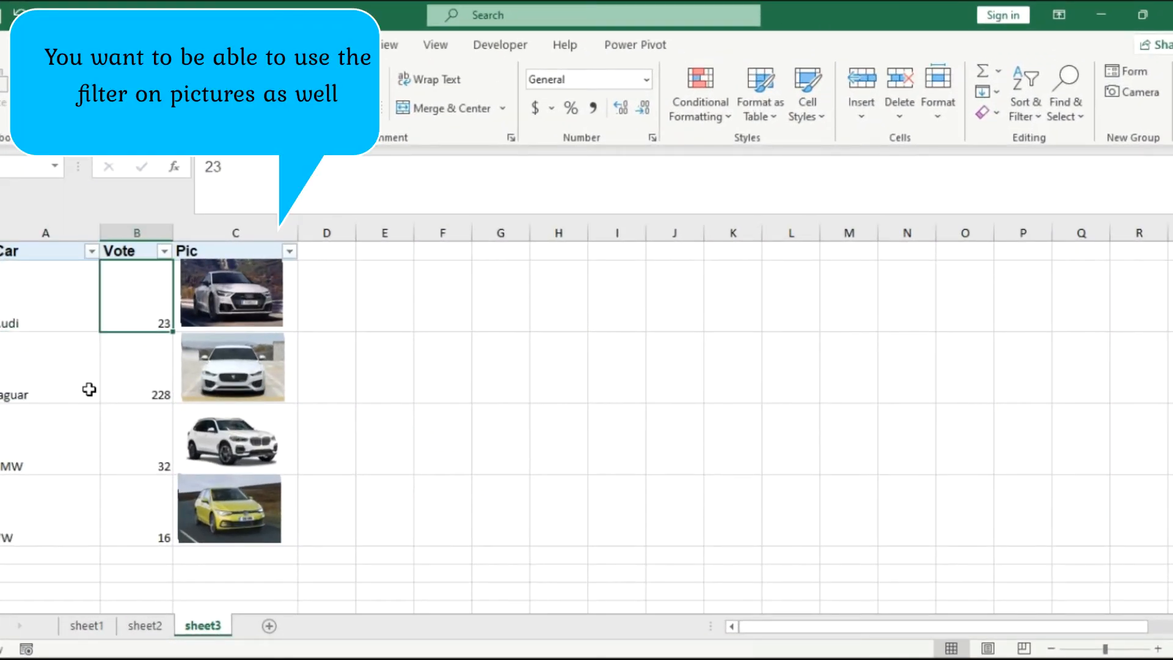
{"action": "left_click", "coordinate": [92, 251]}
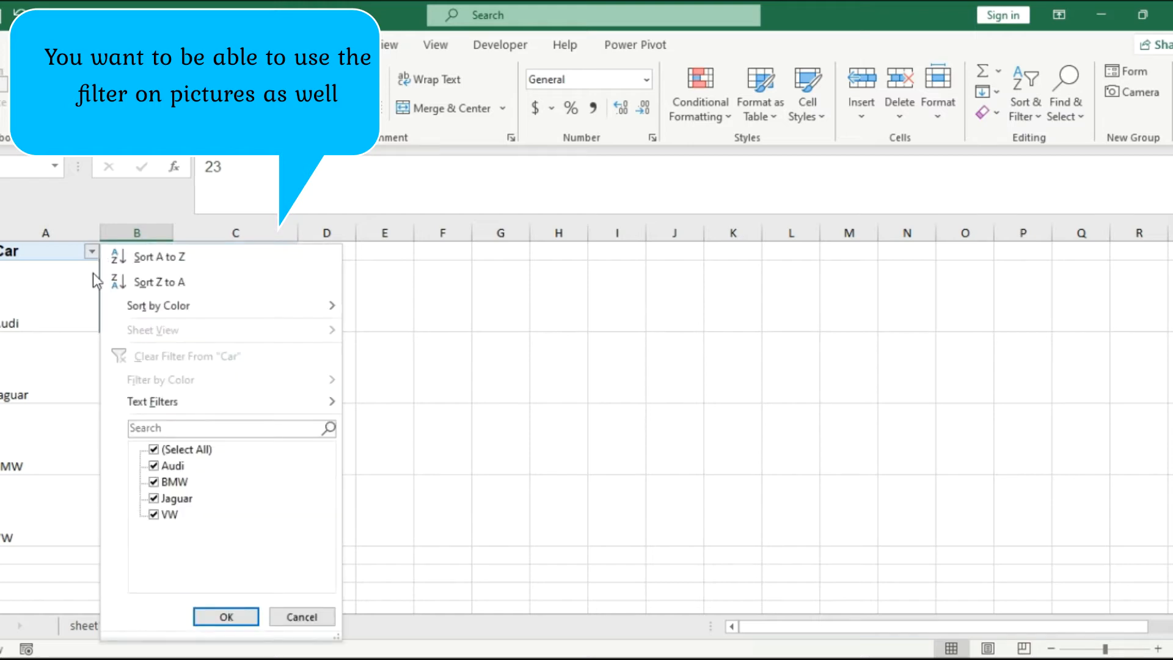
{"action": "left_click", "coordinate": [166, 454]}
{"action": "left_click", "coordinate": [163, 485]}
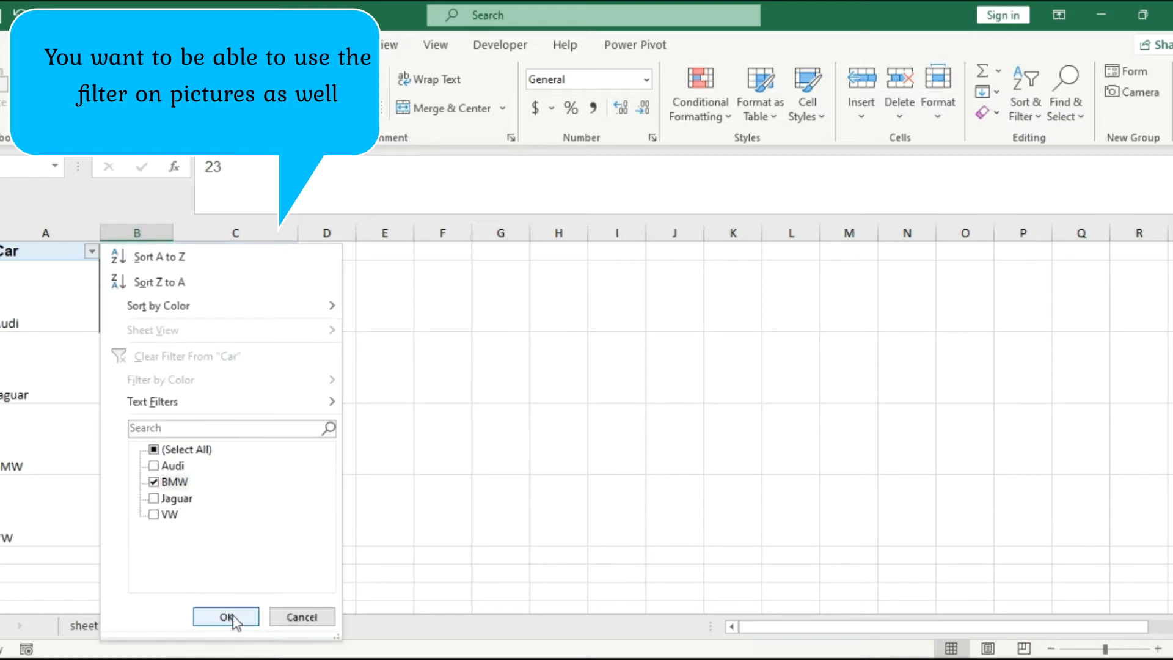
{"action": "left_click", "coordinate": [226, 617]}
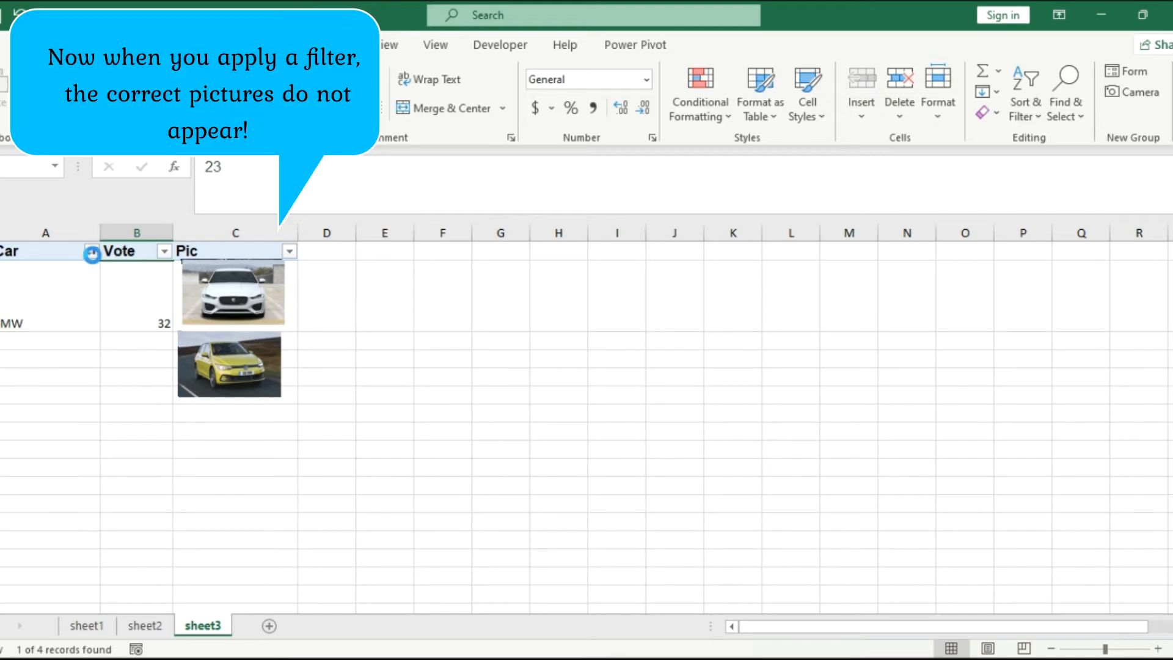
- Change the Car column filter to show only the Jaguar row
{"action": "left_click", "coordinate": [92, 251]}
{"action": "left_click", "coordinate": [154, 450]}
{"action": "left_click", "coordinate": [171, 499]}
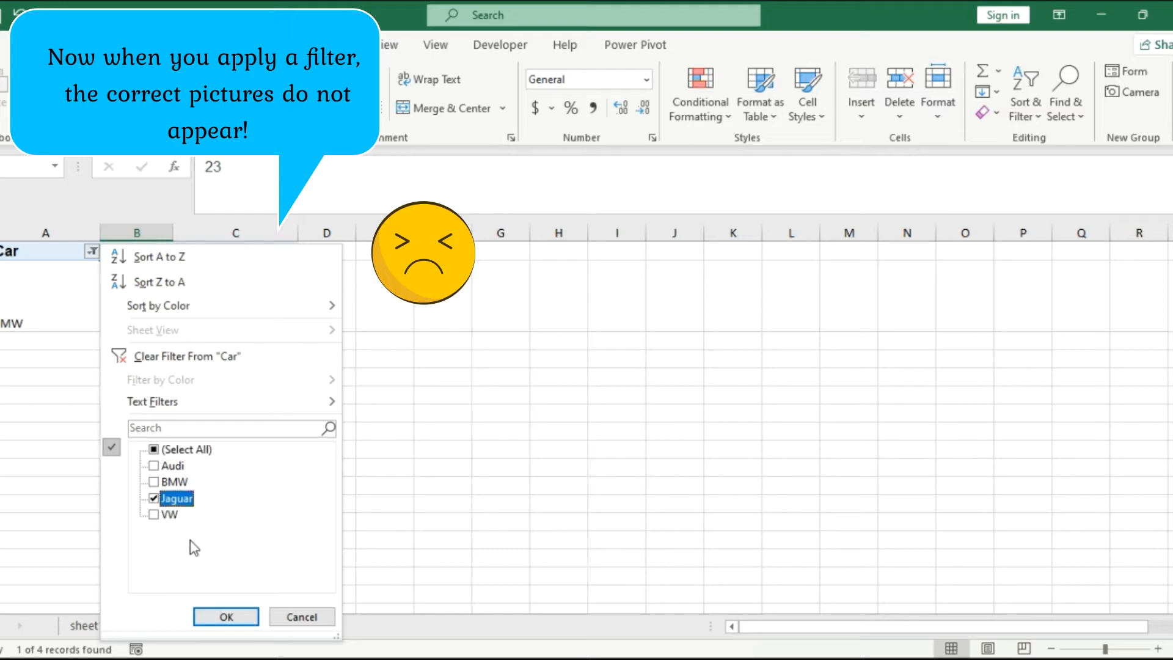
{"action": "left_click", "coordinate": [226, 616]}
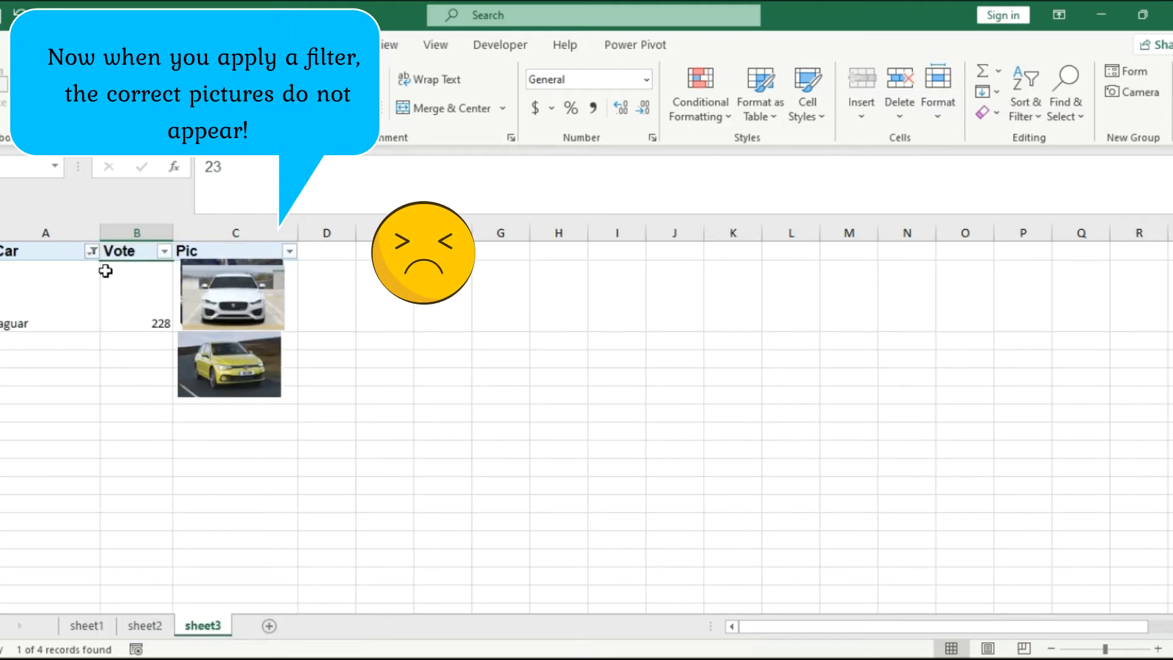
- Restore all rows of the car table by selecting every value in the Car filter
{"action": "left_click", "coordinate": [92, 251]}
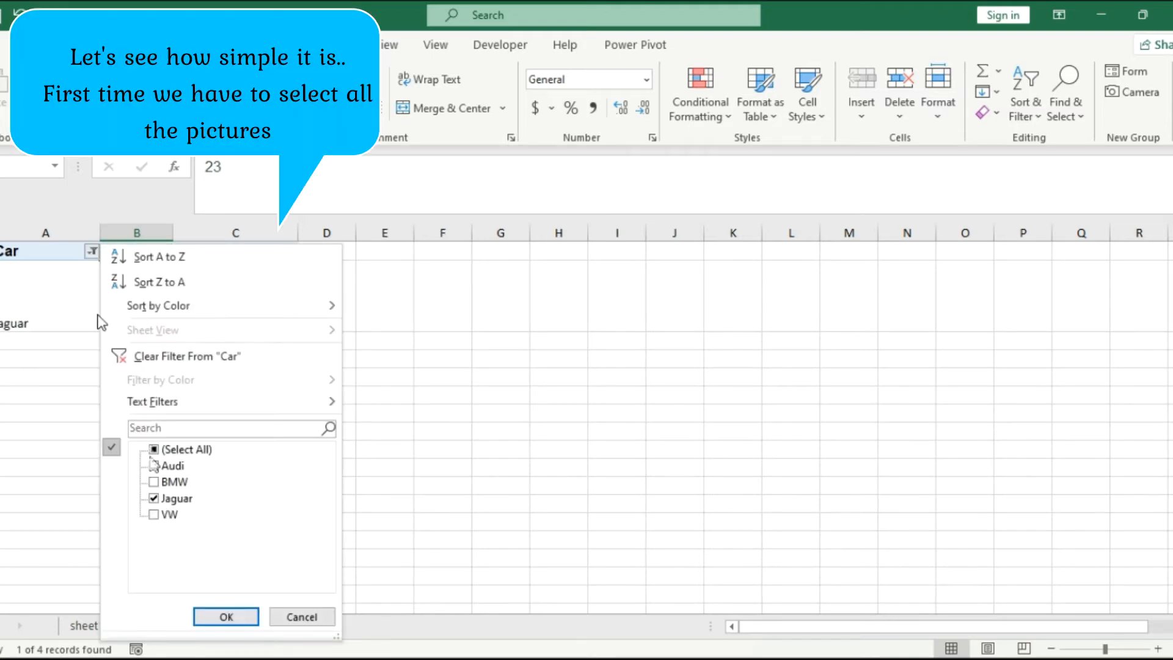
{"action": "left_click", "coordinate": [154, 450]}
{"action": "left_click", "coordinate": [248, 613]}
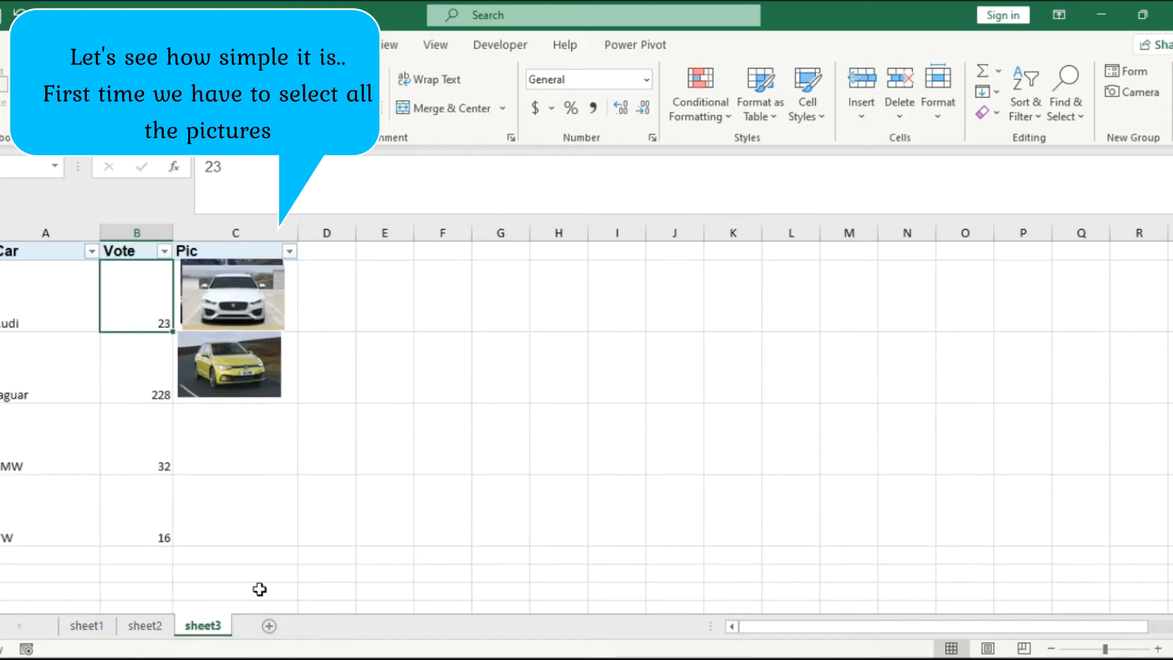
- Set all four car pictures in the Pic column to move and size with cells
{"action": "left_click", "coordinate": [396, 418]}
{"action": "left_click", "coordinate": [262, 301]}
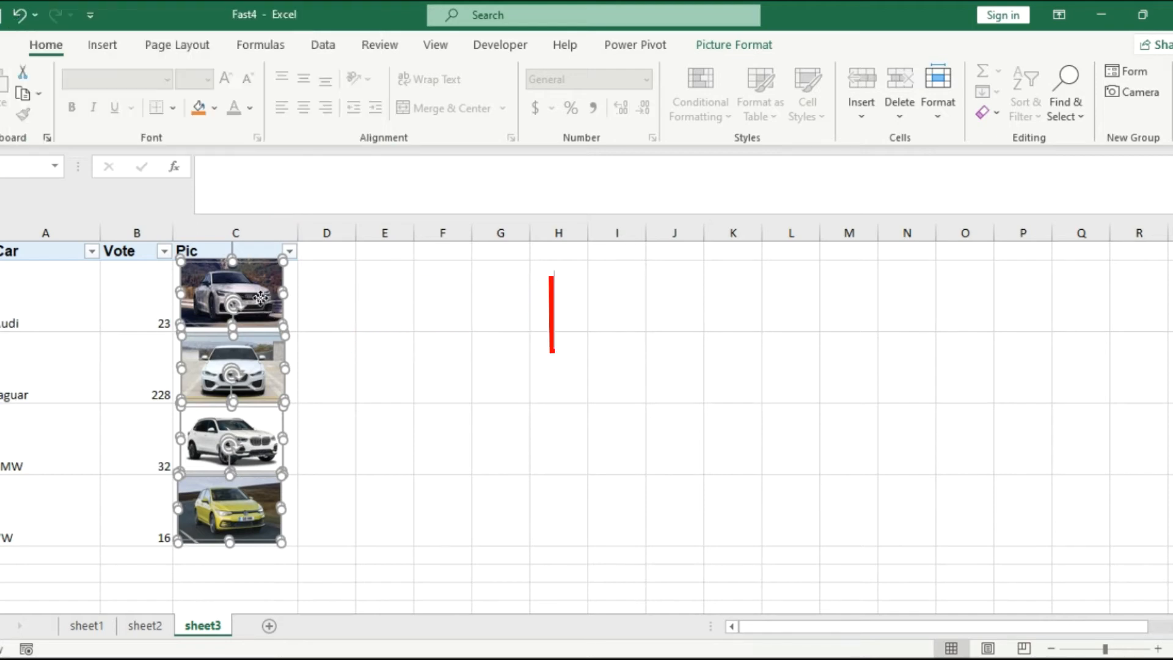
{"action": "right_click", "coordinate": [261, 299]}
{"action": "left_click", "coordinate": [343, 632]}
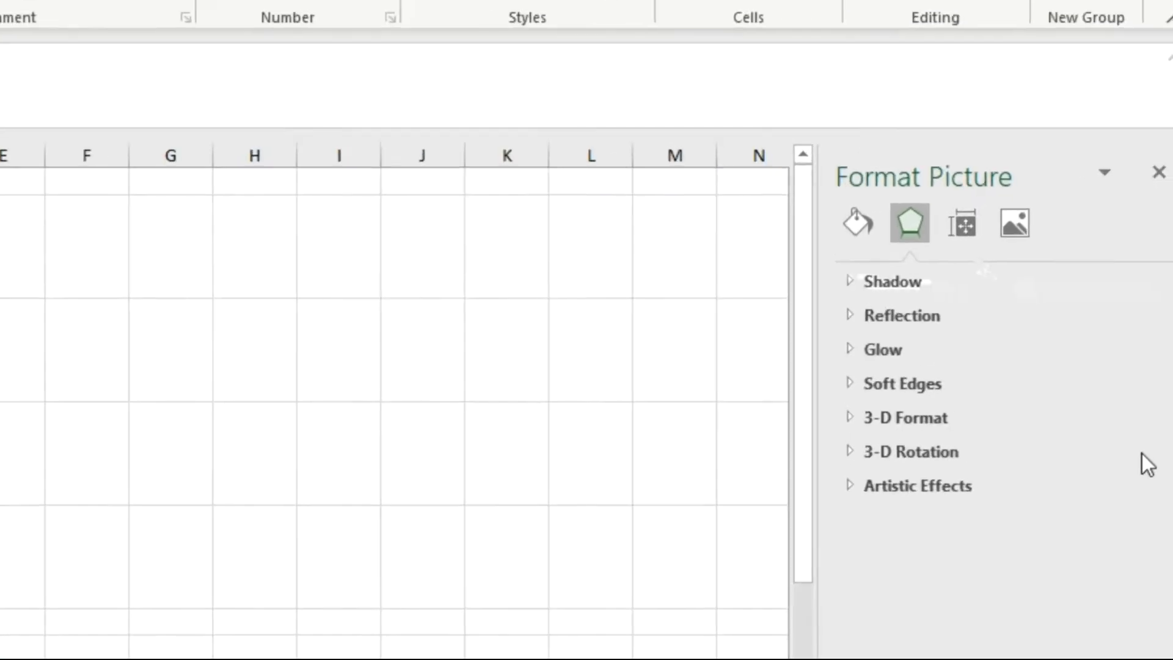
{"action": "left_click", "coordinate": [875, 180]}
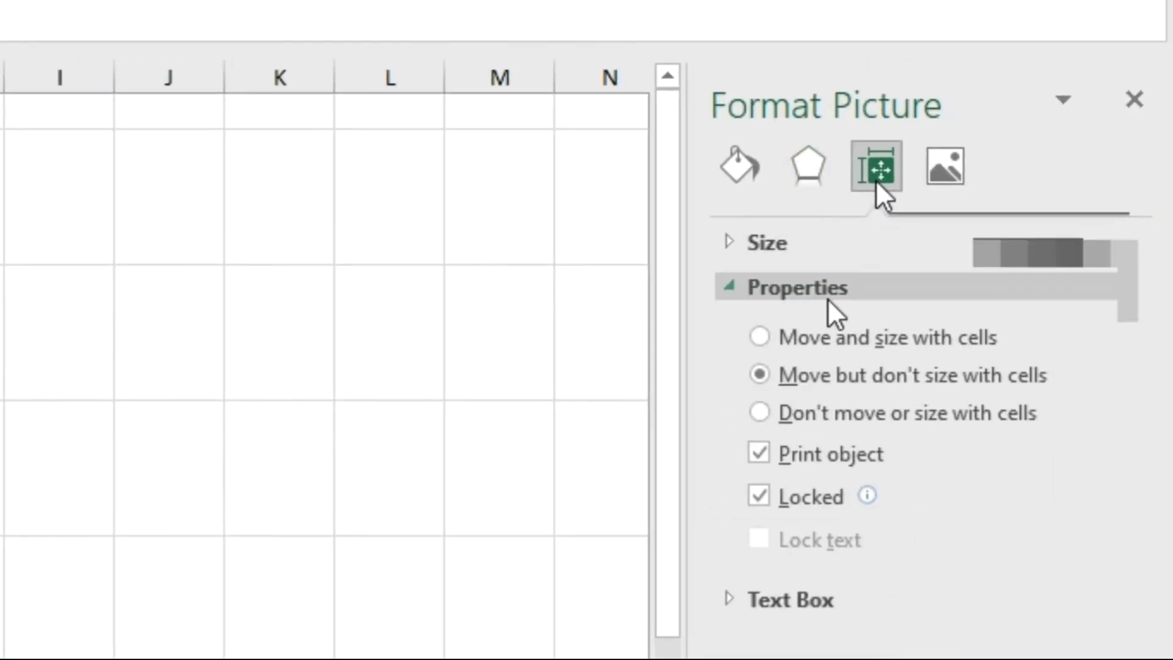
{"action": "left_click", "coordinate": [845, 339]}
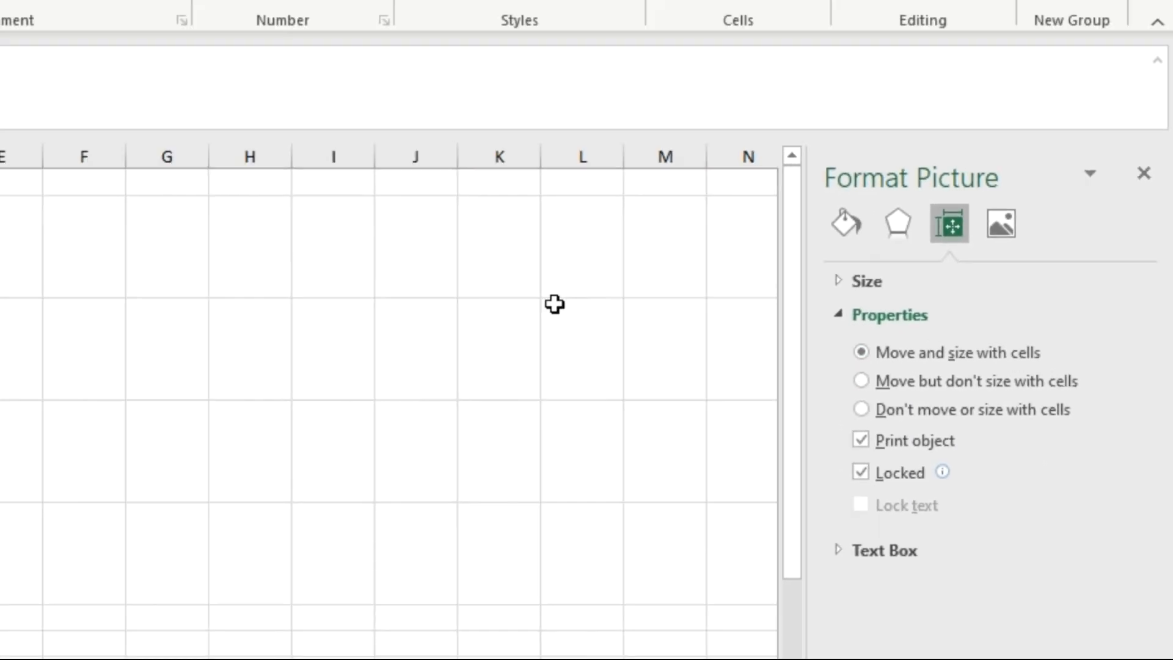
{"action": "left_click", "coordinate": [506, 343]}
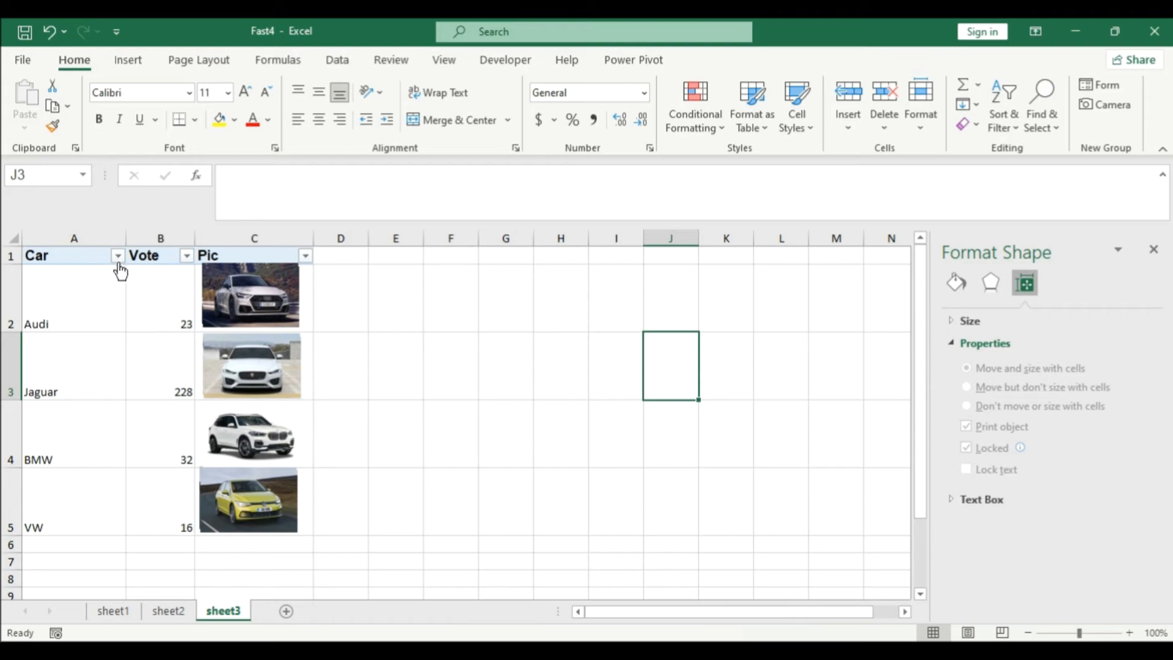
- Test the pictures by filtering the Car column to BMW and switching the filter to Jaguar
{"action": "left_click", "coordinate": [118, 256]}
{"action": "left_click", "coordinate": [184, 445]}
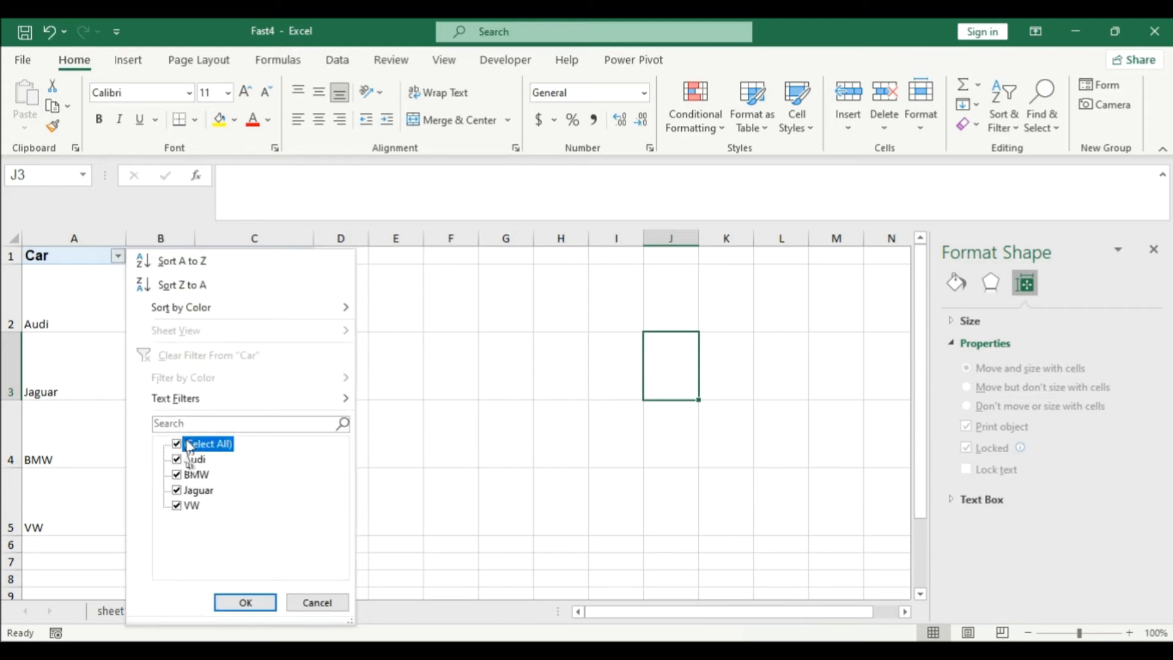
{"action": "left_click", "coordinate": [177, 475]}
{"action": "left_click", "coordinate": [245, 602]}
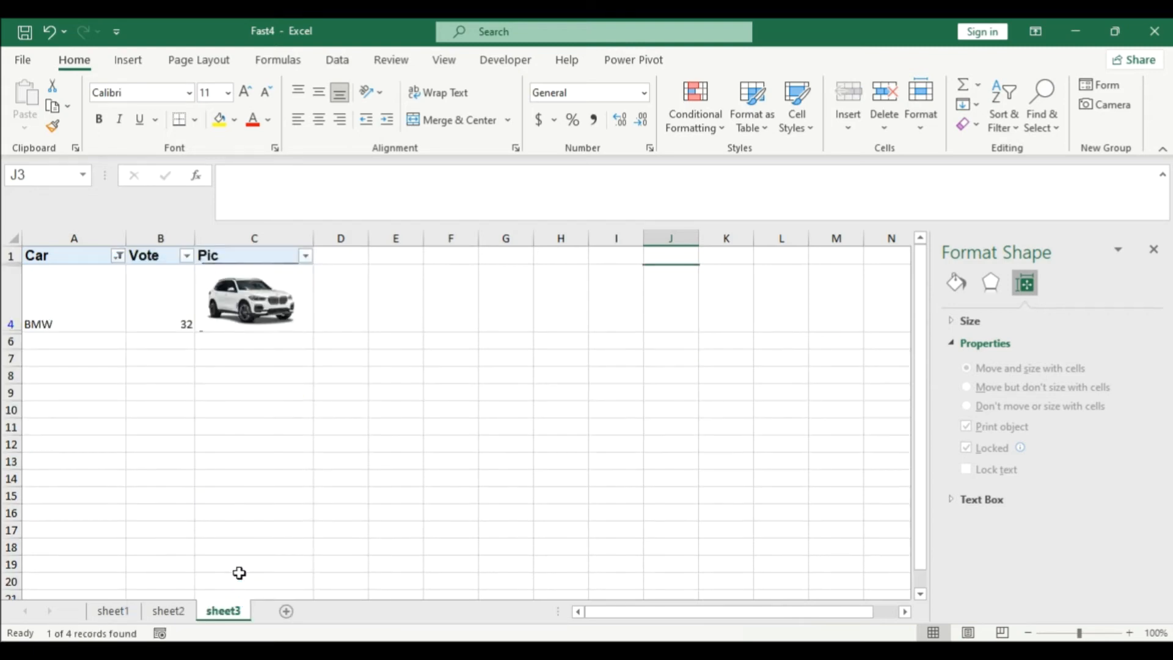
{"action": "left_click", "coordinate": [118, 256]}
{"action": "left_click", "coordinate": [177, 490]}
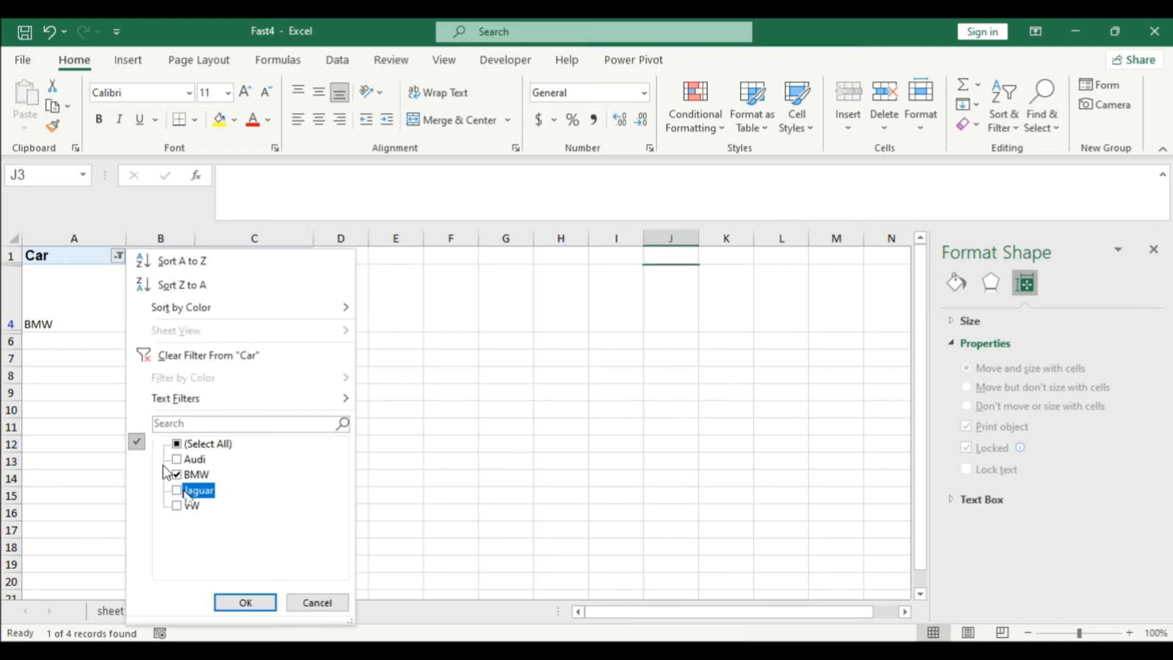
{"action": "left_click", "coordinate": [259, 598]}
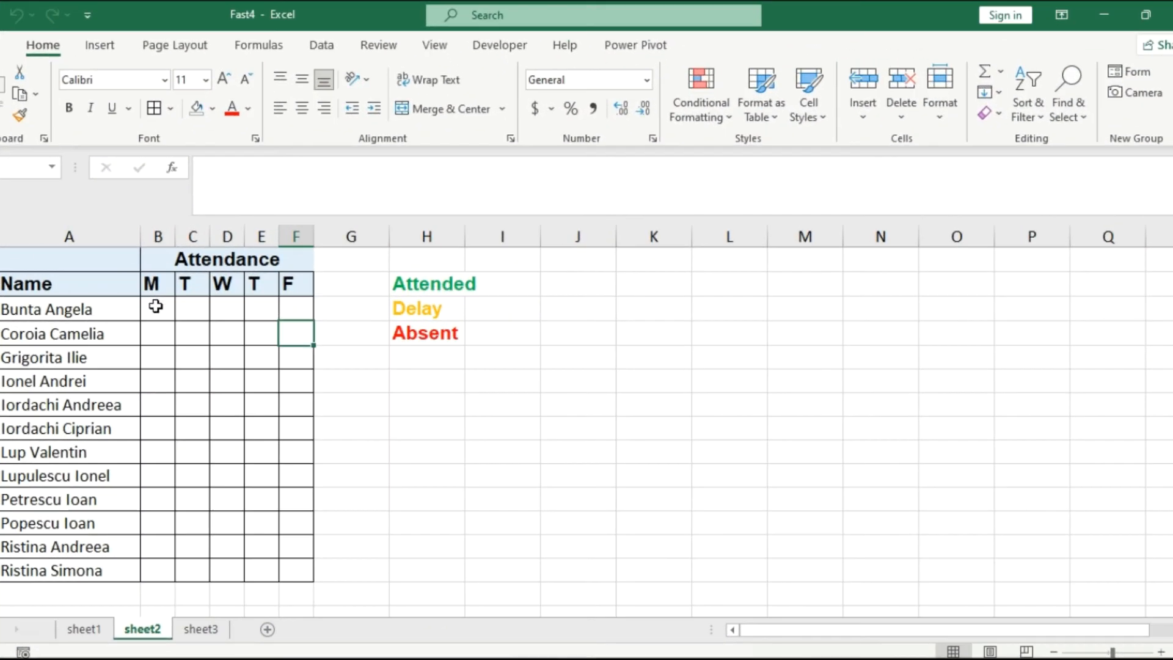
- Enter Y, N, Y, Y in the M column for the first four names of sheet2's attendance list
{"action": "left_click", "coordinate": [157, 307]}
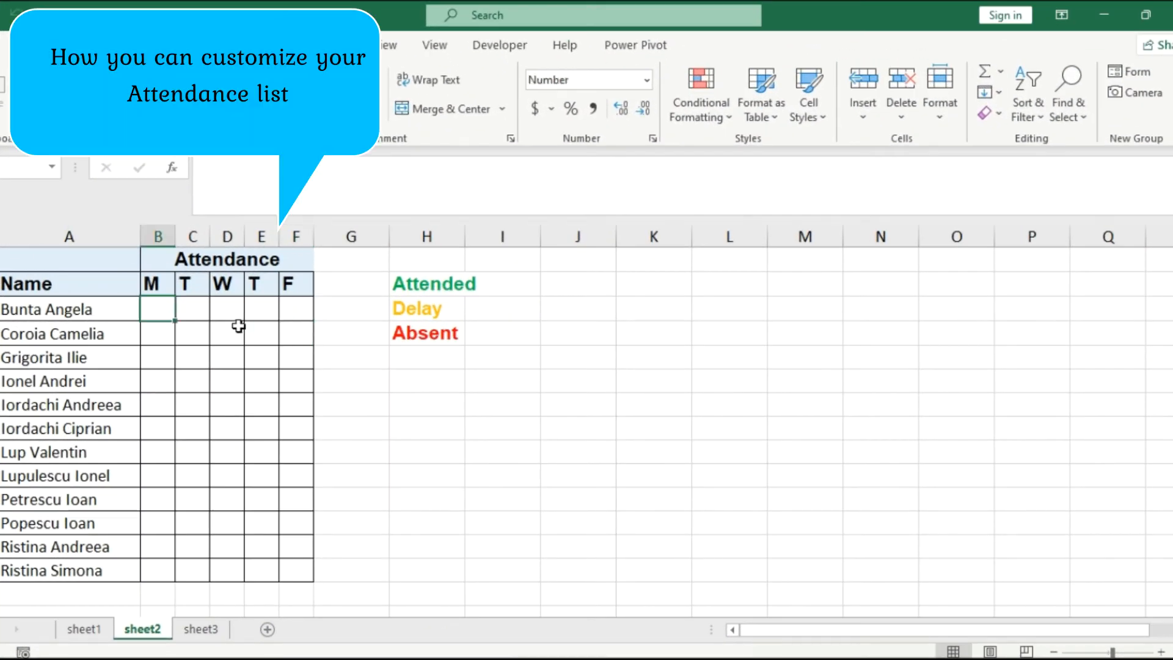
{"action": "type", "text": "Y"}
{"action": "key", "text": "Return"}
{"action": "type", "text": "N"}
{"action": "key", "text": "Return"}
{"action": "type", "text": "Y"}
{"action": "key", "text": "Return"}
{"action": "type", "text": "Y"}
{"action": "key", "text": "Return"}
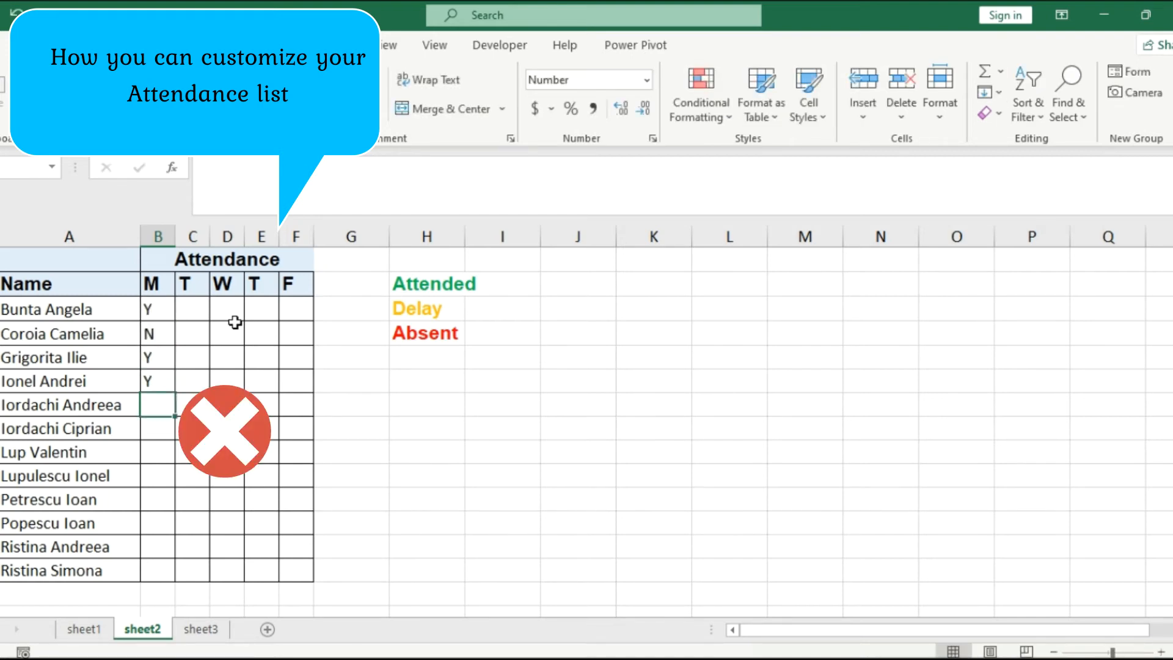
- Clear the contents of the first four attendance entries in the M column
{"action": "left_click_drag", "start_coordinate": [153, 306], "coordinate": [163, 380]}
{"action": "right_click", "coordinate": [162, 380]}
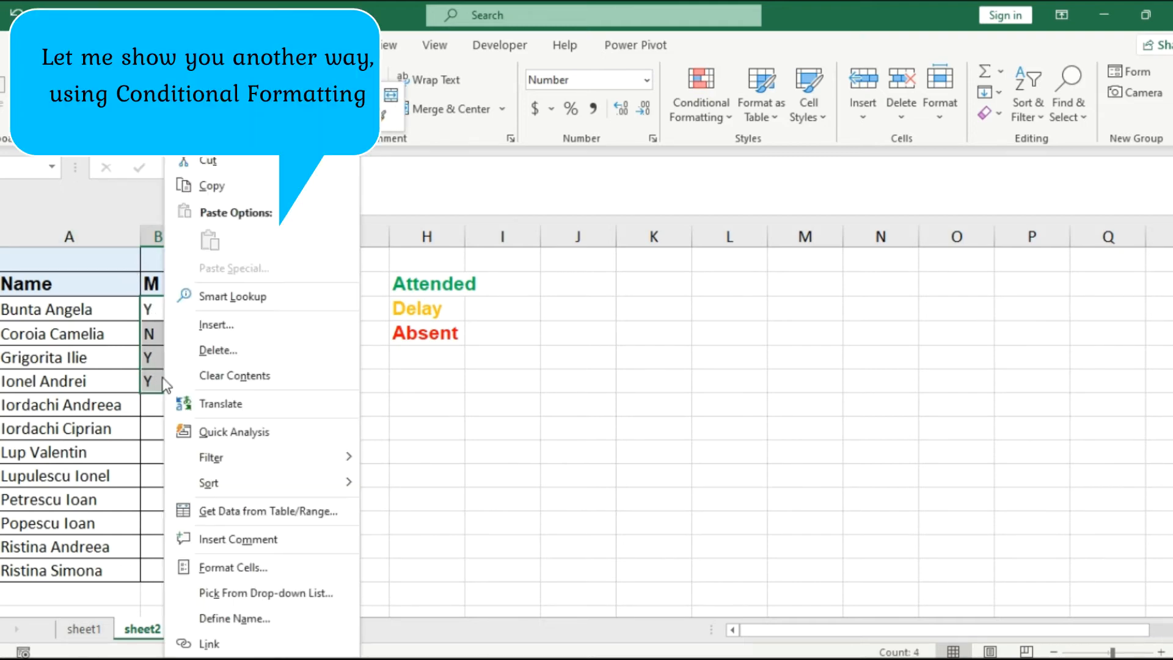
{"action": "left_click", "coordinate": [229, 374]}
- Start a custom icon set conditional formatting rule for all attendance cells in columns B to F, covering every name
{"action": "left_click_drag", "start_coordinate": [157, 306], "coordinate": [288, 566]}
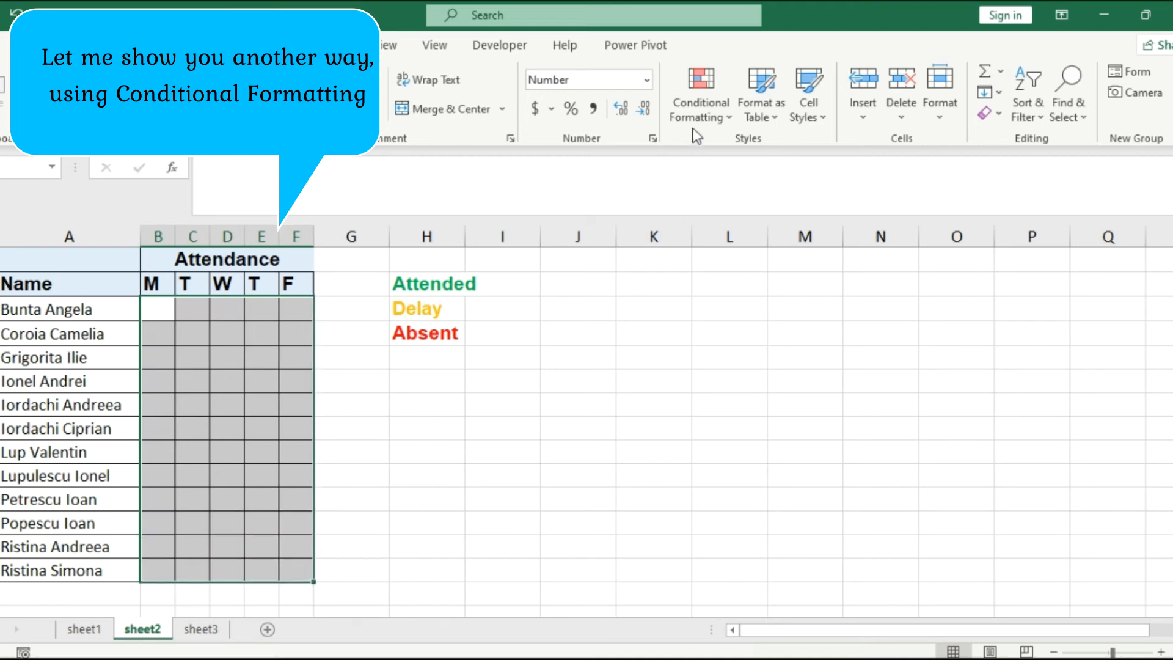
{"action": "left_click", "coordinate": [701, 103]}
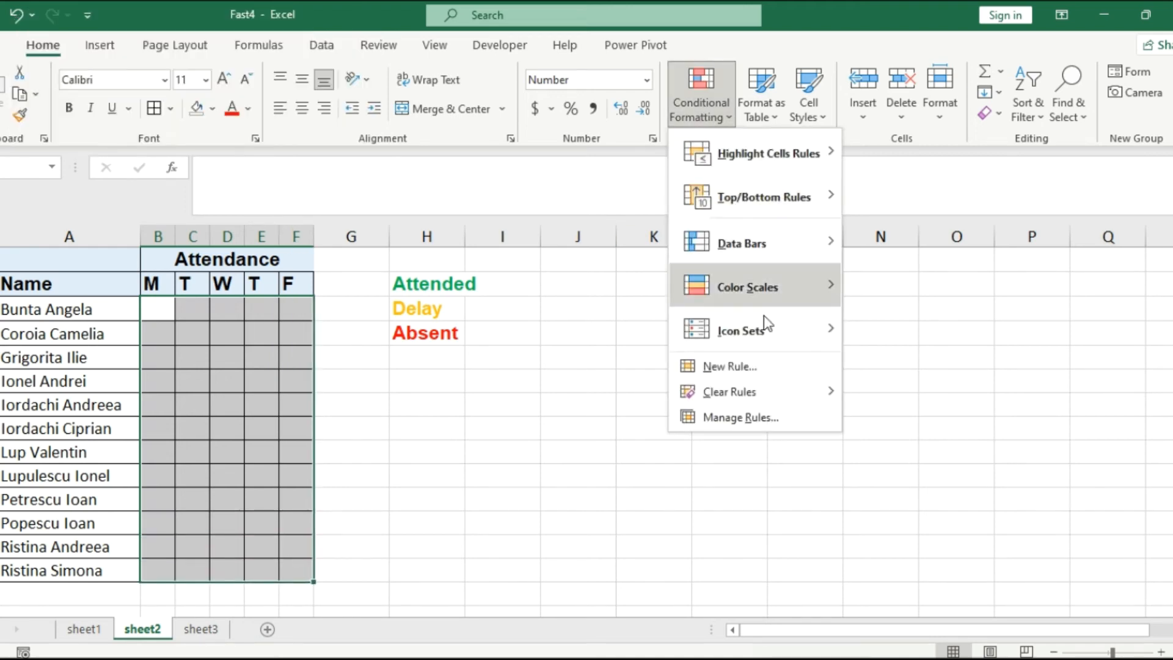
{"action": "mouse_move", "coordinate": [793, 351]}
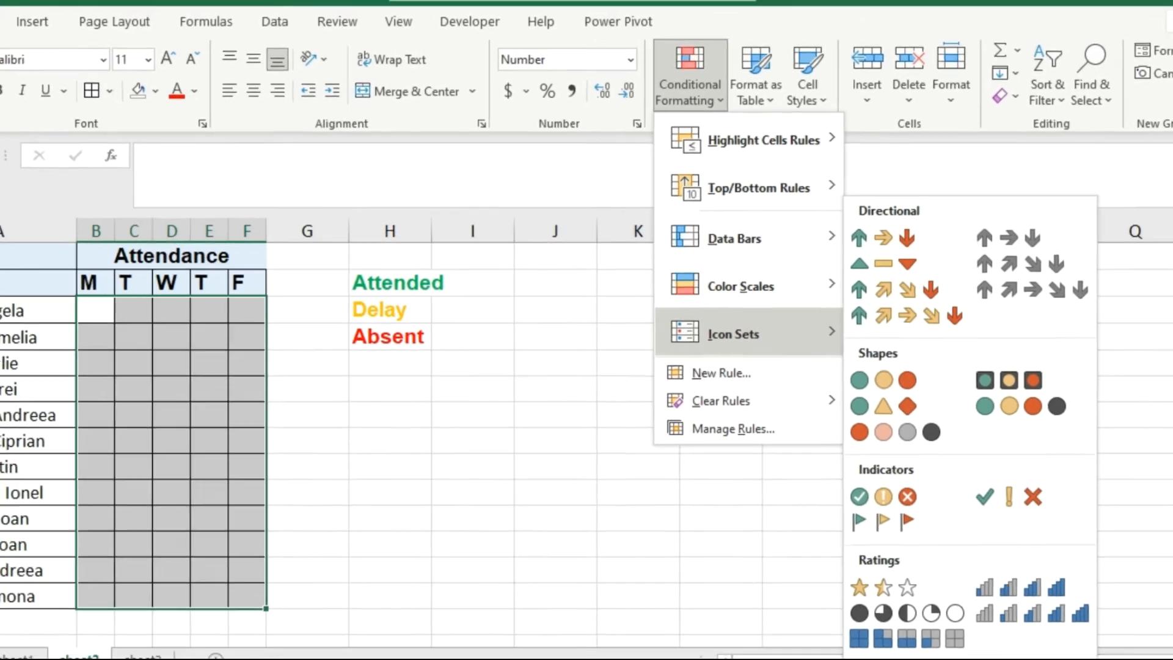
{"action": "left_click", "coordinate": [905, 644]}
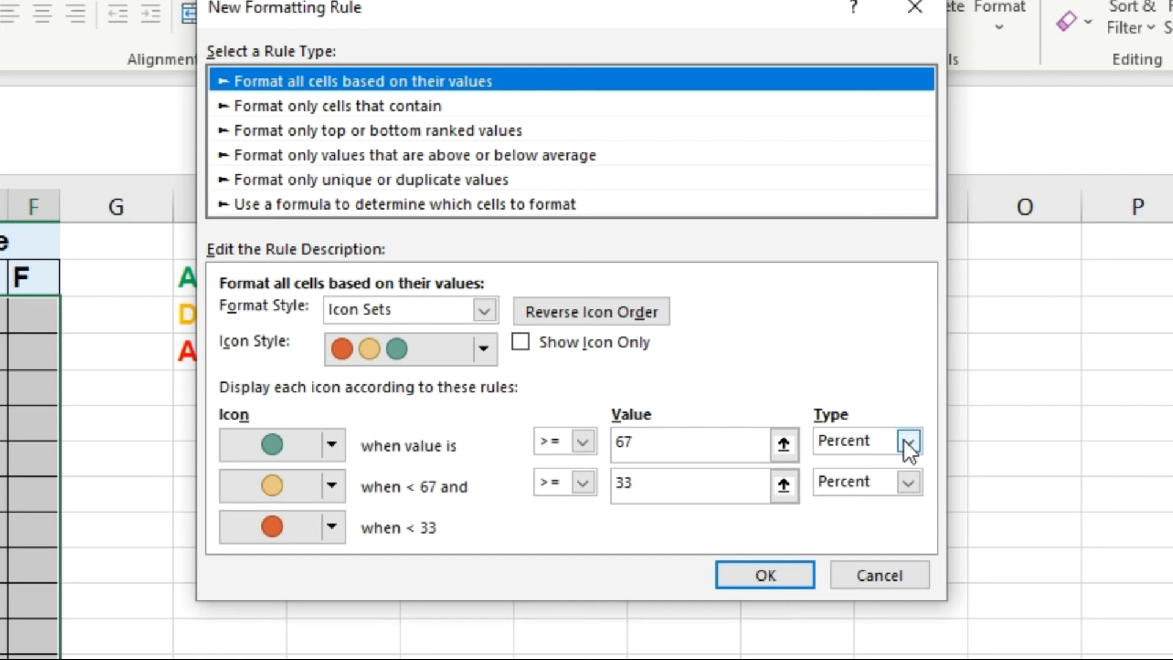
- Set the type of both icon thresholds to Number and make the rule show icons only
{"action": "left_click", "coordinate": [904, 441]}
{"action": "left_click", "coordinate": [896, 468]}
{"action": "left_click", "coordinate": [907, 481]}
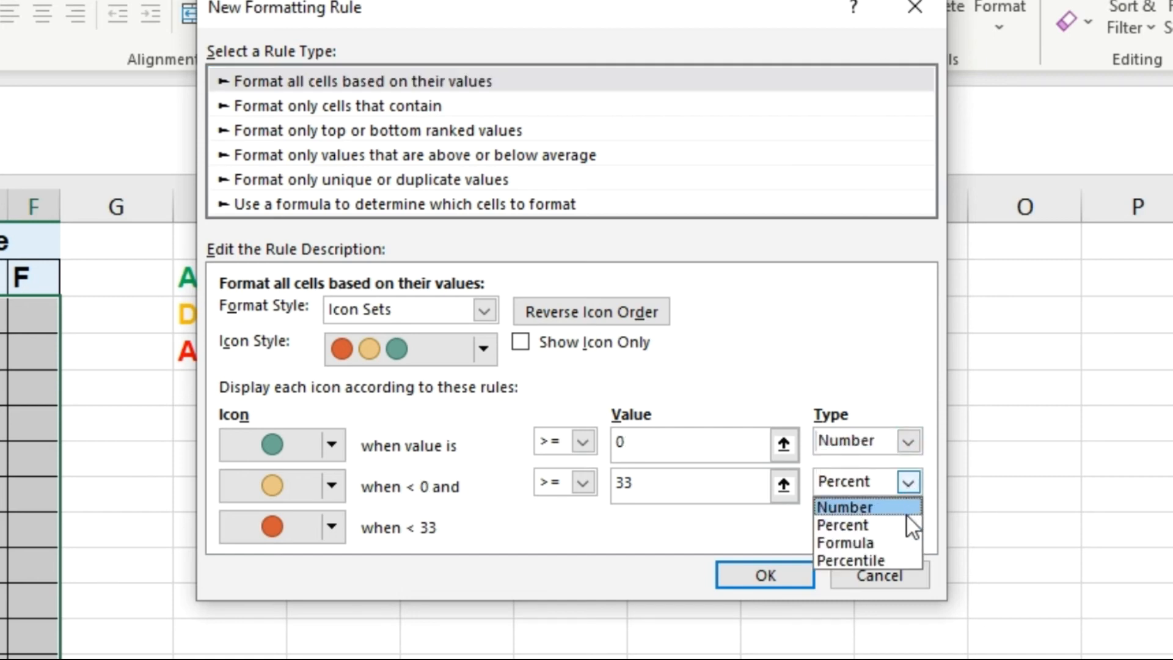
{"action": "left_click", "coordinate": [906, 514]}
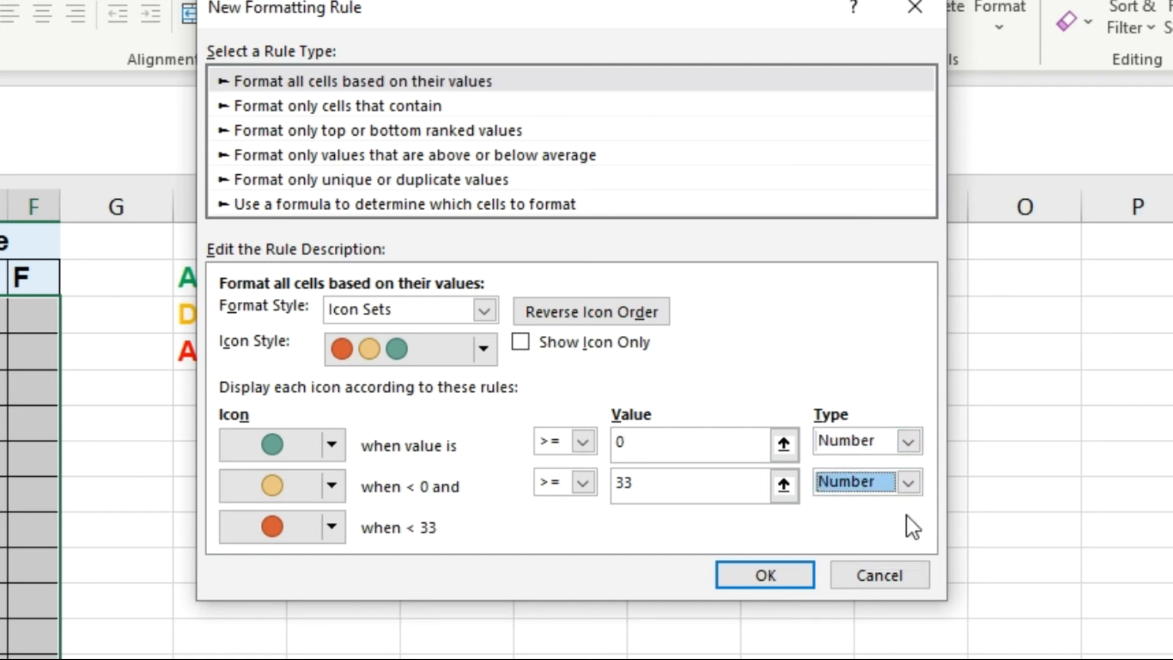
{"action": "left_click", "coordinate": [522, 351]}
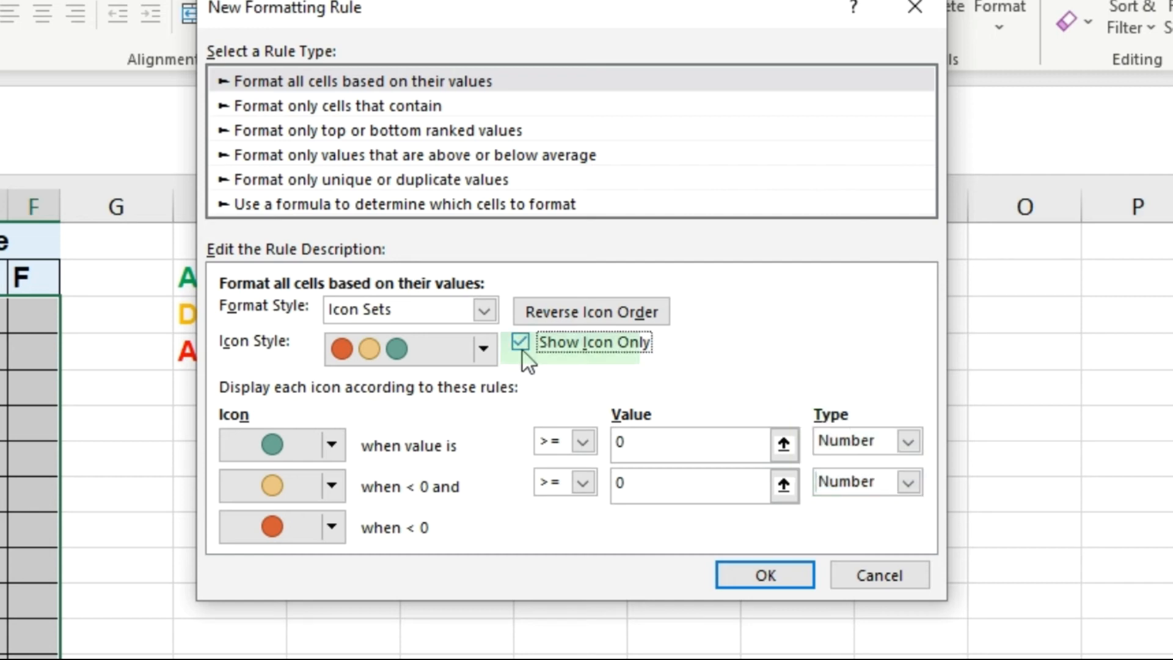
- Set the green icon threshold to >= 2 and the yellow one to >= 1, and apply the rule
{"action": "double_click", "coordinate": [654, 440]}
{"action": "type", "text": "2"}
{"action": "left_click_drag", "start_coordinate": [665, 492], "coordinate": [598, 480]}
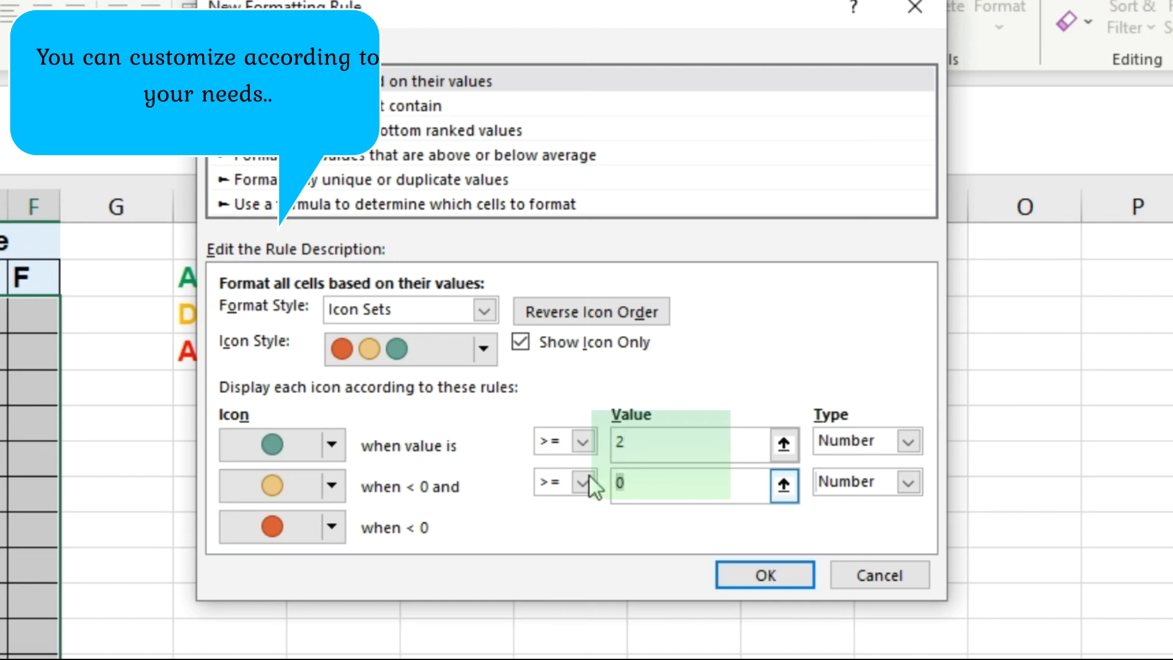
{"action": "type", "text": "1"}
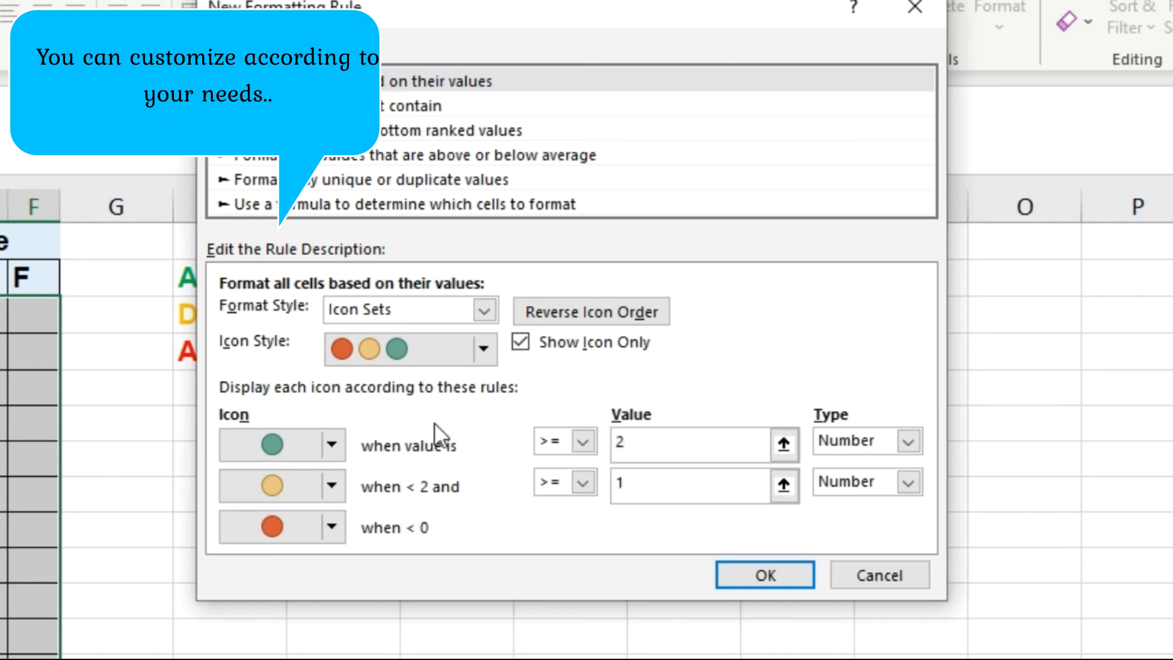
{"action": "left_click", "coordinate": [335, 448]}
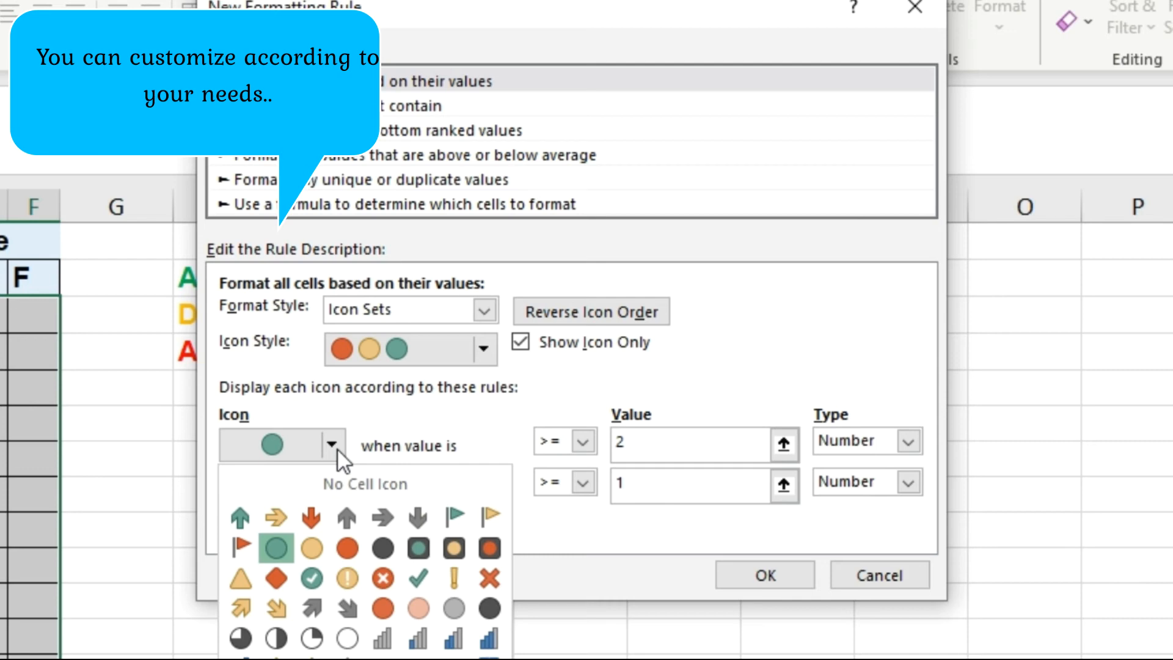
{"action": "left_click", "coordinate": [337, 449]}
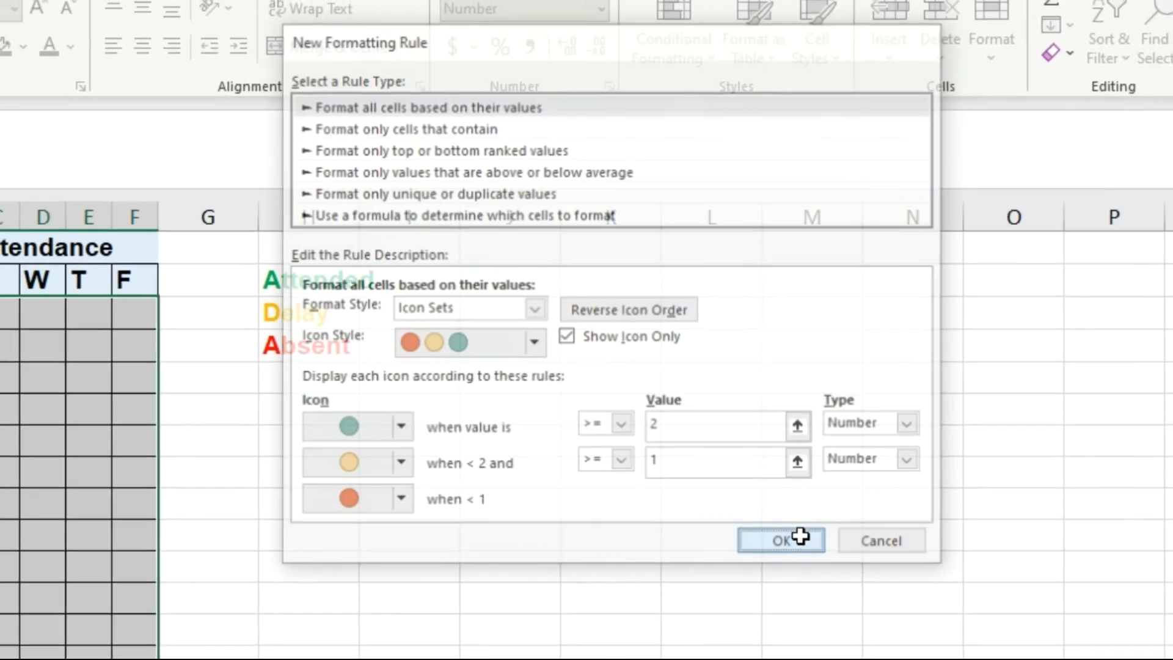
{"action": "left_click", "coordinate": [801, 536]}
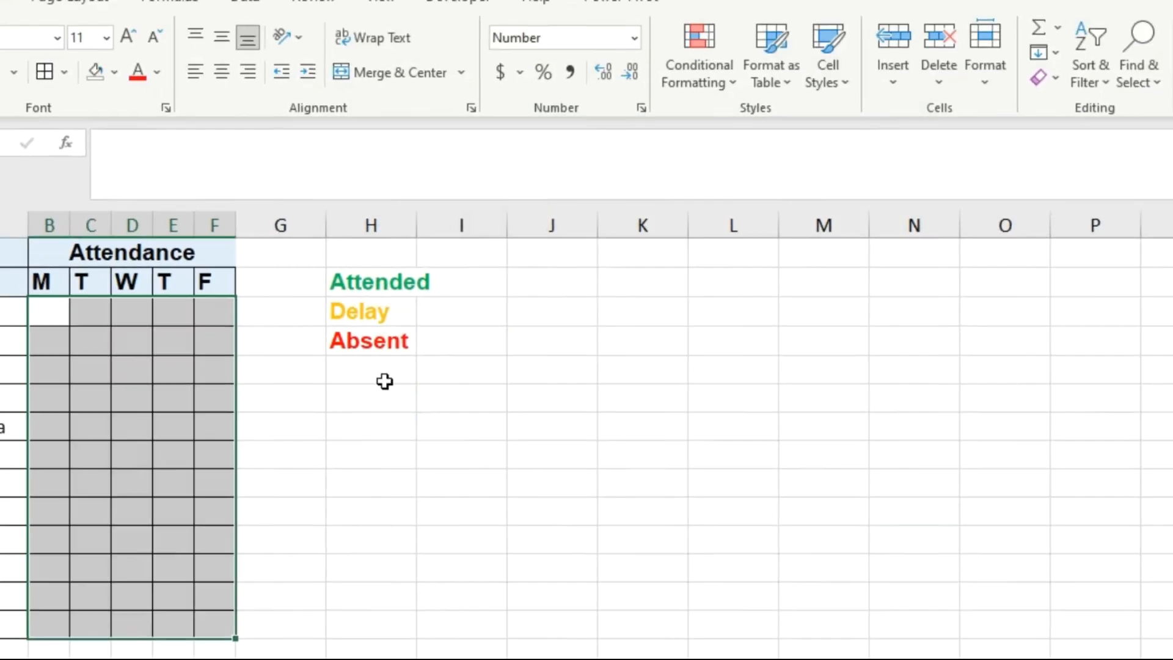
- Enter 2, 1 and 0 as the Monday attendance values for the first three names, in cells B3 to B5
{"action": "left_click", "coordinate": [43, 346]}
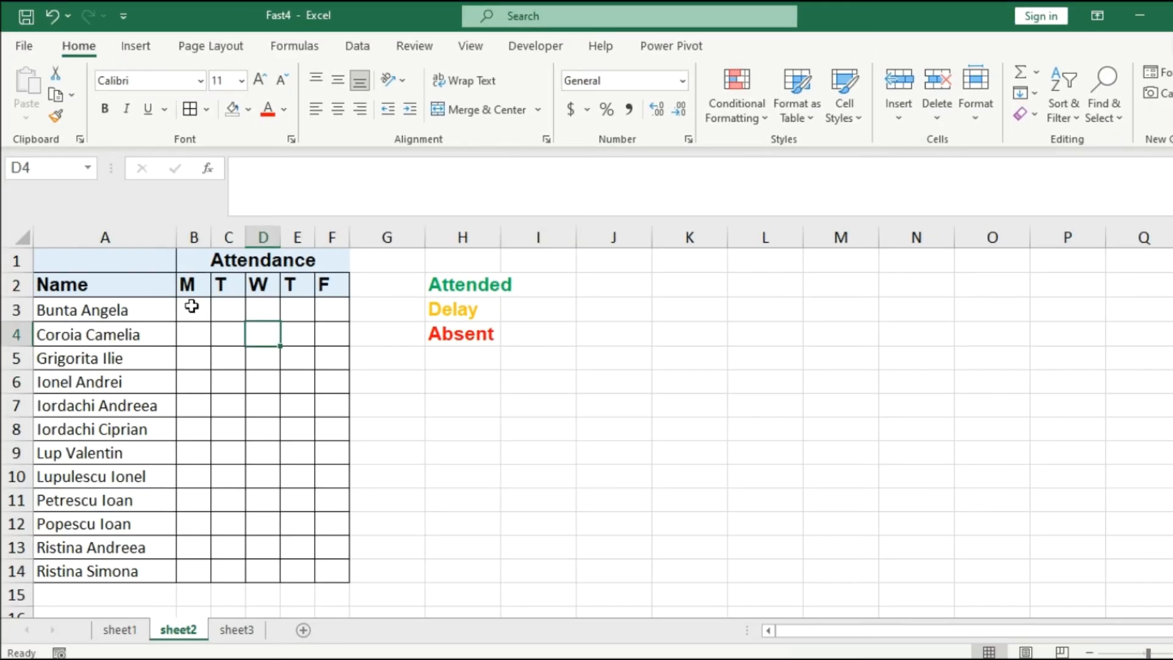
{"action": "left_click", "coordinate": [191, 307]}
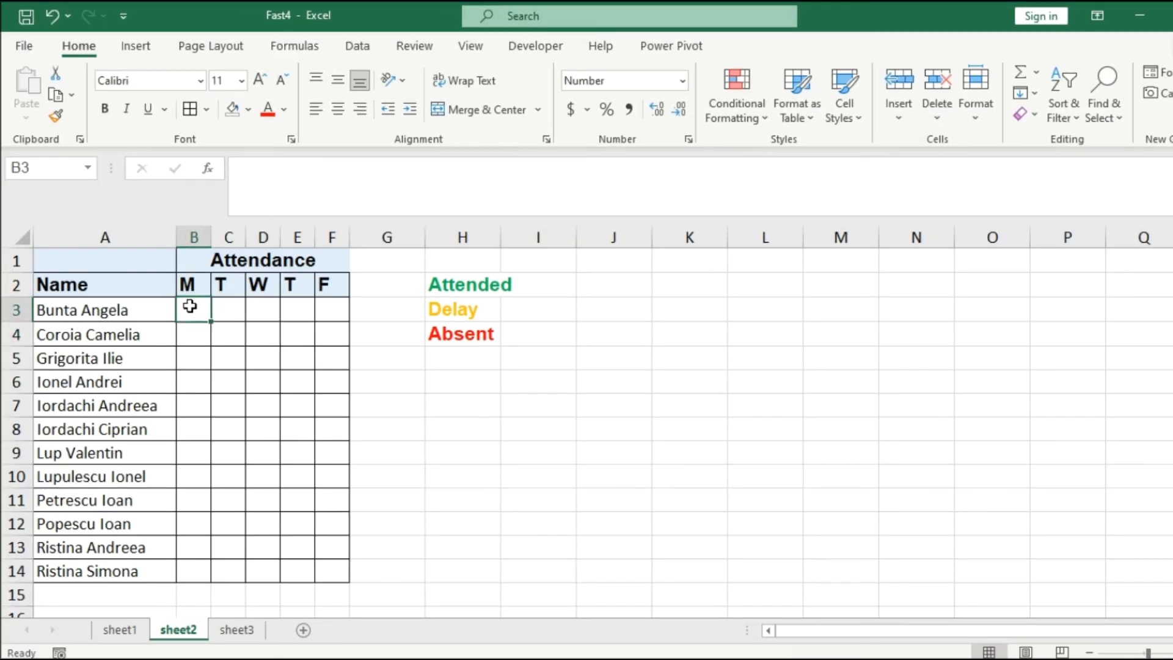
{"action": "type", "text": "2"}
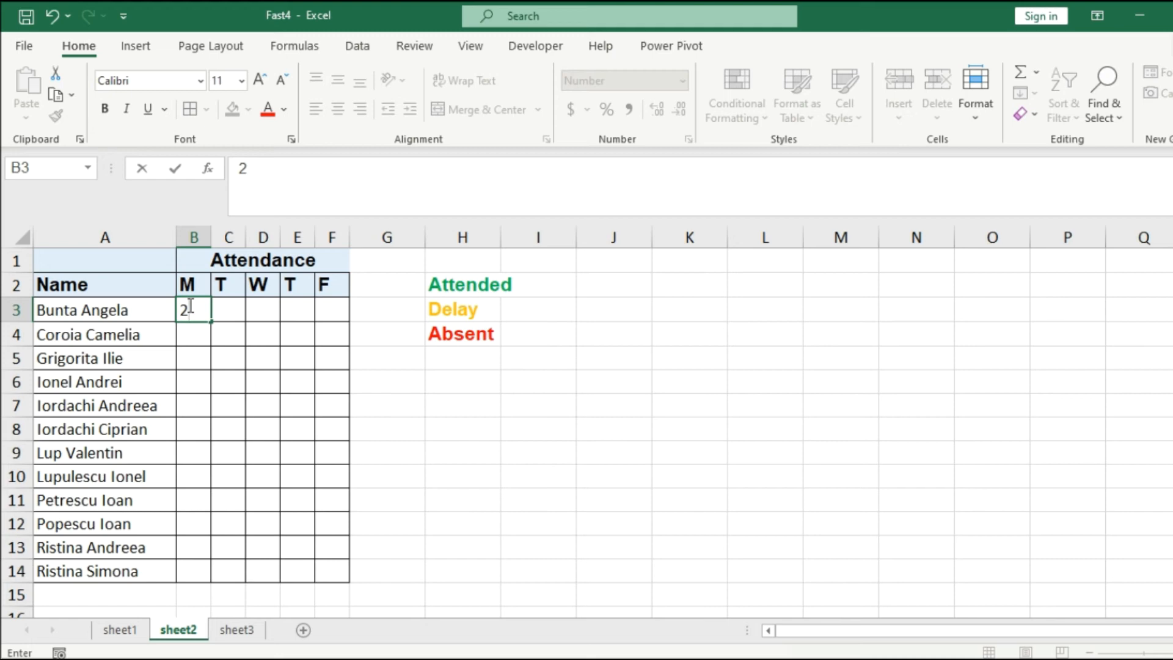
{"action": "key", "text": "Return"}
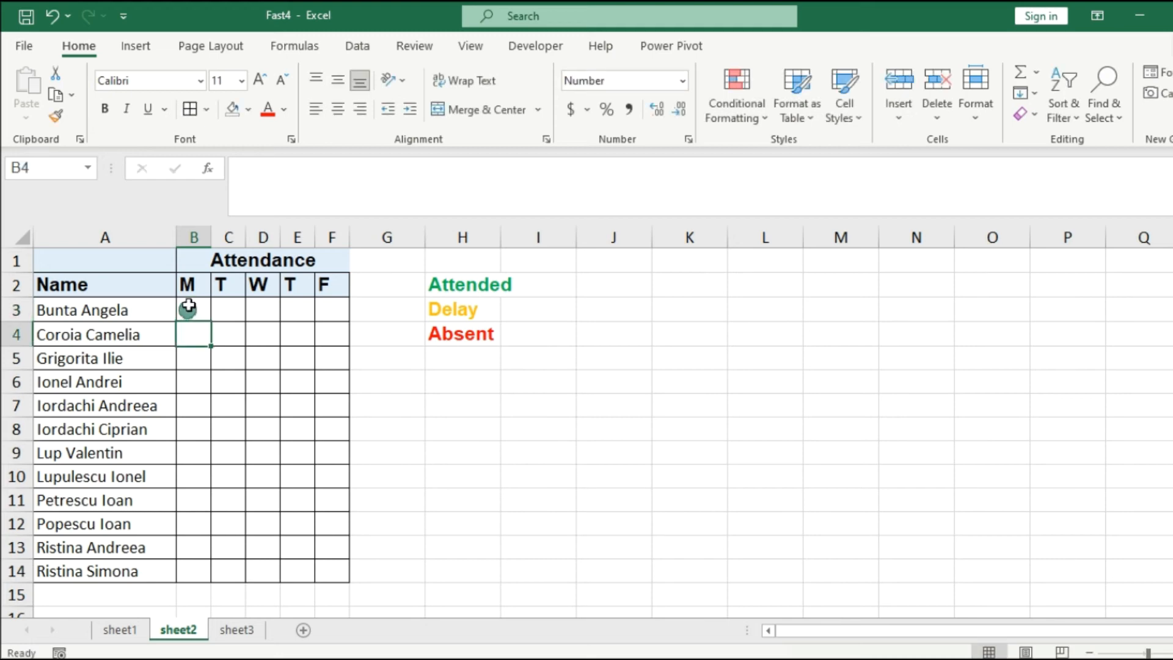
{"action": "type", "text": "1"}
{"action": "key", "text": "Return"}
{"action": "type", "text": "0"}
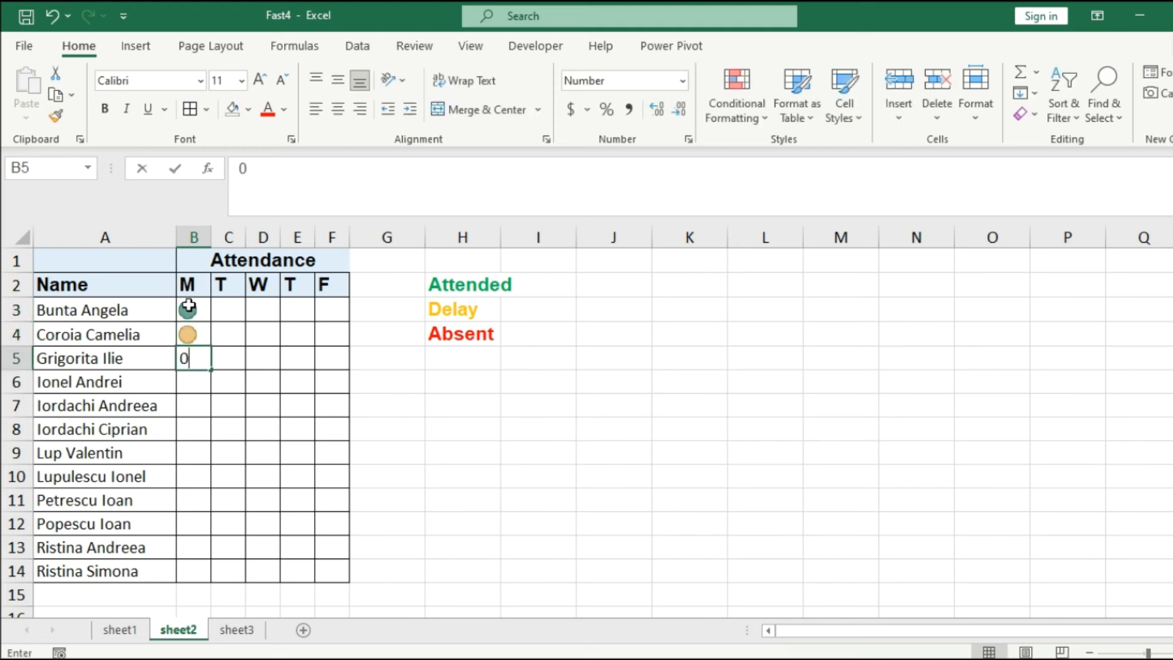
{"action": "key", "text": "Return"}
- Continue the Monday attendance column from B6 to B11 with the values 2, 2, 2, 1, 0 and 0
{"action": "type", "text": "2"}
{"action": "key", "text": "Return"}
{"action": "type", "text": "2"}
{"action": "key", "text": "Return"}
{"action": "type", "text": "2"}
{"action": "key", "text": "Return"}
{"action": "type", "text": "1"}
{"action": "key", "text": "Return"}
{"action": "type", "text": "0"}
{"action": "key", "text": "Return"}
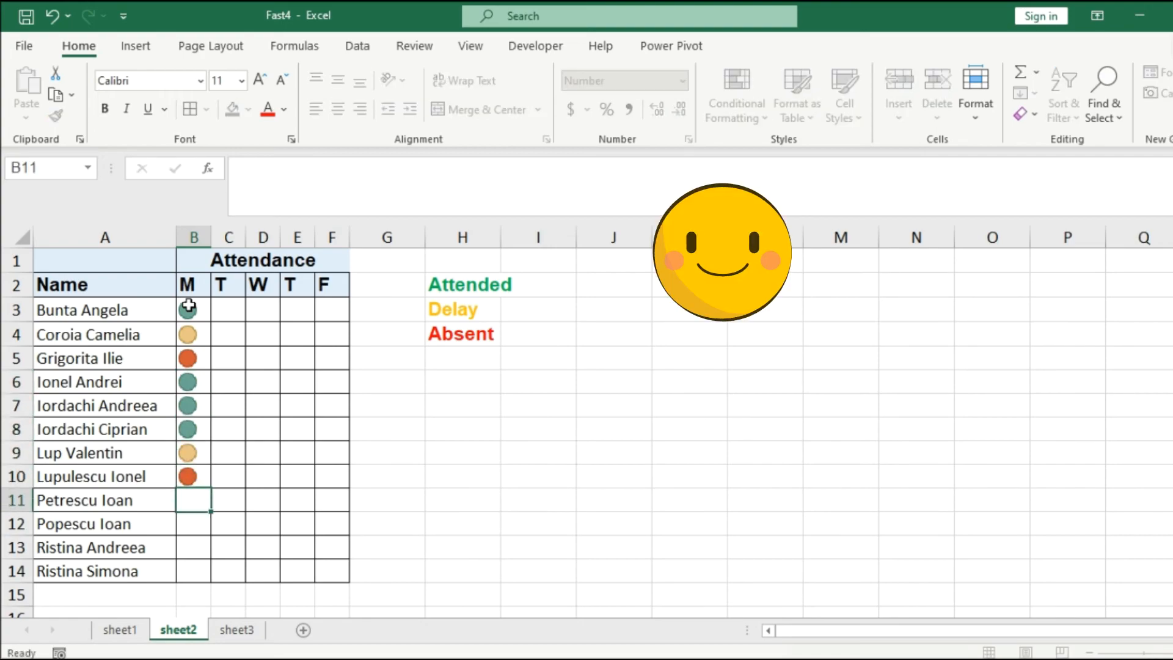
{"action": "type", "text": "0"}
{"action": "key", "text": "Return"}
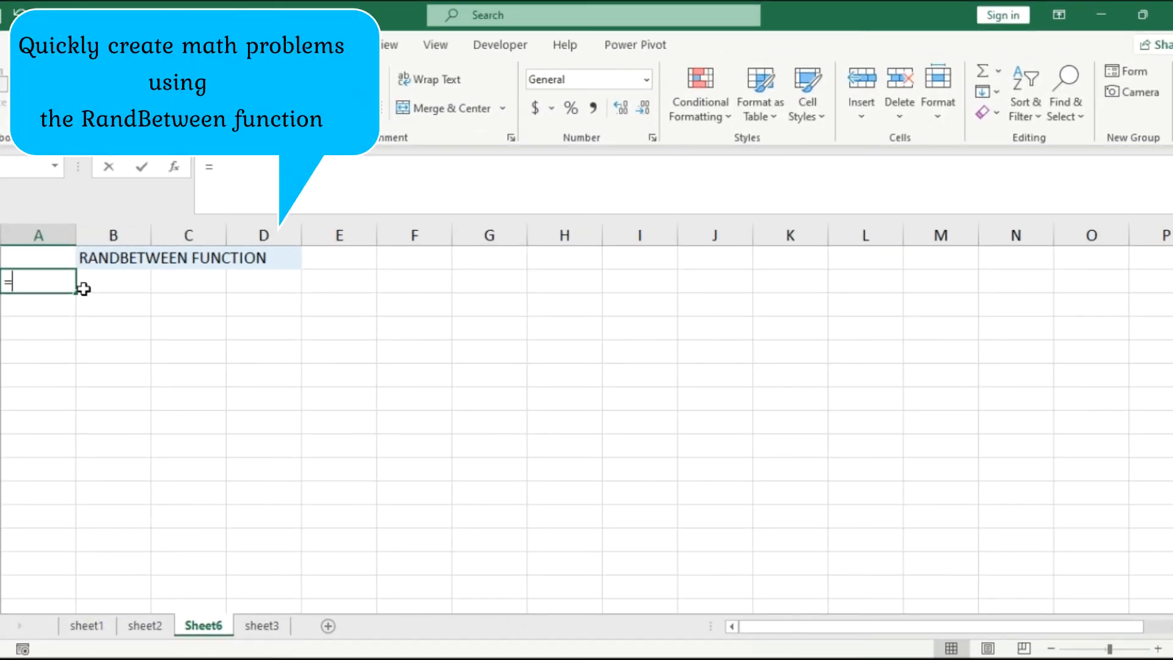
- Enter the formula =RANDBETWEEN(1,9)&"X"&RANDBETWEEN(1,9)&"=" in cell A2 of Sheet6 to generate a random multiplication problem
{"action": "type", "text": "=RAND"}
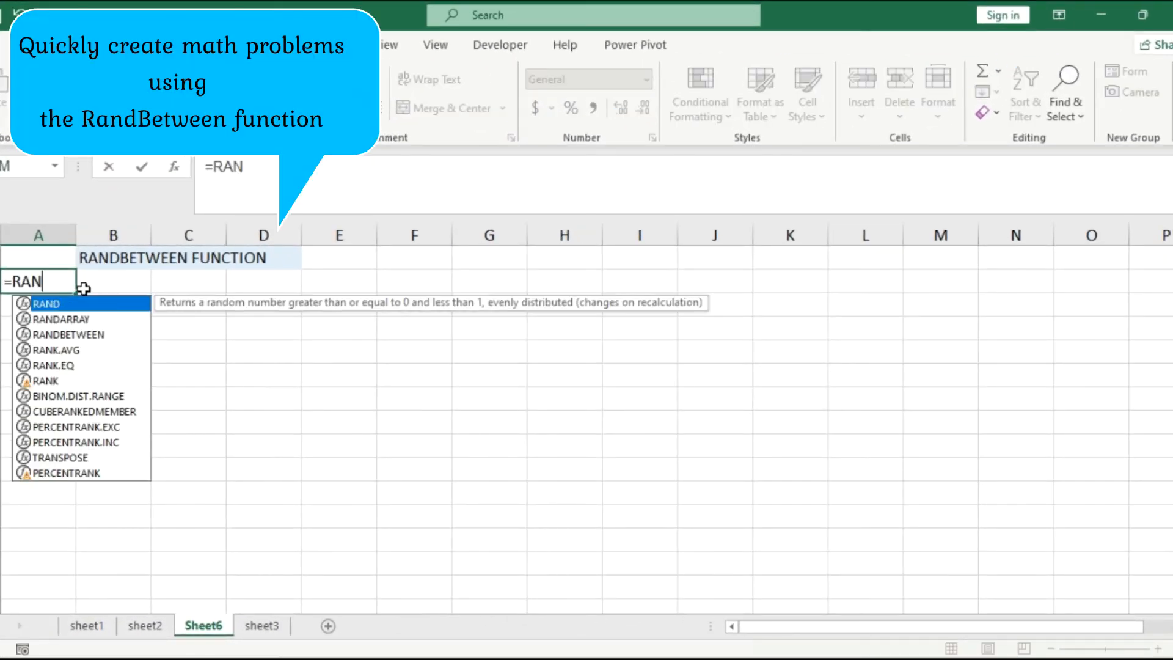
{"action": "double_click", "coordinate": [84, 336]}
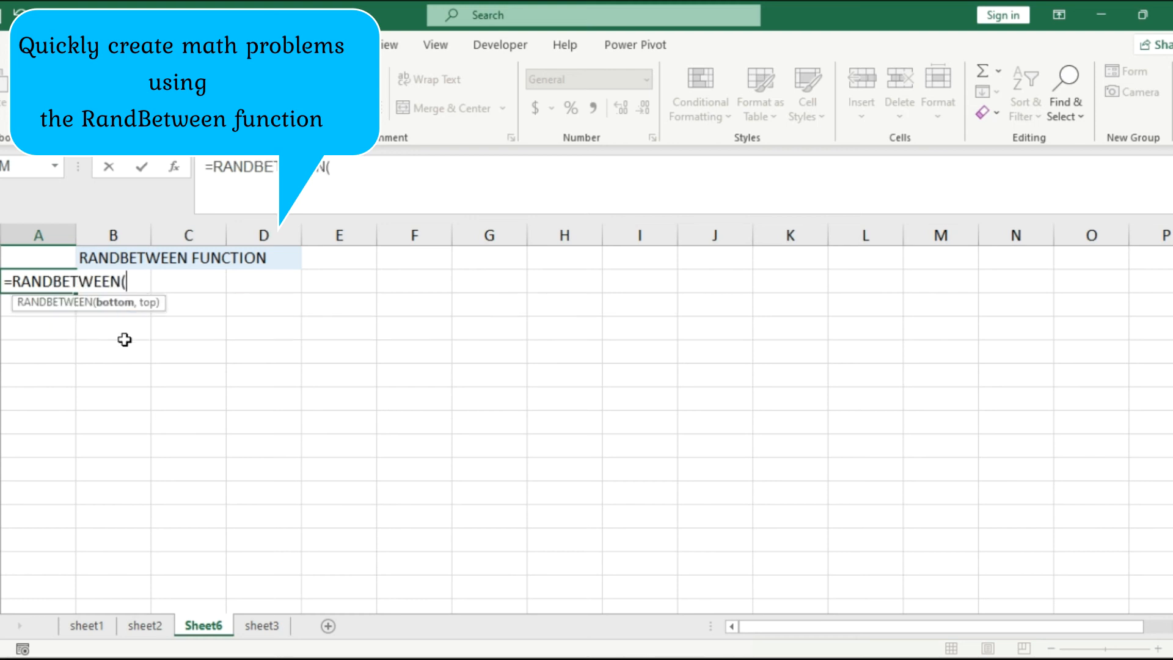
{"action": "type", "text": "1,9)"}
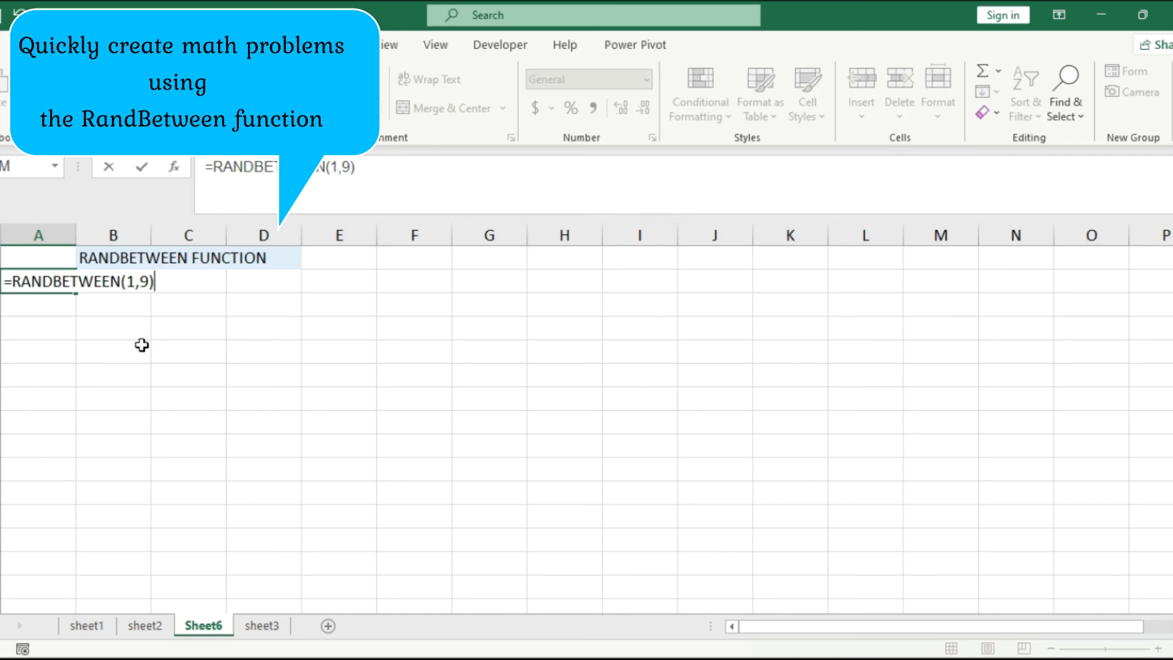
{"action": "type", "text": "&"}
{"action": "type", "text": "\"X\""}
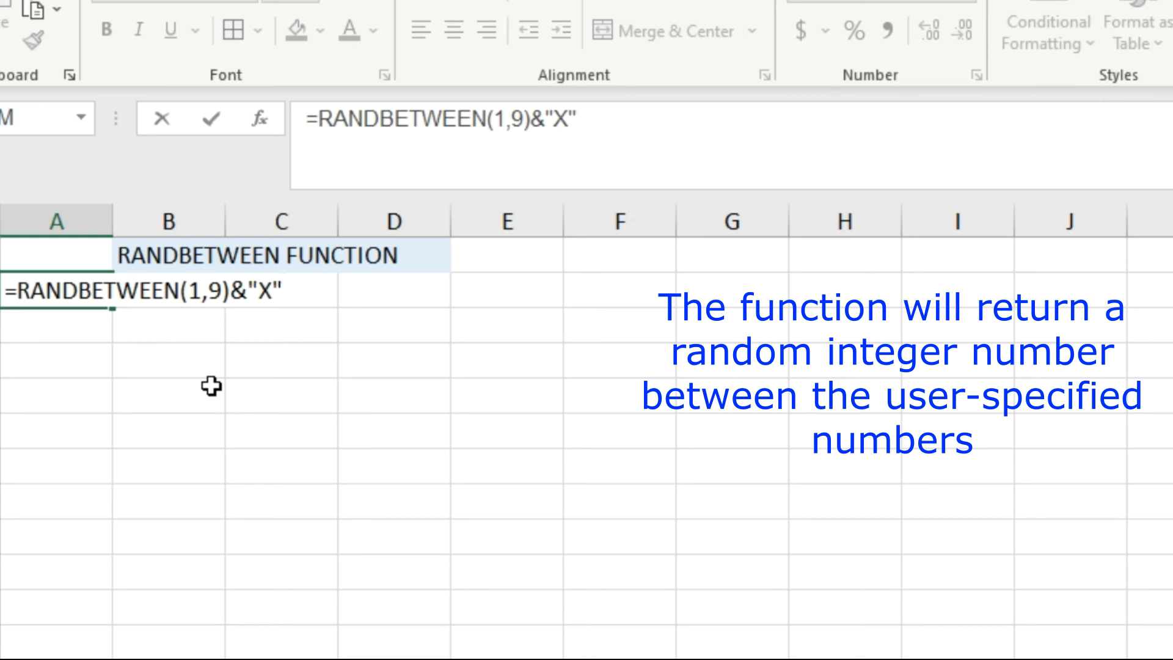
{"action": "type", "text": "&RA"}
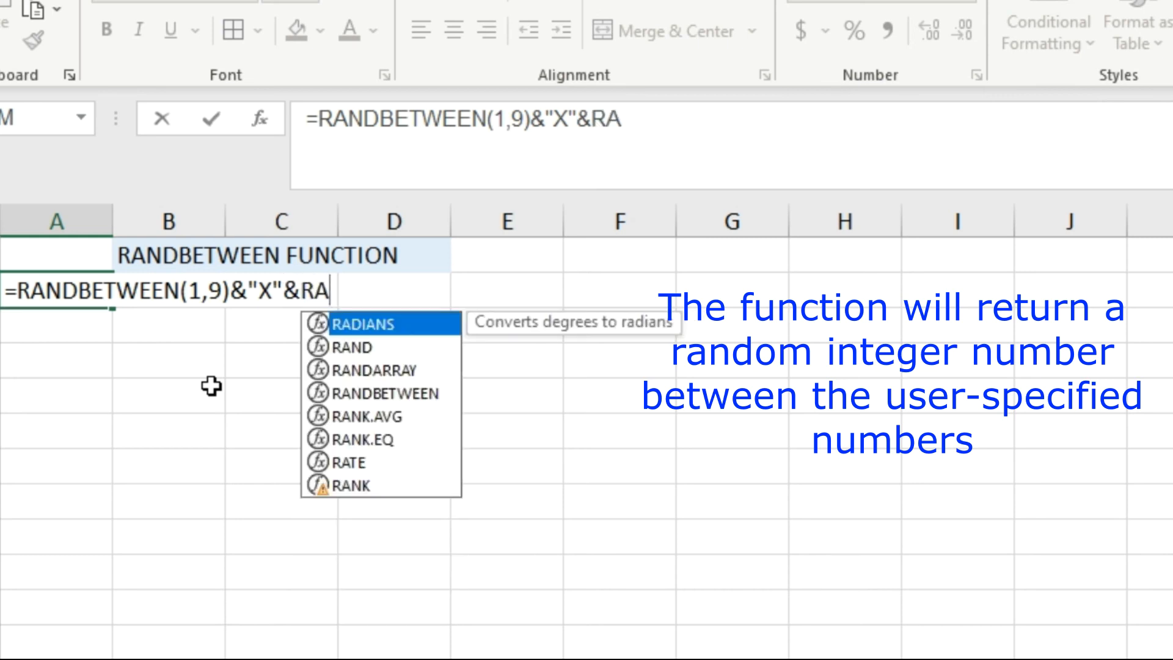
{"action": "left_click", "coordinate": [423, 394]}
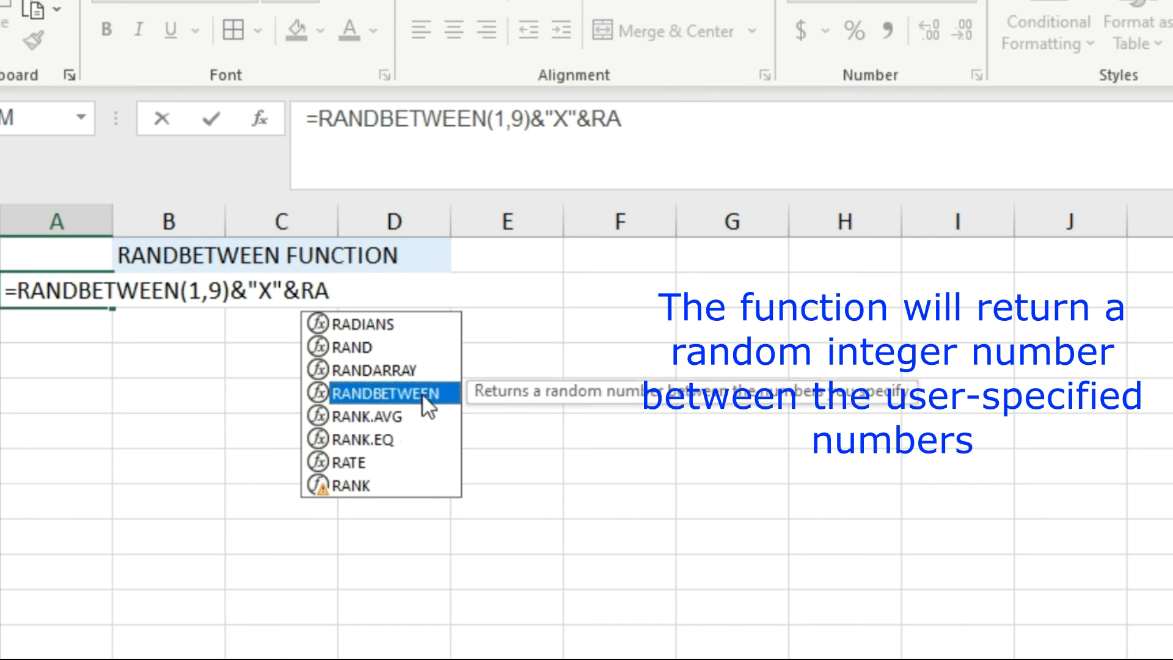
{"action": "double_click", "coordinate": [423, 395]}
{"action": "type", "text": "1,9)"}
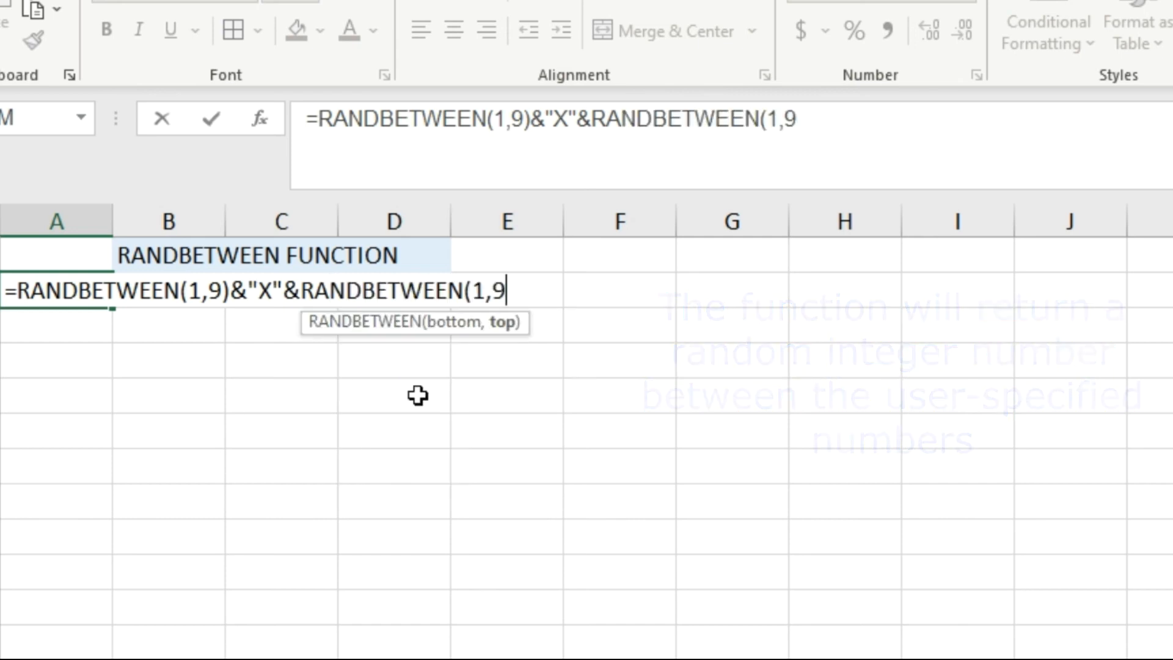
{"action": "type", "text": "&\"=\""}
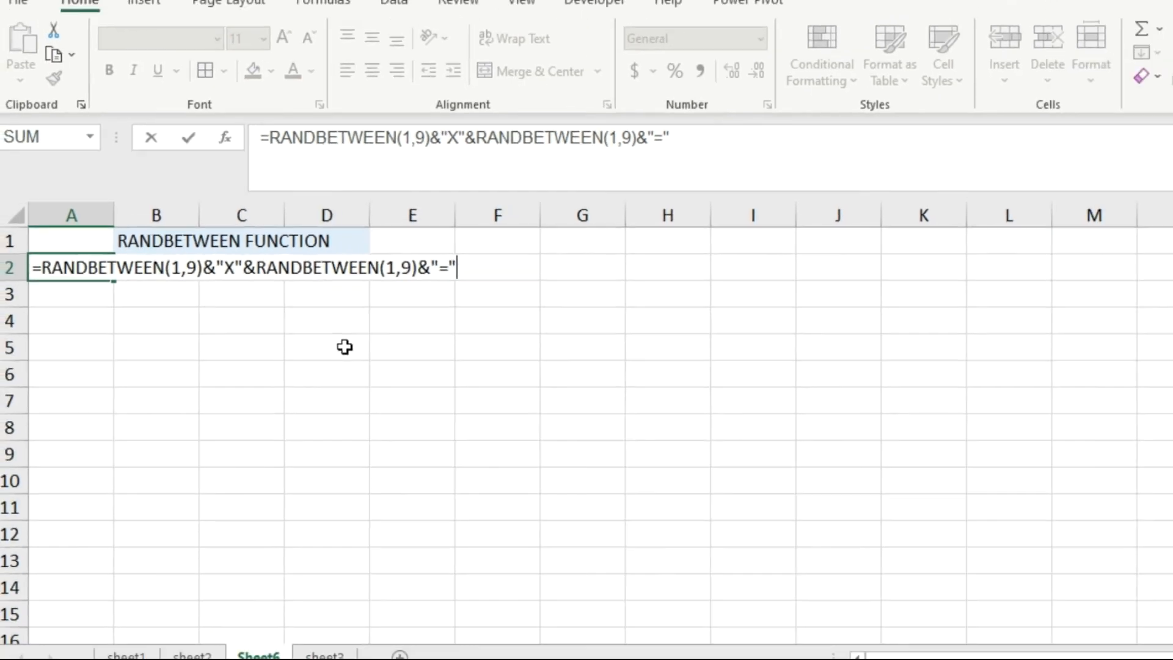
{"action": "key", "text": "Return"}
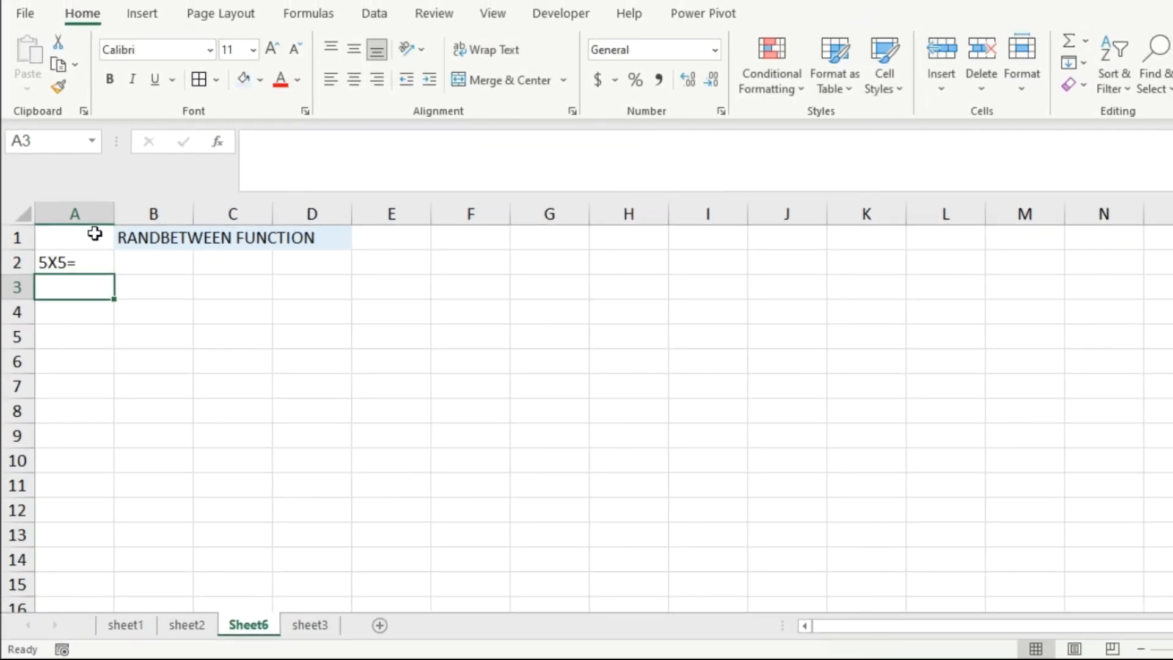
- Fill the multiplication problem formula from A2 across to column E and down to row 15
{"action": "left_click", "coordinate": [100, 263]}
{"action": "left_click_drag", "start_coordinate": [113, 276], "coordinate": [416, 539]}
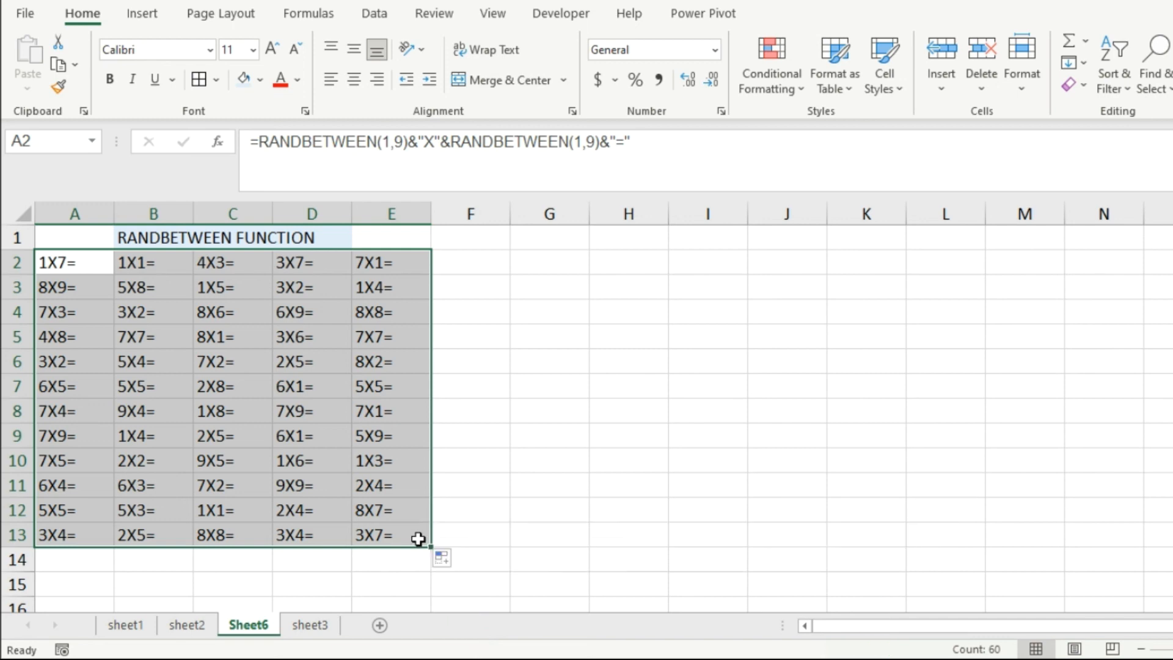
{"action": "left_click_drag", "start_coordinate": [431, 547], "coordinate": [428, 592]}
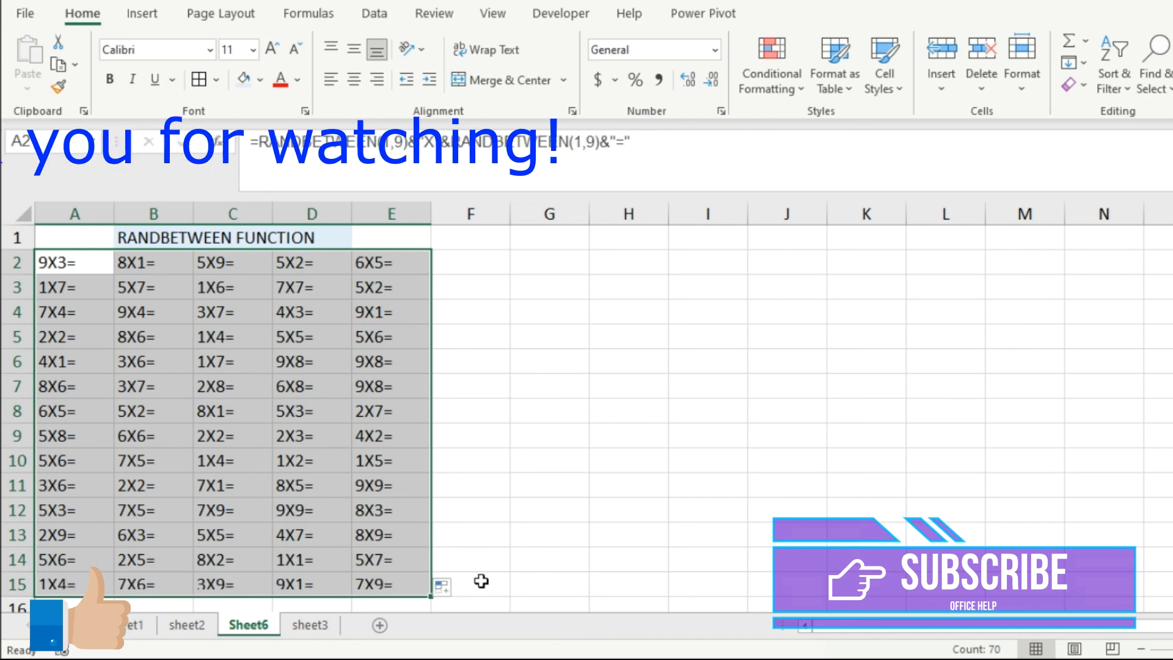